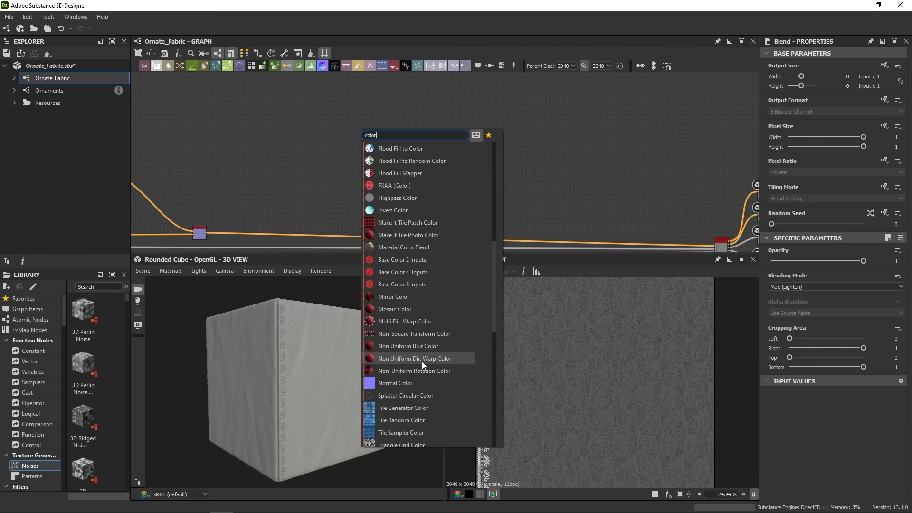
Add a Uniform Color node and place it in the empty graph area above the main connection lines
{"action": "scroll", "coordinate": [440, 214], "scroll_direction": "up", "scroll_amount": 6}
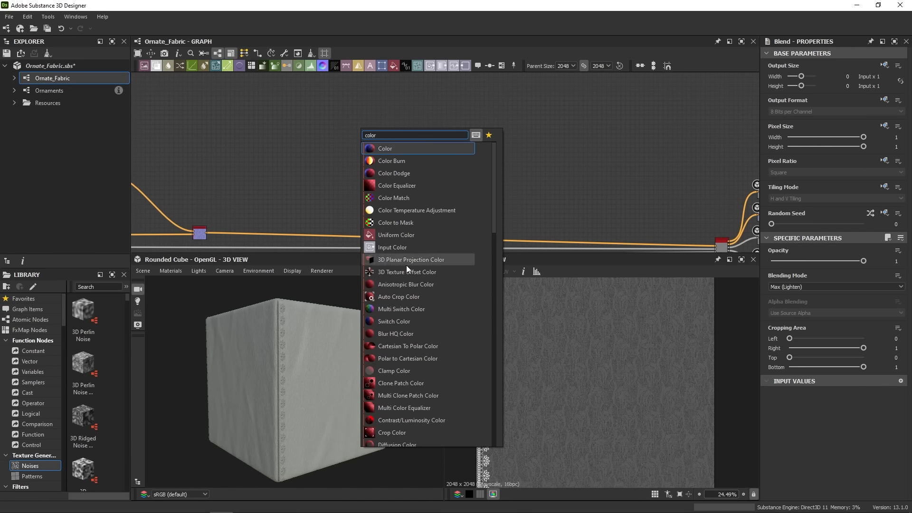
{"action": "left_click", "coordinate": [374, 237]}
{"action": "scroll", "coordinate": [355, 127], "scroll_direction": "up", "scroll_amount": 3}
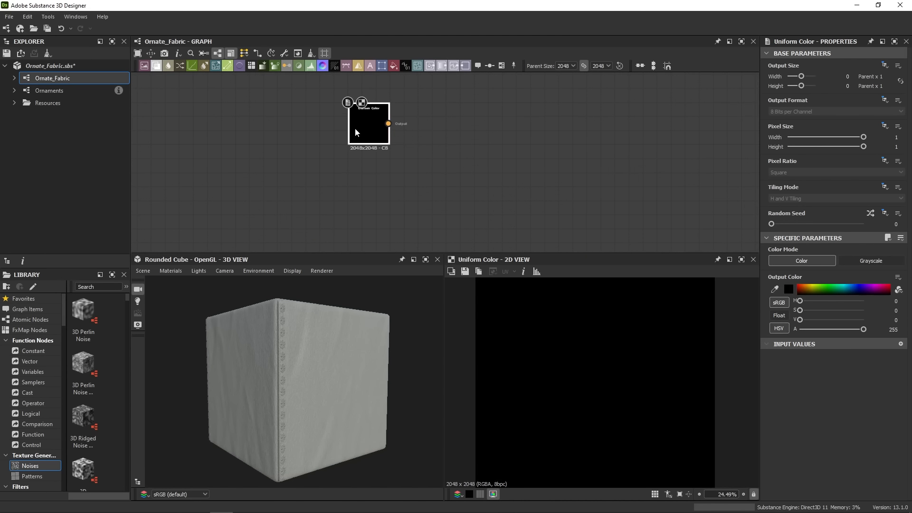
{"action": "left_click_drag", "start_coordinate": [355, 127], "coordinate": [375, 158]}
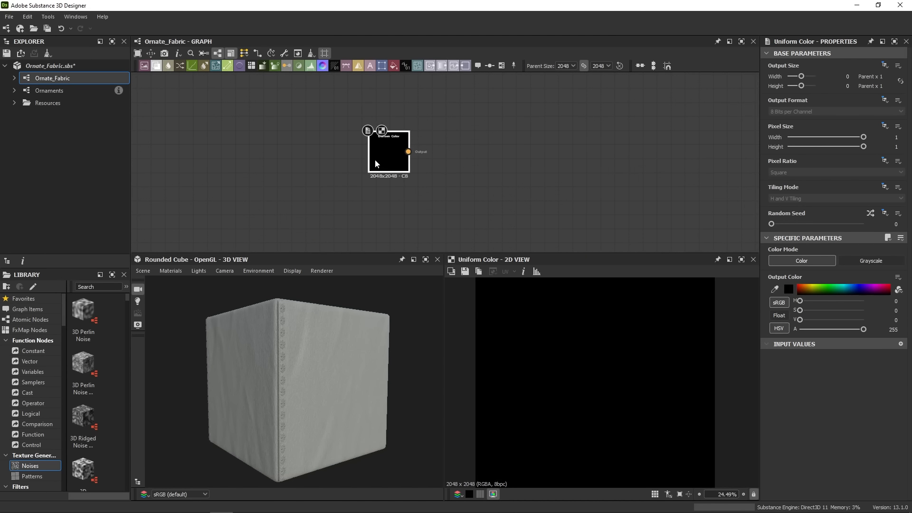
Try the red #c04646 as the Uniform Color node's output color
{"action": "left_click", "coordinate": [789, 288]}
{"action": "mouse_move", "coordinate": [568, 300]}
{"action": "left_mouse_down"}
{"action": "mouse_move", "coordinate": [615, 304]}
{"action": "mouse_move", "coordinate": [582, 281]}
{"action": "left_mouse_up"}
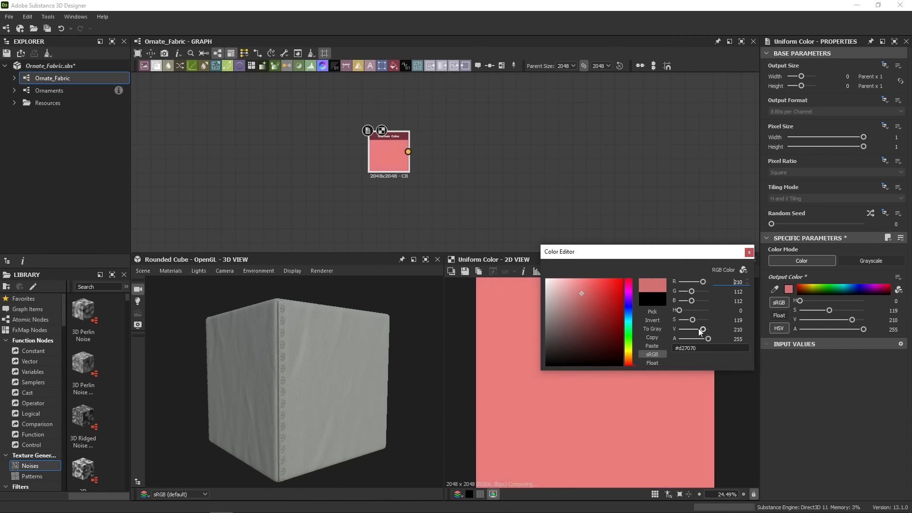
{"action": "left_click_drag", "start_coordinate": [698, 329], "coordinate": [661, 356]}
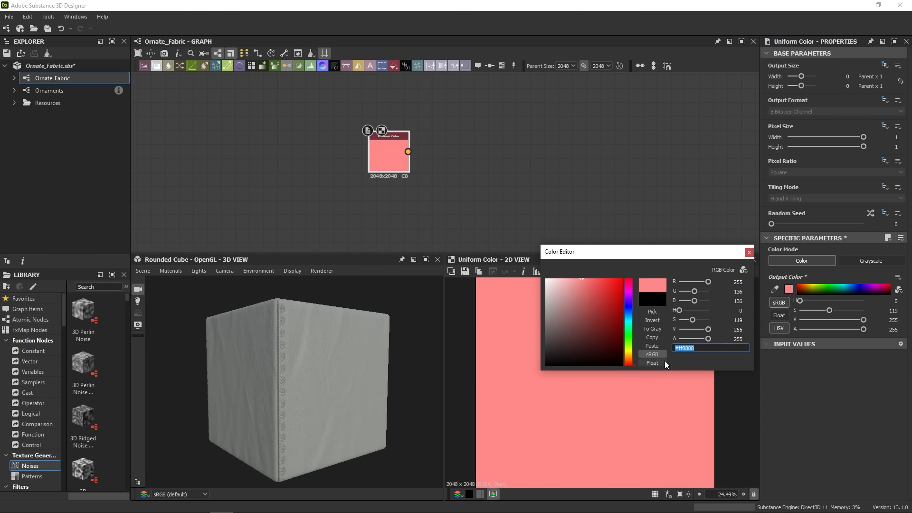
{"action": "type", "text": "#c04646"}
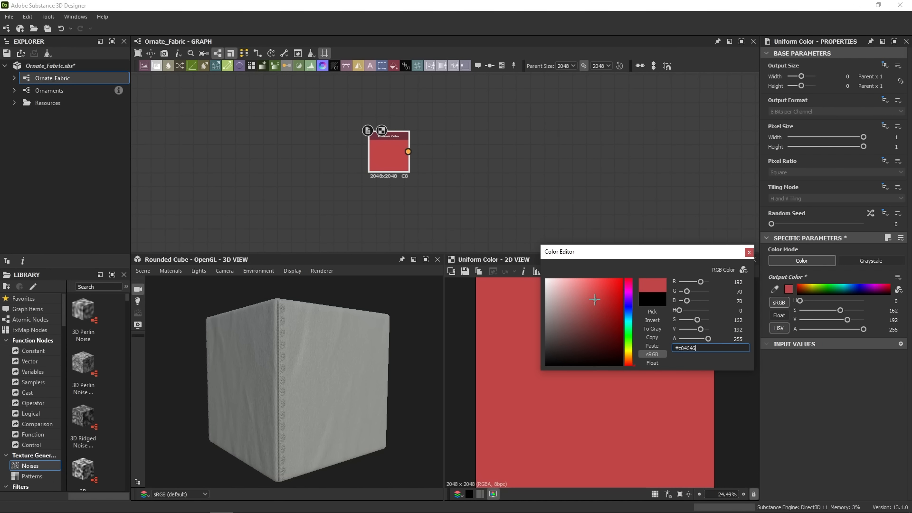
Bring up the green fabric reference image and sample its mid-tone green as the Uniform Color node's output color
{"action": "key", "text": "alt+Tab"}
{"action": "middle_click_drag", "start_coordinate": [292, 152], "coordinate": [273, 146]}
{"action": "scroll", "coordinate": [273, 147], "scroll_direction": "up", "scroll_amount": 2}
{"action": "left_click_drag", "start_coordinate": [274, 152], "coordinate": [284, 193]}
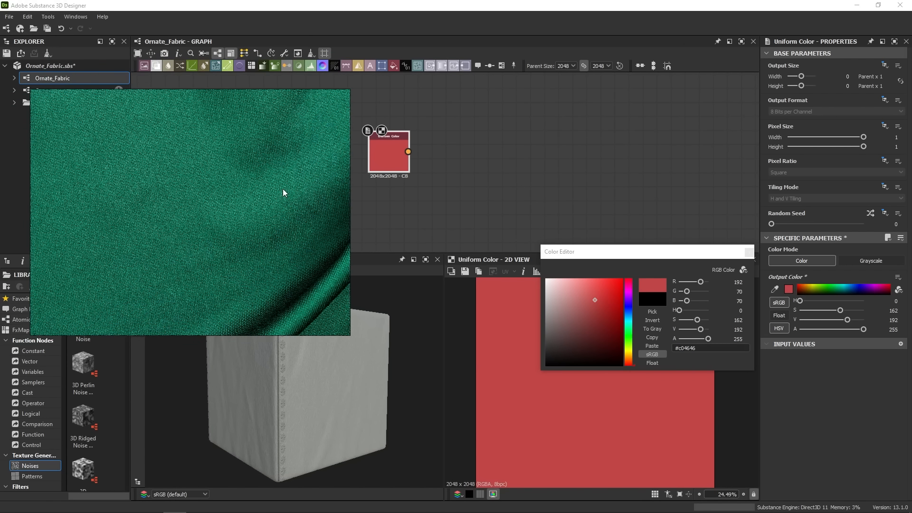
{"action": "left_click", "coordinate": [775, 290]}
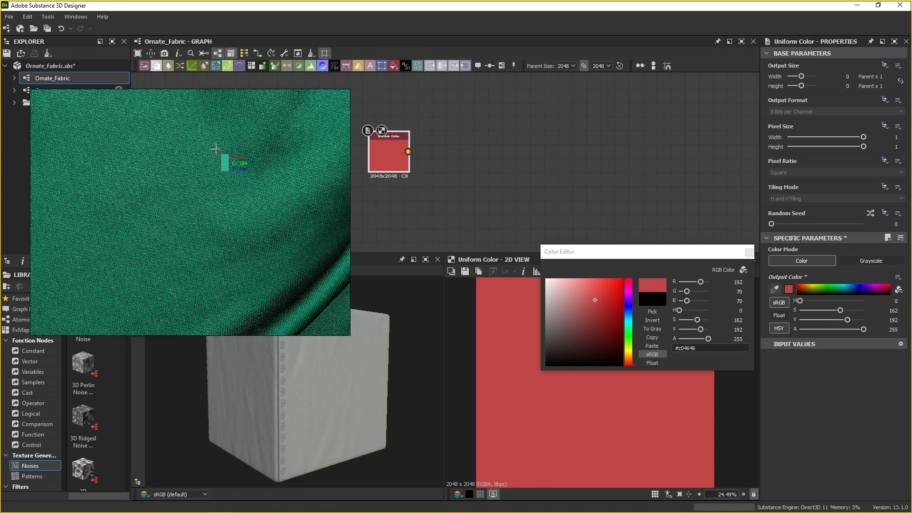
{"action": "left_click", "coordinate": [201, 195]}
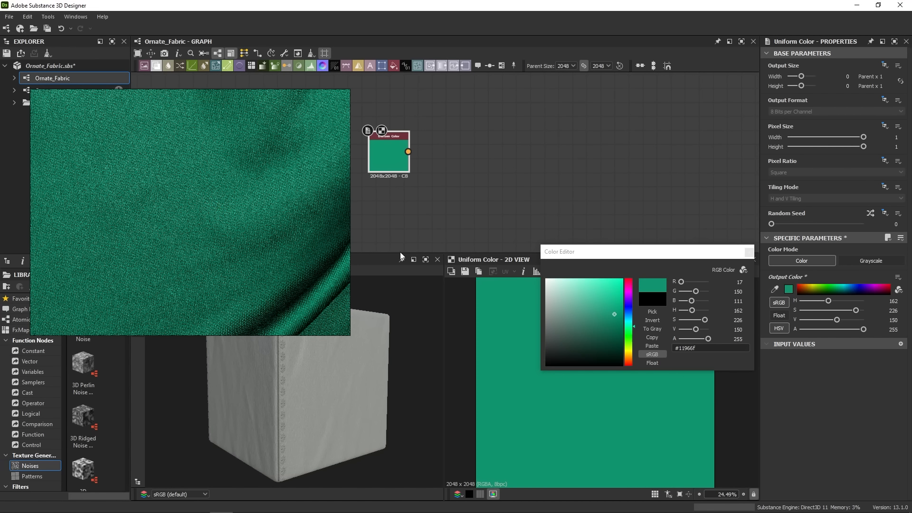
Darken the sampled green to a V value of 90, then close the color editor and the reference image
{"action": "left_click_drag", "start_coordinate": [695, 333], "coordinate": [689, 330]}
{"action": "left_click", "coordinate": [749, 253]}
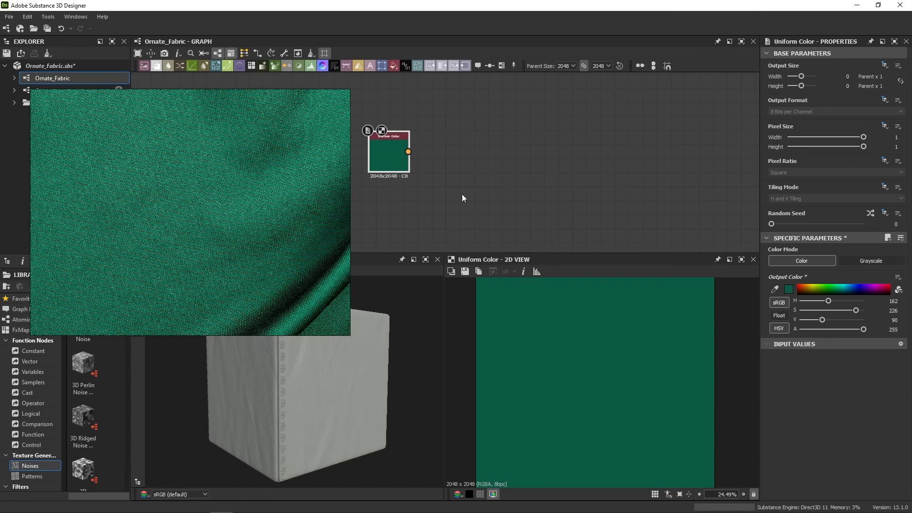
{"action": "double_click", "coordinate": [321, 157]}
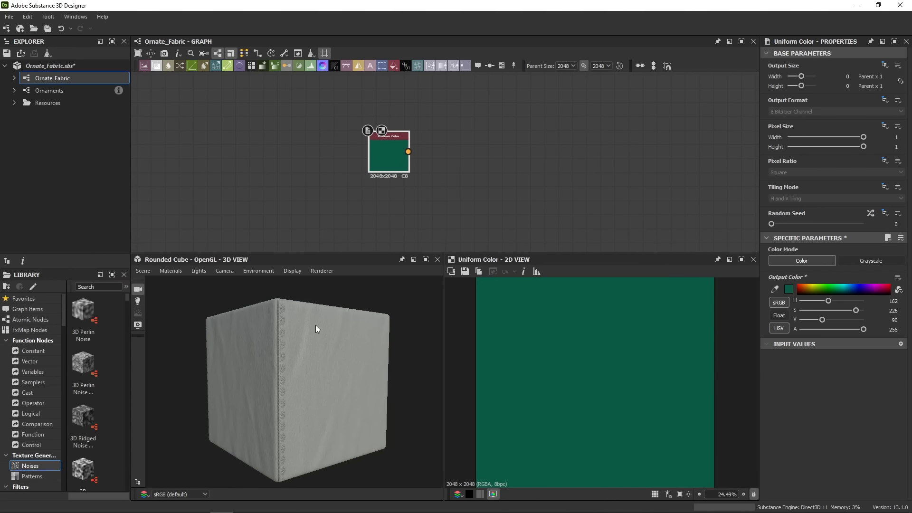
Enable the user-defined Base Color map on the Base Material node
{"action": "scroll", "coordinate": [562, 173], "scroll_direction": "down", "scroll_amount": 5}
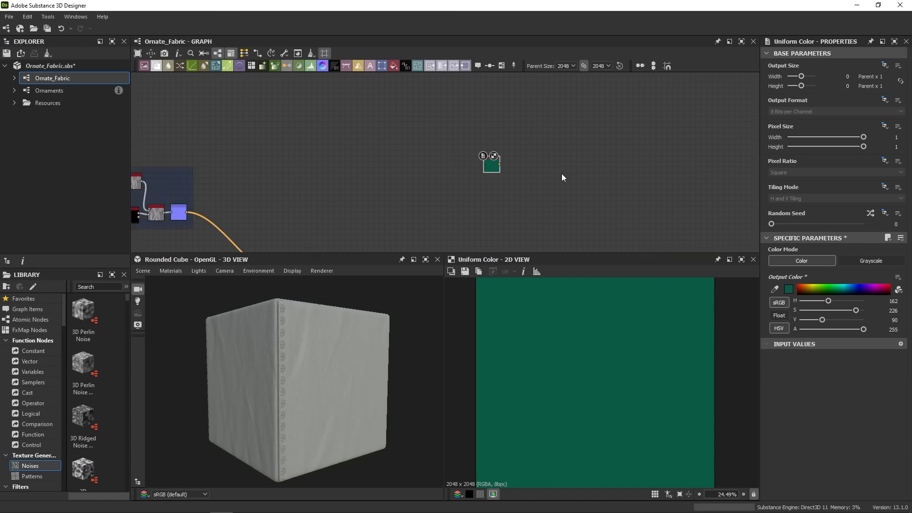
{"action": "middle_click_drag", "start_coordinate": [561, 174], "coordinate": [72, 56]}
{"action": "scroll", "coordinate": [443, 166], "scroll_direction": "up", "scroll_amount": 5}
{"action": "scroll", "coordinate": [442, 164], "scroll_direction": "up", "scroll_amount": 1}
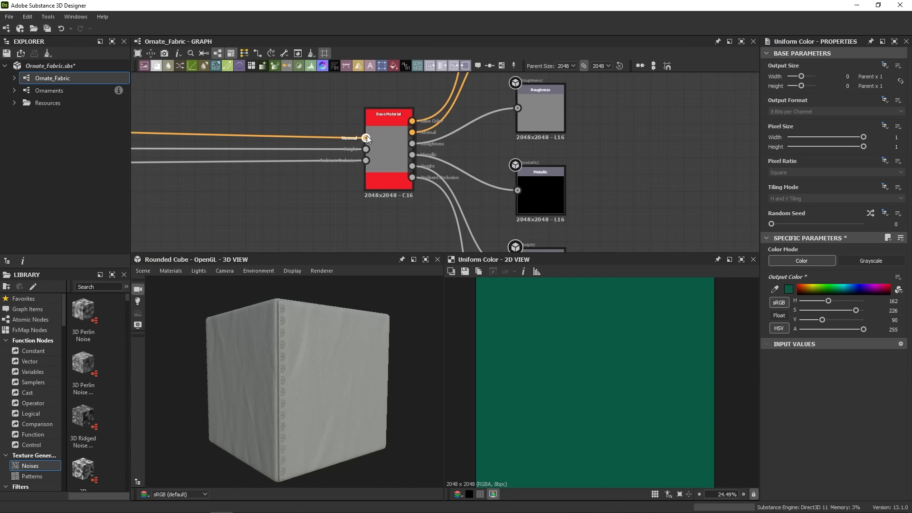
{"action": "mouse_move", "coordinate": [340, 144]}
{"action": "left_mouse_down"}
{"action": "mouse_move", "coordinate": [344, 200]}
{"action": "mouse_move", "coordinate": [343, 105]}
{"action": "mouse_move", "coordinate": [347, 161]}
{"action": "left_mouse_up"}
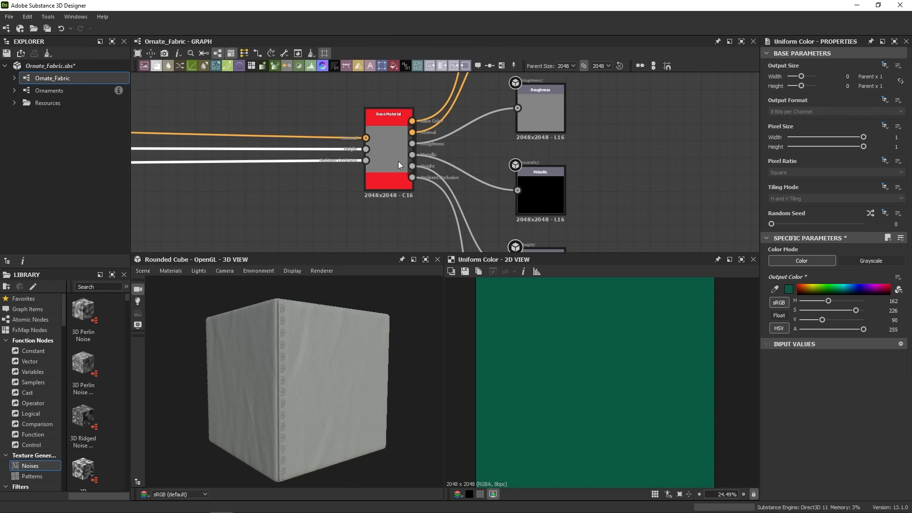
{"action": "left_click", "coordinate": [384, 161]}
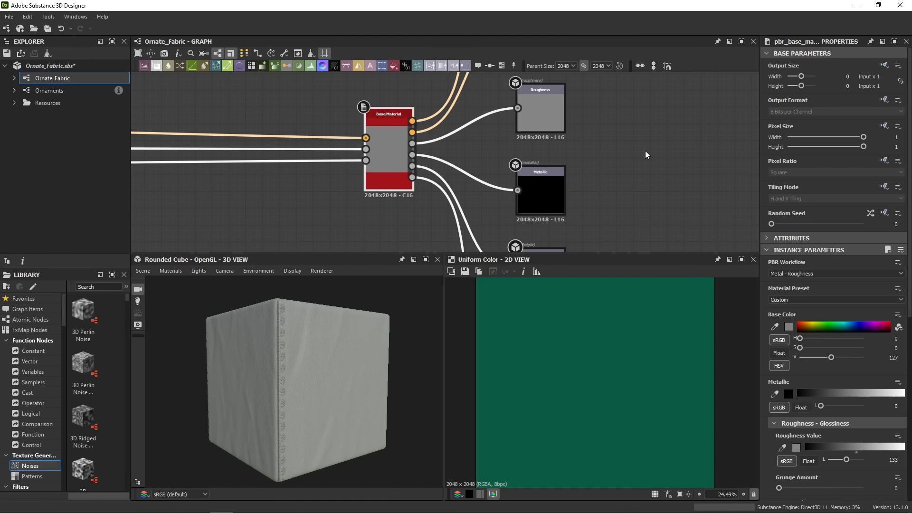
{"action": "scroll", "coordinate": [911, 95], "scroll_direction": "down", "scroll_amount": 6}
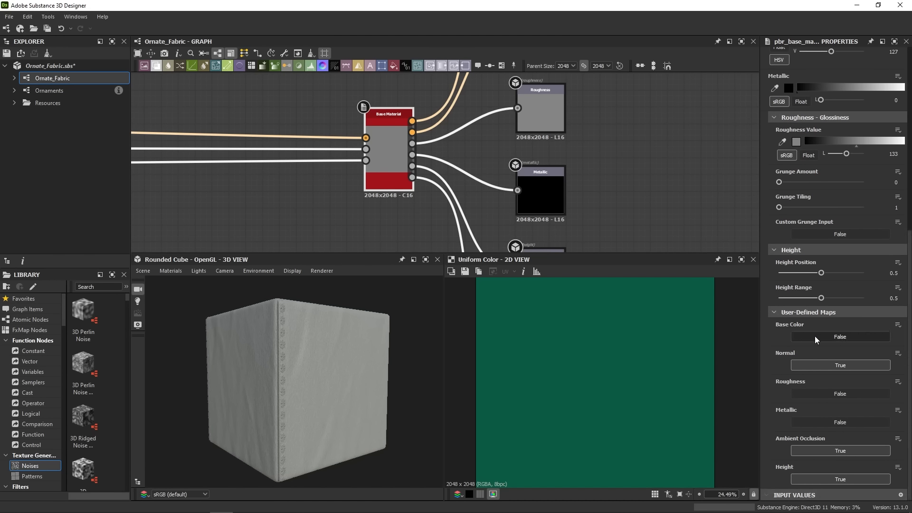
{"action": "left_click", "coordinate": [840, 337]}
Connect the green Uniform Color node to the Base Material's Base Color input and inspect the fabric on the cube up close
{"action": "left_click_drag", "start_coordinate": [378, 395], "coordinate": [342, 294]}
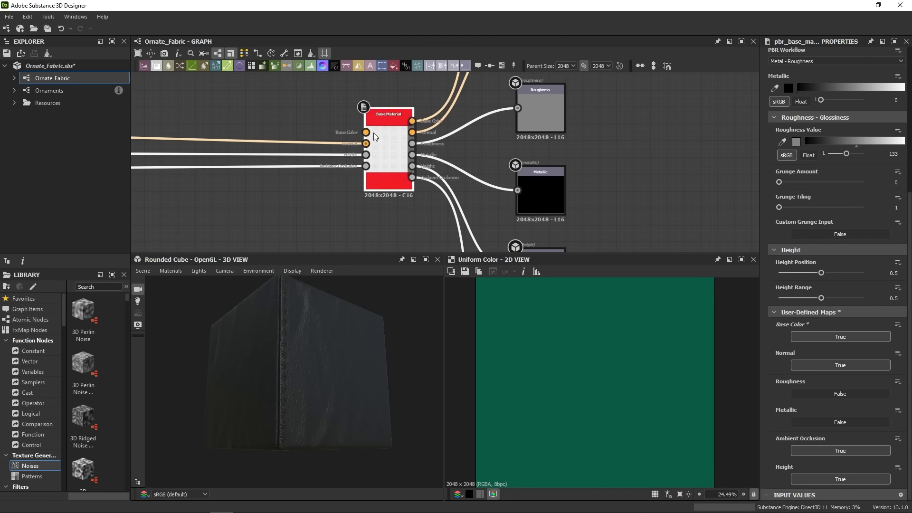
{"action": "scroll", "coordinate": [319, 132], "scroll_direction": "down", "scroll_amount": 5}
{"action": "middle_click_drag", "start_coordinate": [298, 131], "coordinate": [577, 217]}
{"action": "scroll", "coordinate": [190, 82], "scroll_direction": "up", "scroll_amount": 3}
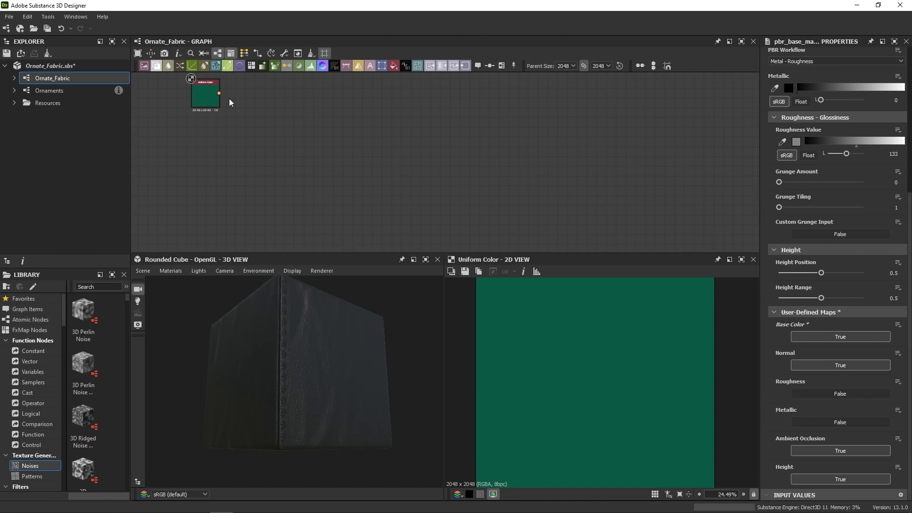
{"action": "left_click_drag", "start_coordinate": [219, 94], "coordinate": [680, 238]}
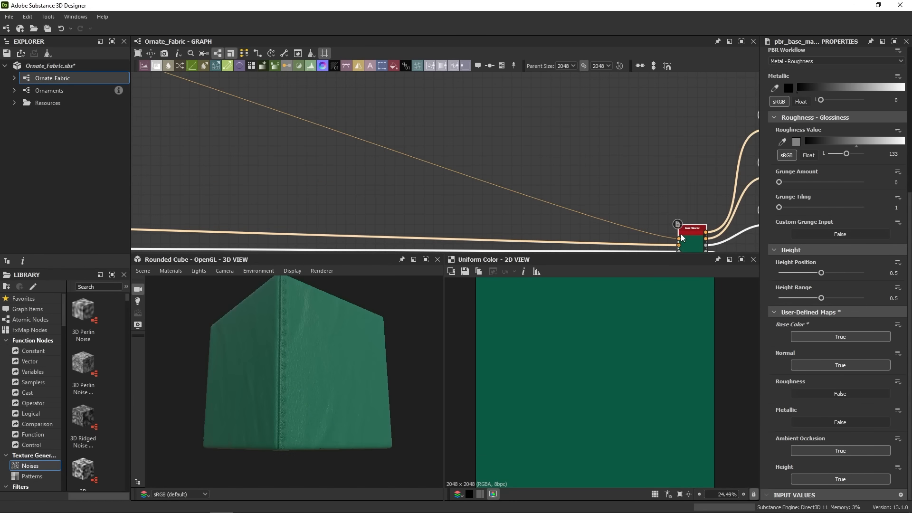
{"action": "left_click_drag", "start_coordinate": [295, 372], "coordinate": [250, 381]}
{"action": "scroll", "coordinate": [280, 375], "scroll_direction": "up", "scroll_amount": 5}
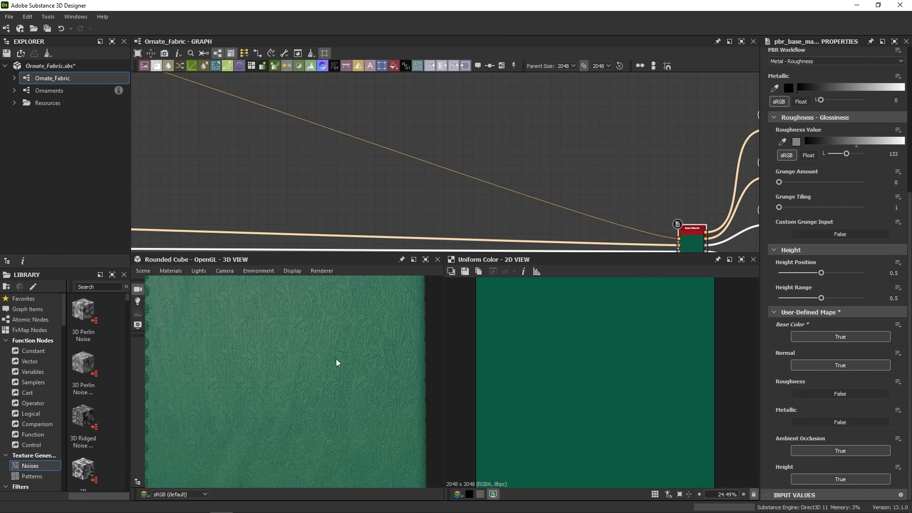
Look over the graph's existing node groups, from the fabric detail chains back to the green Uniform Color node
{"action": "middle_click_drag", "start_coordinate": [284, 168], "coordinate": [661, 230]}
{"action": "middle_click_drag", "start_coordinate": [345, 99], "coordinate": [649, 200]}
{"action": "scroll", "coordinate": [649, 200], "scroll_direction": "down", "scroll_amount": 3}
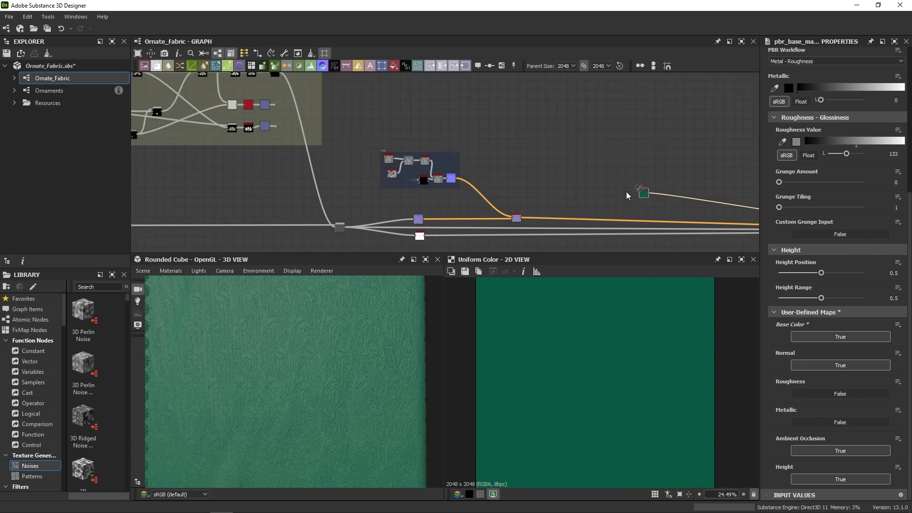
{"action": "middle_click_drag", "start_coordinate": [285, 206], "coordinate": [482, 213]}
{"action": "scroll", "coordinate": [438, 115], "scroll_direction": "up", "scroll_amount": 3}
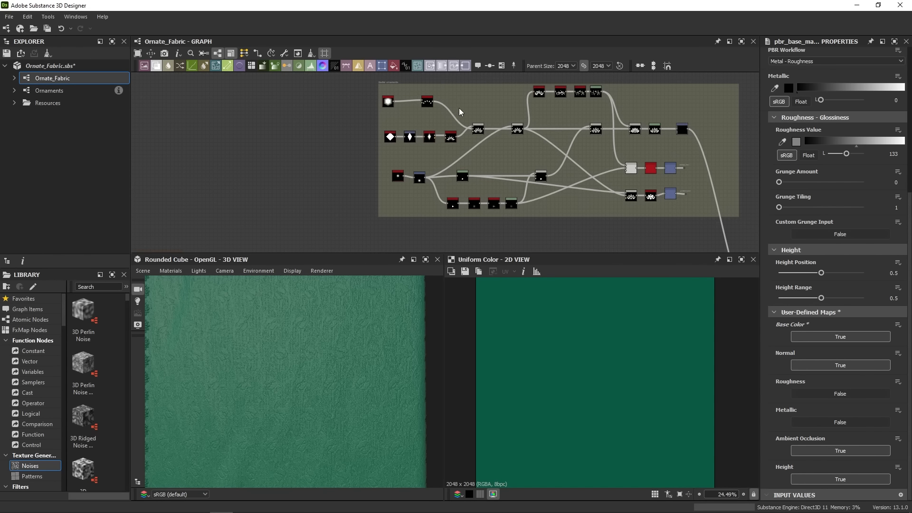
{"action": "middle_click_drag", "start_coordinate": [449, 177], "coordinate": [704, 112]}
{"action": "middle_click_drag", "start_coordinate": [352, 227], "coordinate": [309, 163]}
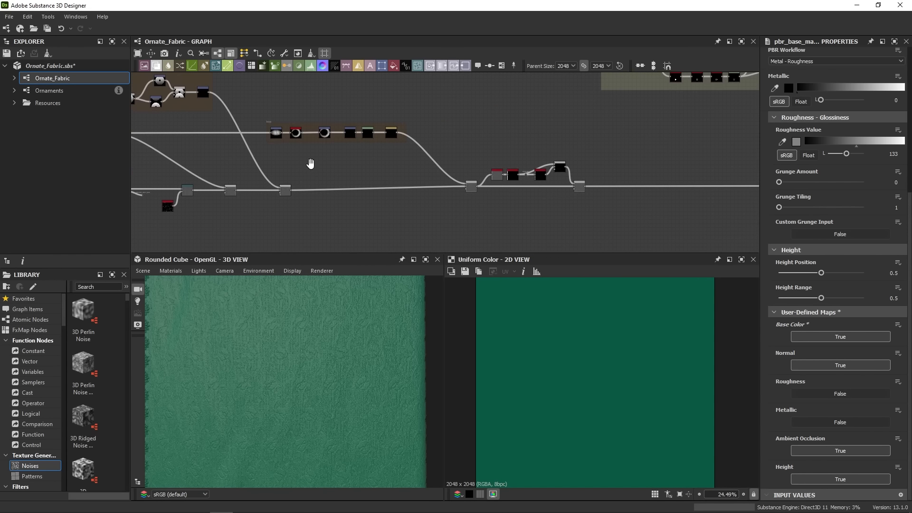
{"action": "middle_click_drag", "start_coordinate": [546, 181], "coordinate": [150, 236]}
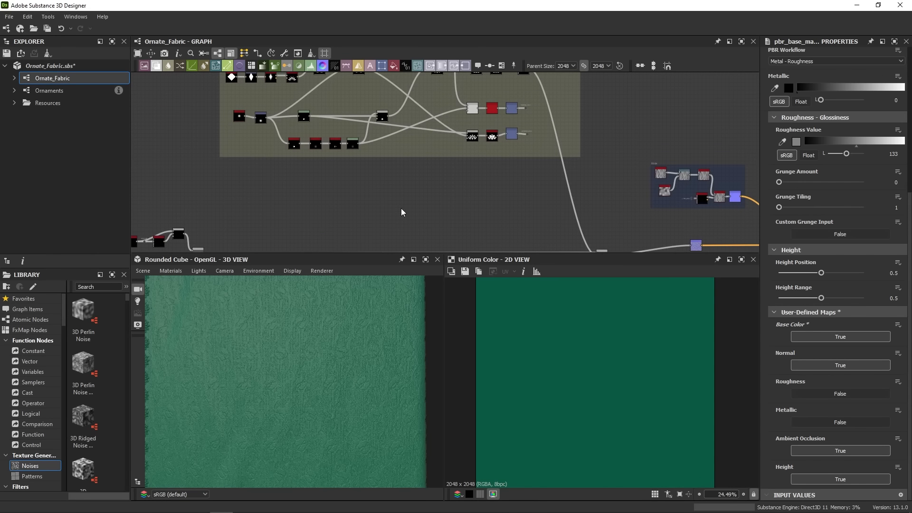
{"action": "middle_click_drag", "start_coordinate": [728, 217], "coordinate": [265, 179]}
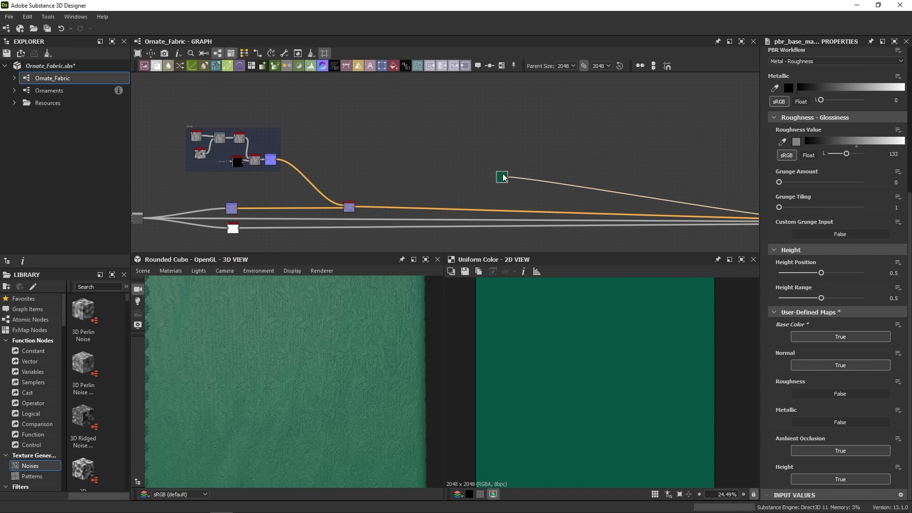
Move the Uniform Color node higher in the graph and connect it to the Background input of a new Blend node
{"action": "left_click_drag", "start_coordinate": [504, 176], "coordinate": [468, 129]}
{"action": "middle_click_drag", "start_coordinate": [476, 131], "coordinate": [450, 151]}
{"action": "scroll", "coordinate": [452, 151], "scroll_direction": "up", "scroll_amount": 5}
{"action": "scroll", "coordinate": [451, 154], "scroll_direction": "up", "scroll_amount": 2}
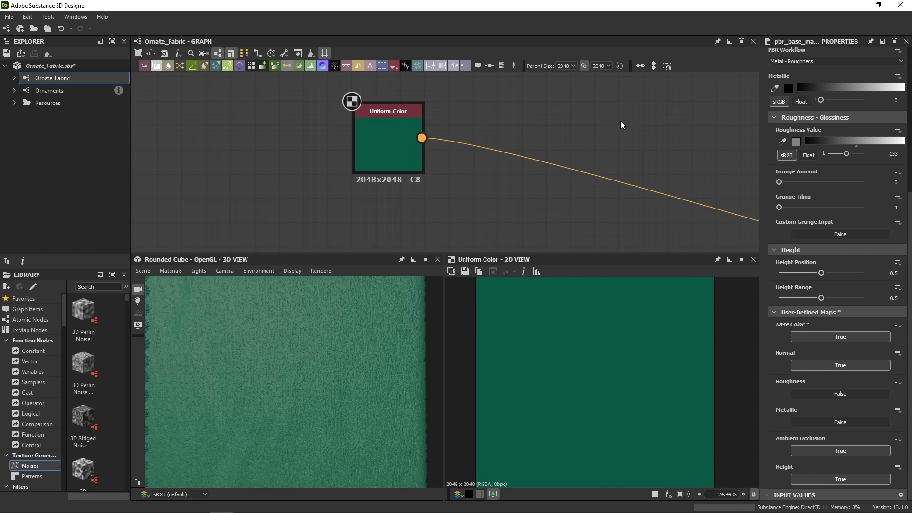
{"action": "key", "text": "space"}
{"action": "type", "text": "bl"}
{"action": "left_click", "coordinate": [653, 138]}
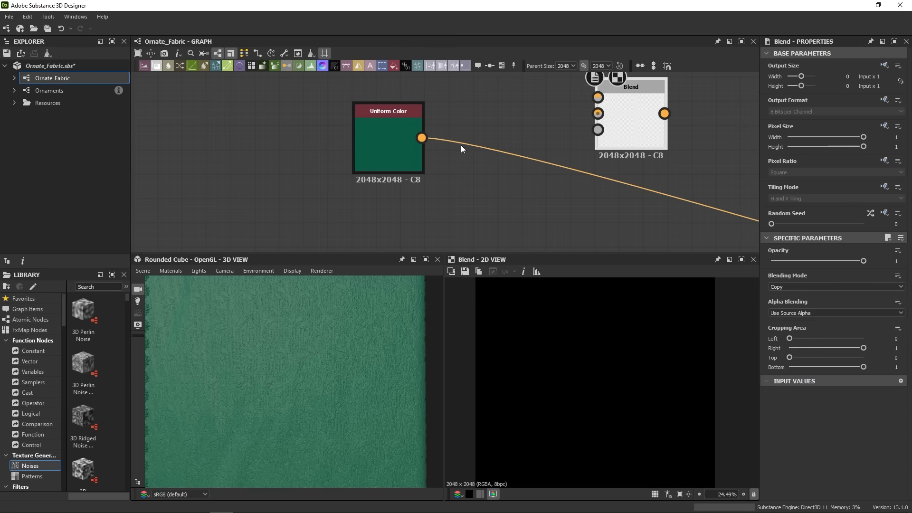
{"action": "left_click_drag", "start_coordinate": [422, 137], "coordinate": [589, 136]}
{"action": "left_click_drag", "start_coordinate": [486, 128], "coordinate": [519, 142]}
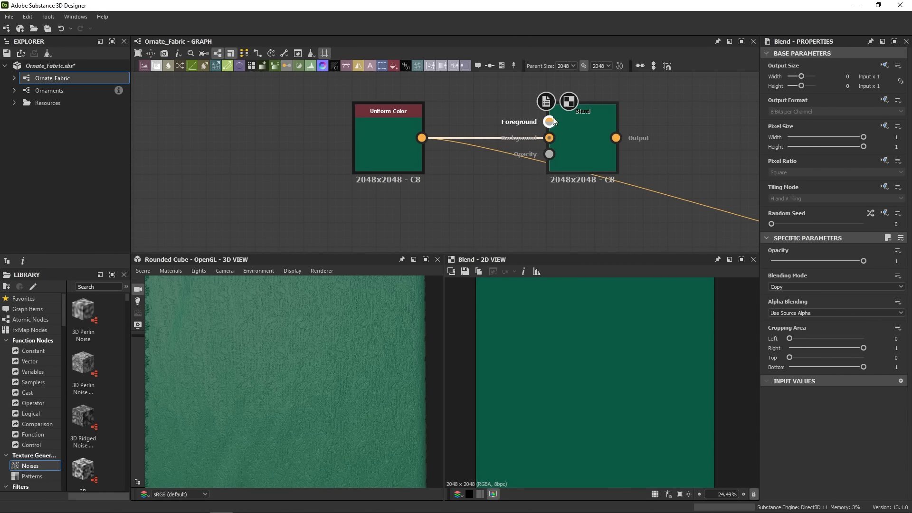
Duplicate the green Uniform Color node as a teal variant above it and connect it to the Blend node's Foreground input
{"action": "middle_click_drag", "start_coordinate": [529, 106], "coordinate": [494, 182]}
{"action": "left_click", "coordinate": [383, 221]}
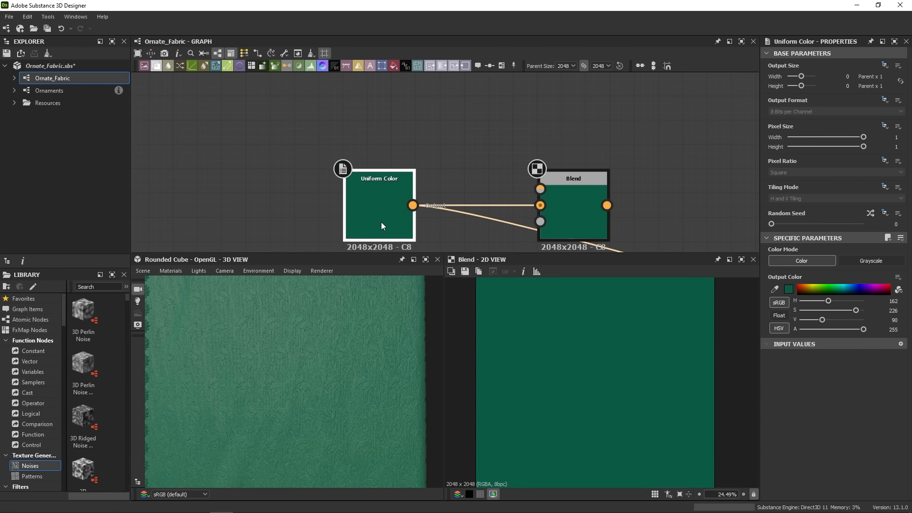
{"action": "key", "text": "ctrl+d"}
{"action": "left_click", "coordinate": [378, 144]}
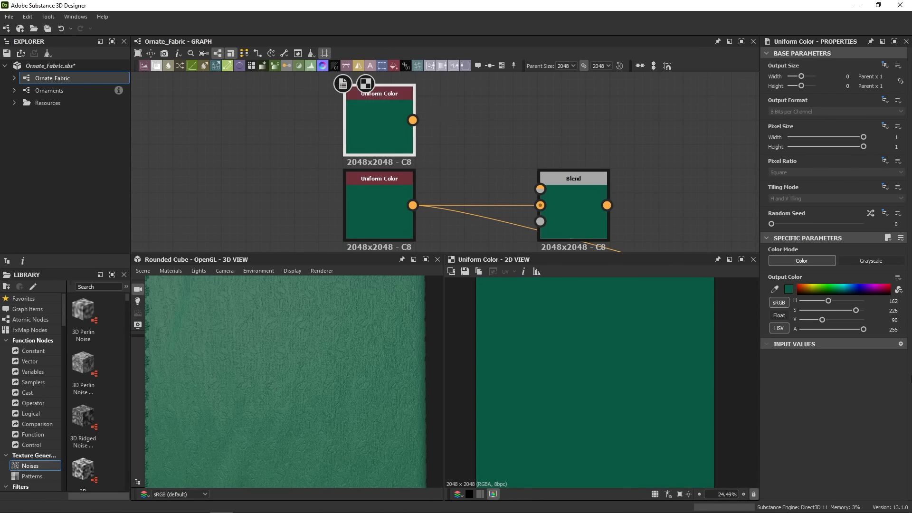
{"action": "left_click_drag", "start_coordinate": [828, 301], "coordinate": [829, 320]}
{"action": "left_click_drag", "start_coordinate": [412, 120], "coordinate": [533, 190]}
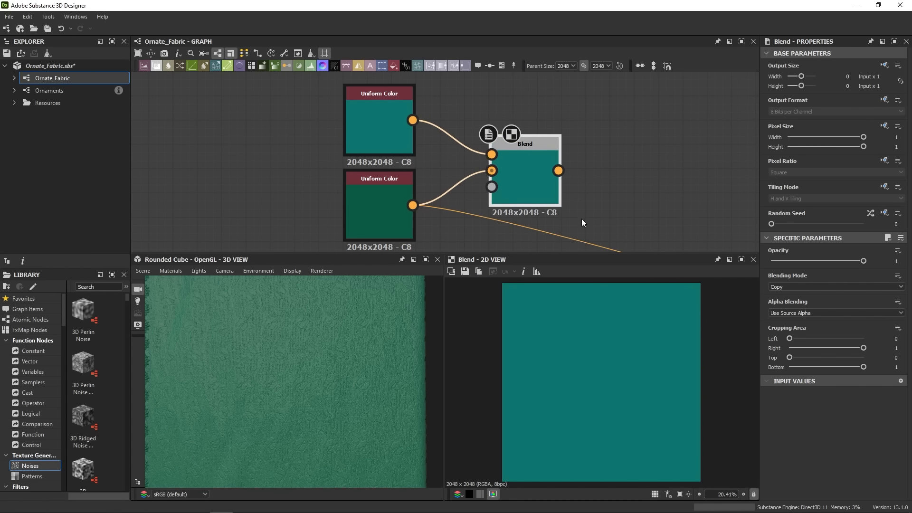
Try a reduced opacity and other blending modes, such as Add (Linear Dodge) and Divide, on the Blend node
{"action": "left_click_drag", "start_coordinate": [828, 260], "coordinate": [855, 258]}
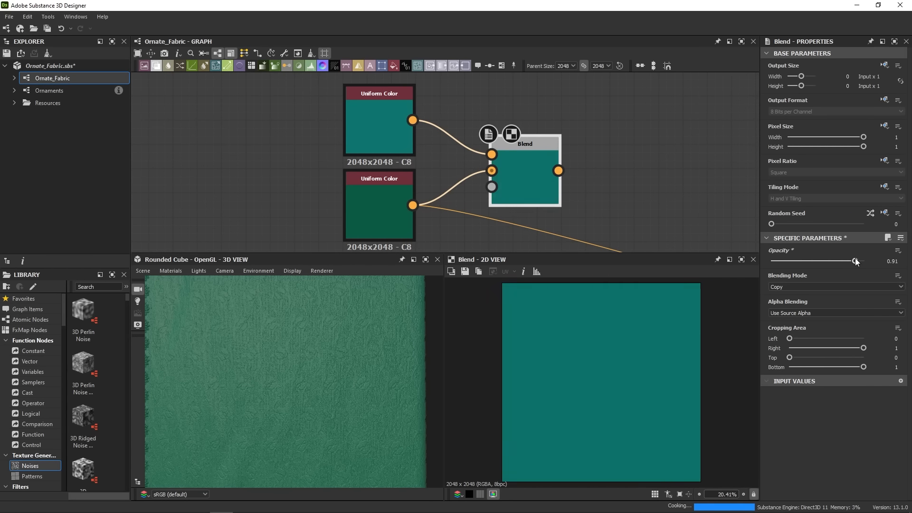
{"action": "left_click", "coordinate": [828, 287]}
{"action": "left_click", "coordinate": [828, 287]}
{"action": "scroll", "coordinate": [828, 287], "scroll_direction": "down", "scroll_amount": 3}
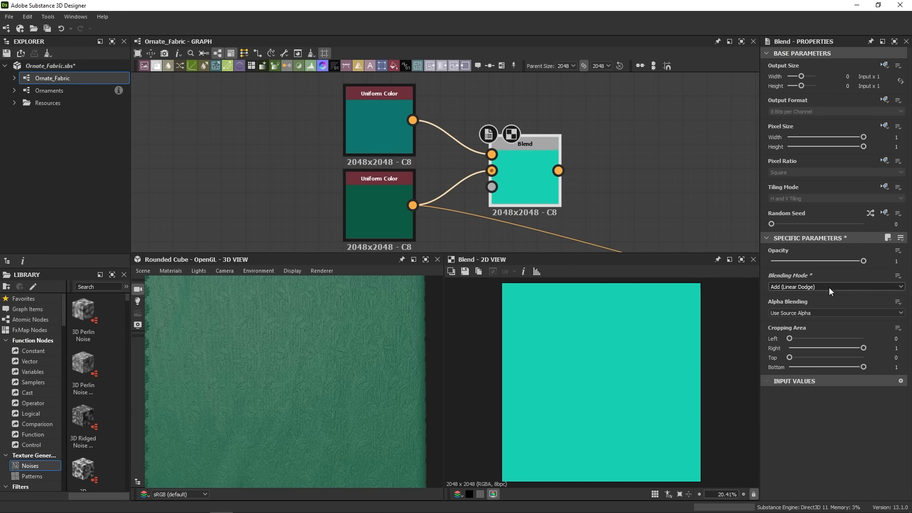
{"action": "scroll", "coordinate": [828, 287], "scroll_direction": "down", "scroll_amount": 8}
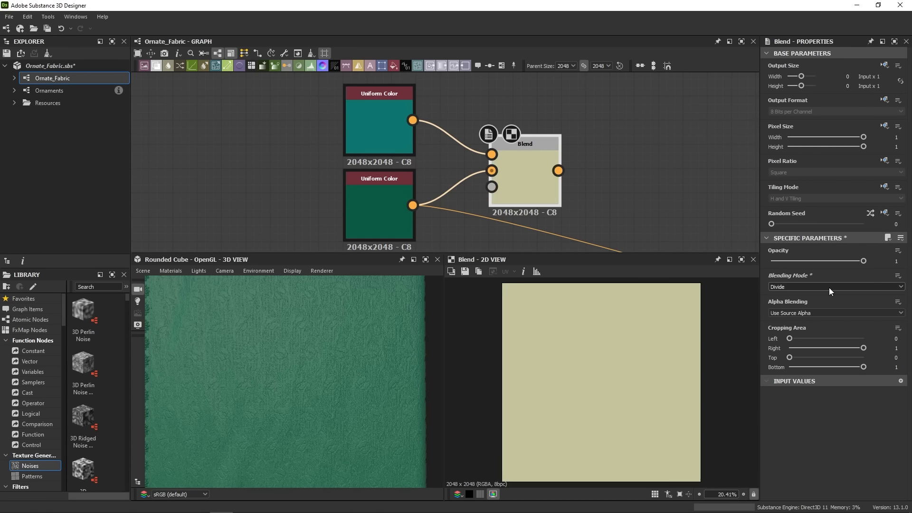
{"action": "scroll", "coordinate": [829, 287], "scroll_direction": "up", "scroll_amount": 10}
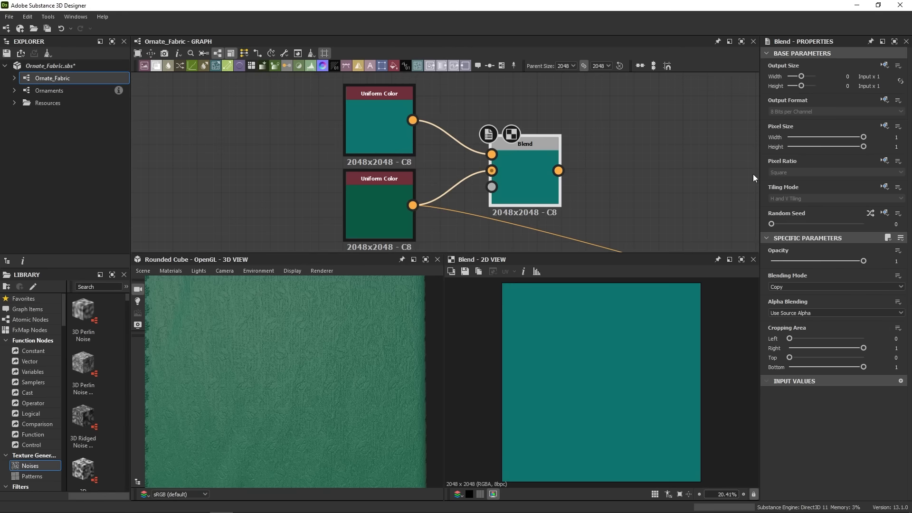
Add a Grunge Galvanic Large node below the green Uniform Color node and connect it to the Blend node's Opacity input
{"action": "middle_click_drag", "start_coordinate": [642, 172], "coordinate": [605, 142]}
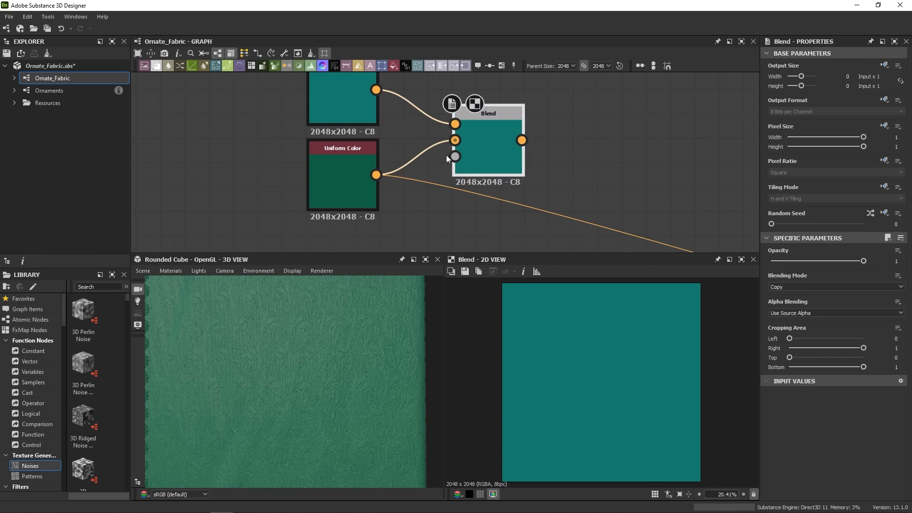
{"action": "left_click_drag", "start_coordinate": [485, 167], "coordinate": [558, 178]}
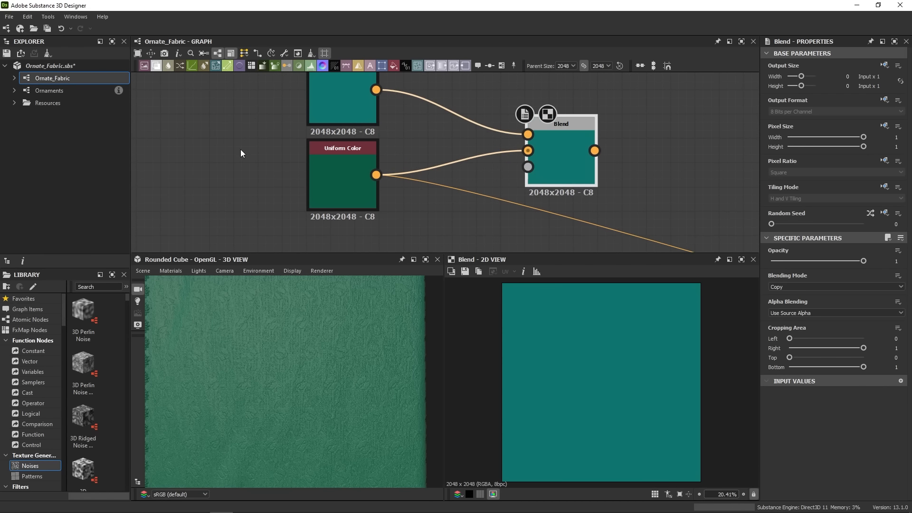
{"action": "middle_click_drag", "start_coordinate": [344, 225], "coordinate": [301, 197]}
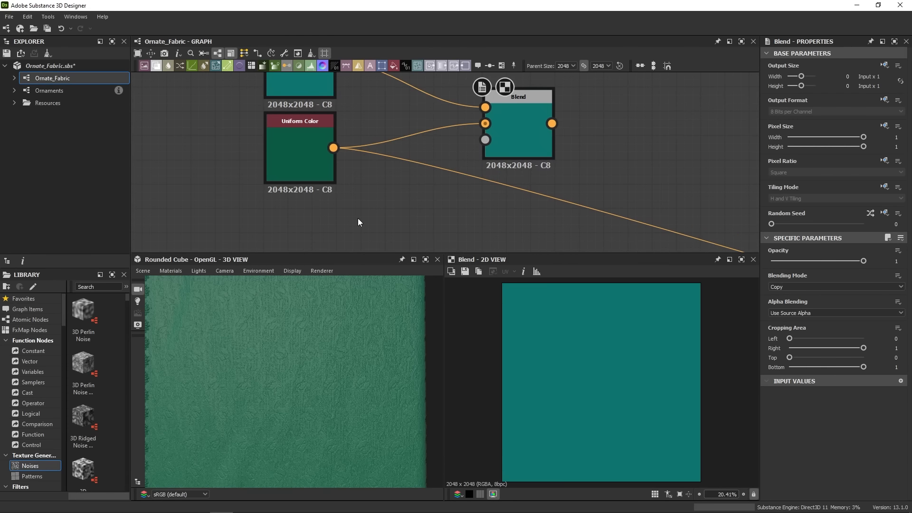
{"action": "key", "text": "space"}
{"action": "type", "text": "grun"}
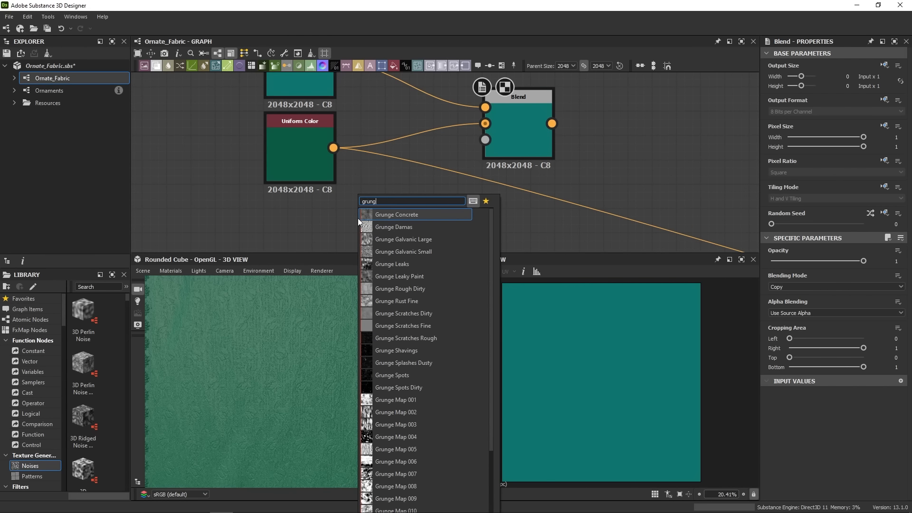
{"action": "type", "text": "g"}
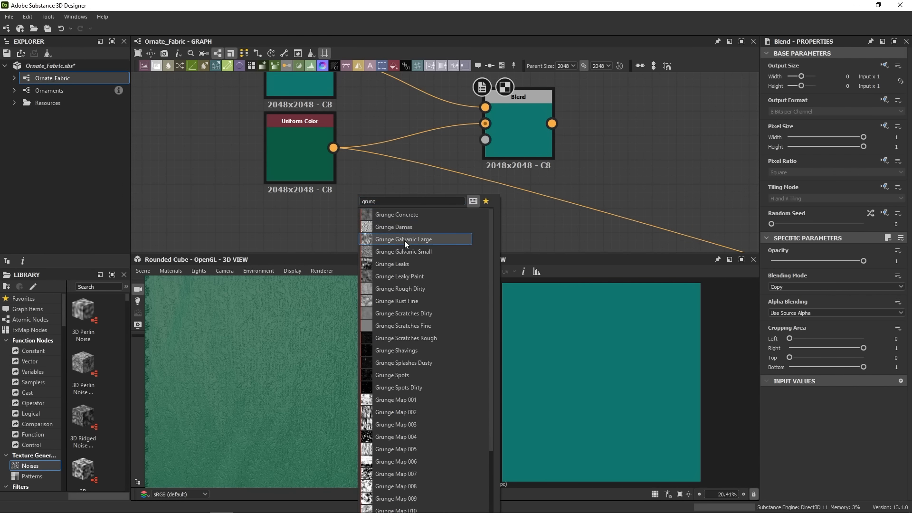
{"action": "left_click", "coordinate": [404, 240]}
{"action": "left_click_drag", "start_coordinate": [382, 221], "coordinate": [485, 139]}
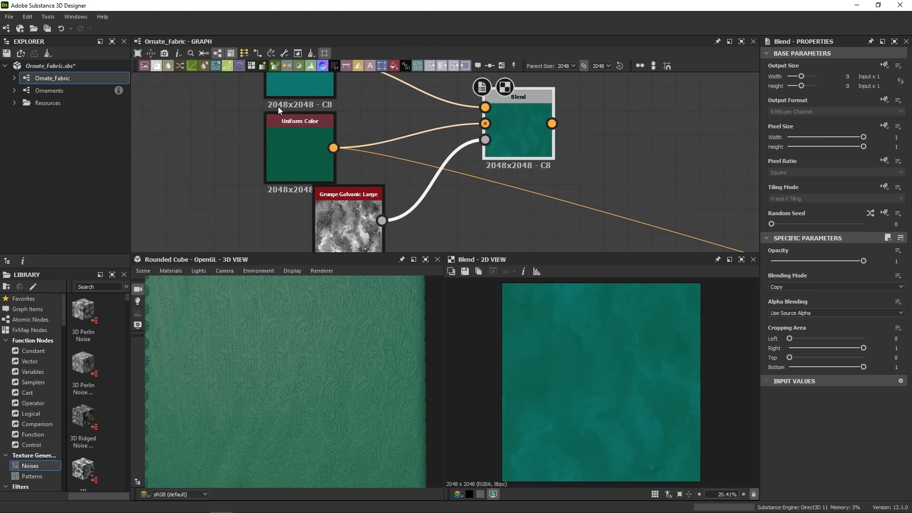
Brighten the teal Uniform Color to an HSV value of 159 and move the Grunge Galvanic Large node closer to the Blend node
{"action": "left_click", "coordinate": [305, 93]}
{"action": "left_click_drag", "start_coordinate": [832, 319], "coordinate": [840, 320]}
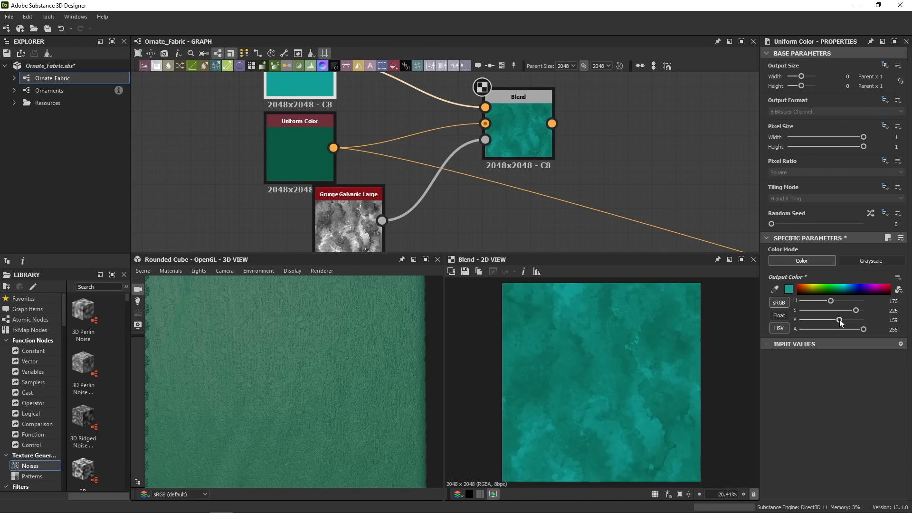
{"action": "left_click_drag", "start_coordinate": [319, 218], "coordinate": [391, 218]}
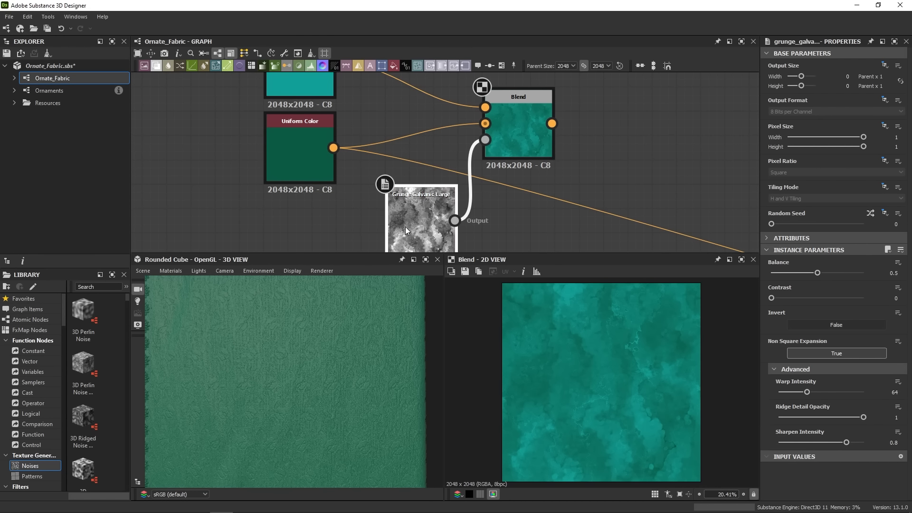
{"action": "scroll", "coordinate": [511, 138], "scroll_direction": "down", "scroll_amount": 4}
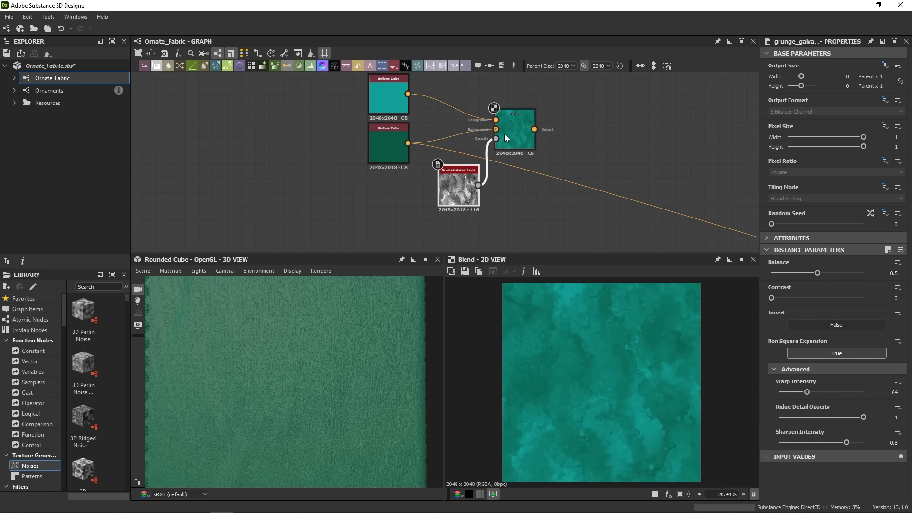
{"action": "middle_click_drag", "start_coordinate": [438, 150], "coordinate": [411, 151]}
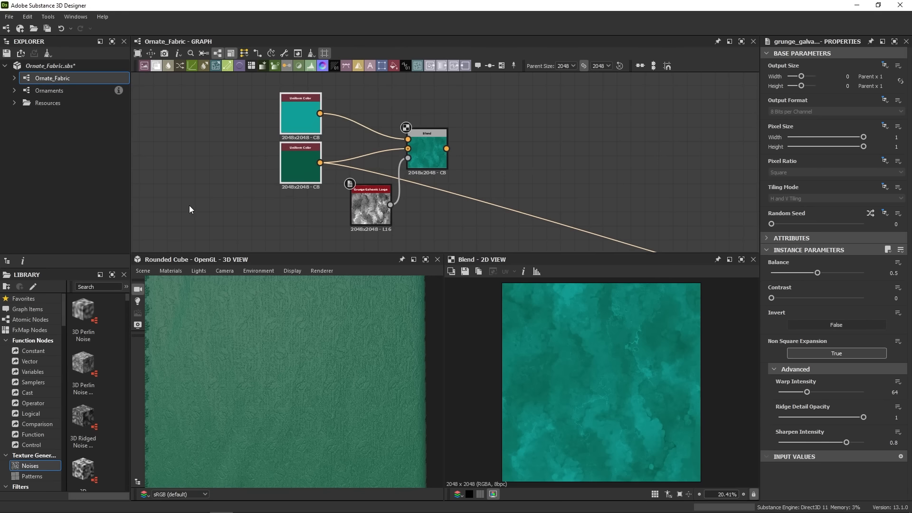
{"action": "left_click", "coordinate": [361, 215]}
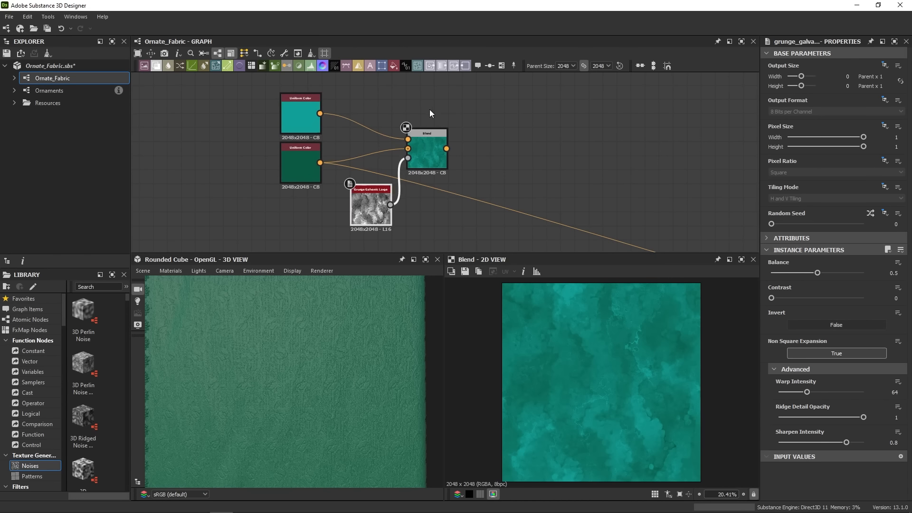
{"action": "left_click", "coordinate": [434, 141]}
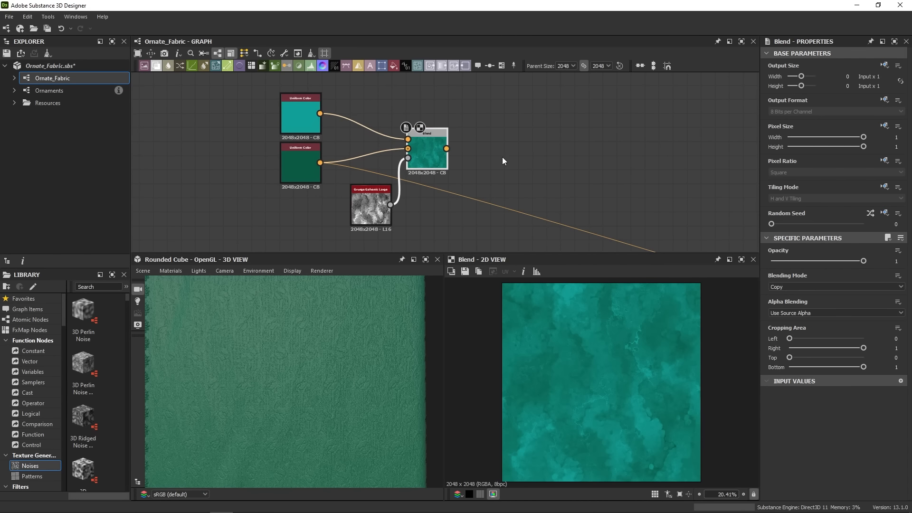
Duplicate the two color nodes, the grunge node and the Blend node, and connect the original Blend to the copied Blend's Background input
{"action": "middle_click_drag", "start_coordinate": [510, 116], "coordinate": [430, 115]}
{"action": "left_click_drag", "start_coordinate": [188, 100], "coordinate": [402, 212]}
{"action": "key", "text": "ctrl+d"}
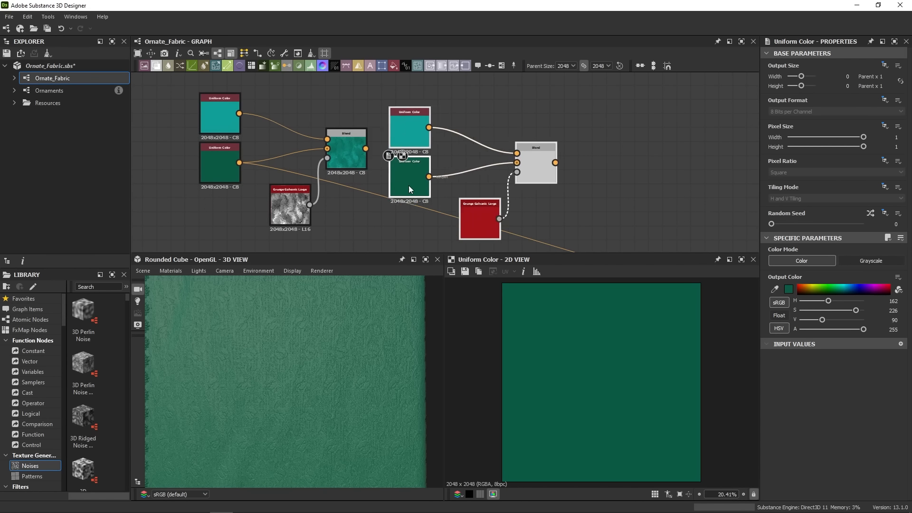
{"action": "left_click", "coordinate": [461, 178]}
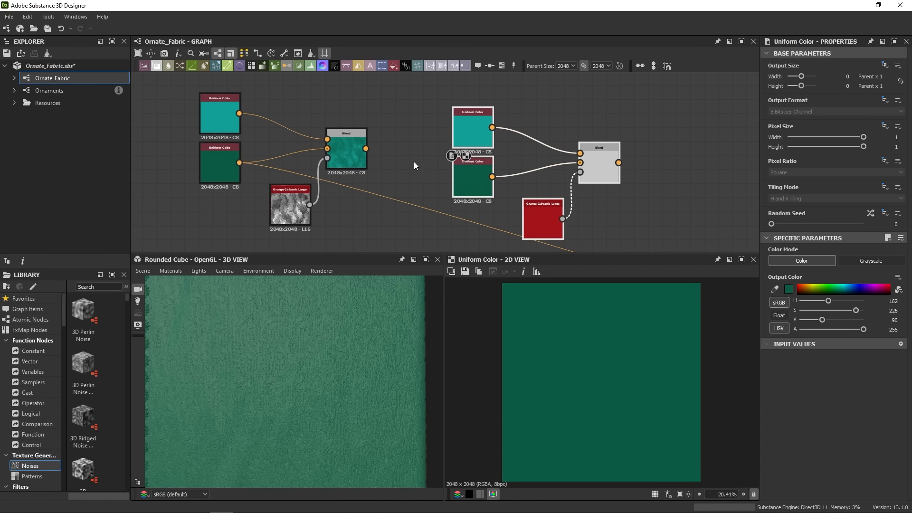
{"action": "left_click_drag", "start_coordinate": [365, 149], "coordinate": [580, 162]}
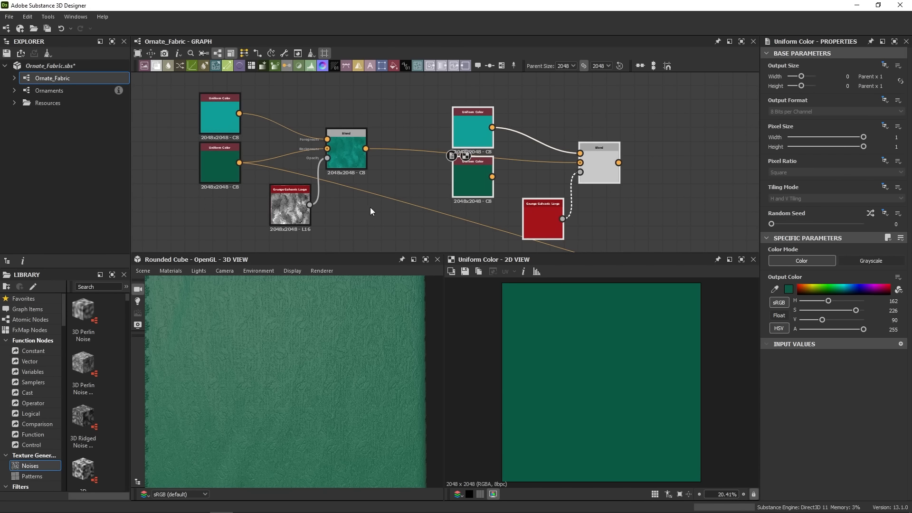
Delete the duplicated nodes and the original grunge, Blend and teal Uniform Color nodes, keeping only the green Uniform Color node
{"action": "left_click_drag", "start_coordinate": [437, 107], "coordinate": [590, 204]}
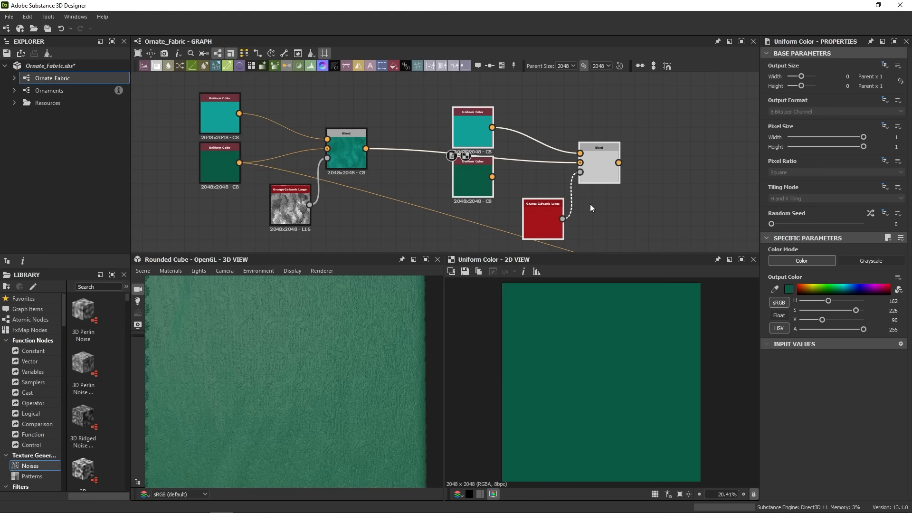
{"action": "key", "text": "Delete"}
{"action": "middle_click_drag", "start_coordinate": [200, 180], "coordinate": [330, 195]}
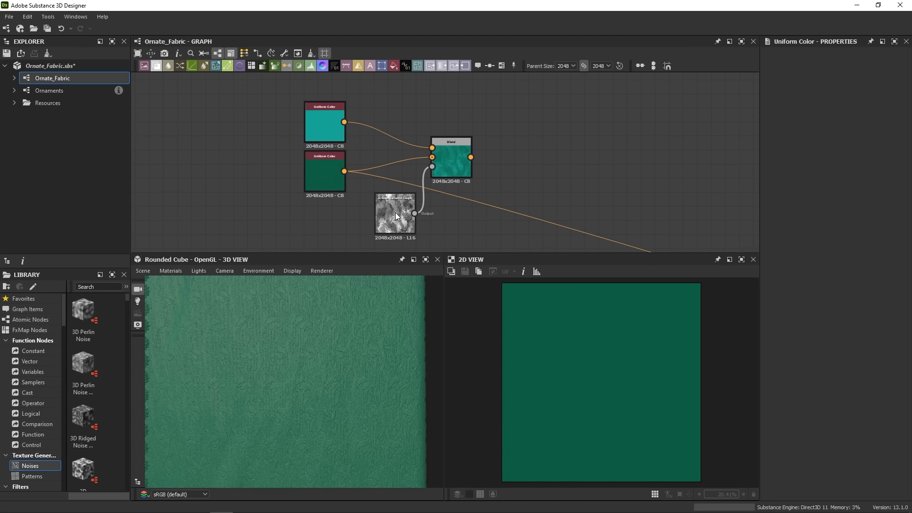
{"action": "left_click", "coordinate": [439, 149]}
{"action": "key", "text": "Delete"}
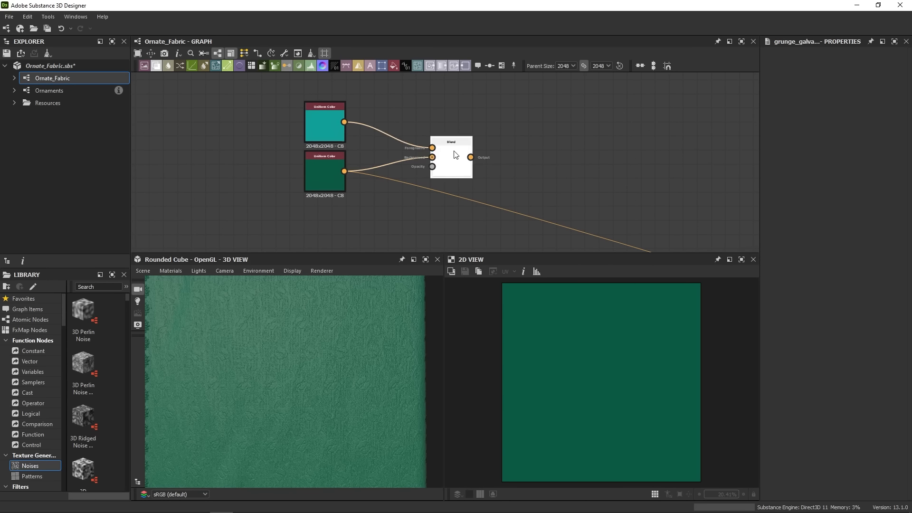
{"action": "left_click", "coordinate": [442, 157]}
{"action": "key", "text": "Delete"}
{"action": "left_click", "coordinate": [326, 119]}
{"action": "key", "text": "Delete"}
{"action": "left_click_drag", "start_coordinate": [345, 167], "coordinate": [358, 134]}
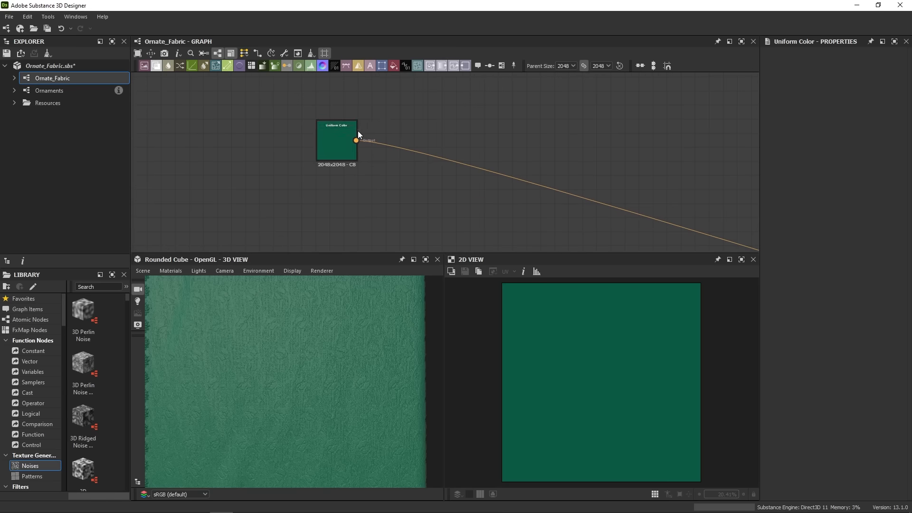
Display the final height Blend node in the 2D view and examine its fabric weave and lace border up close
{"action": "scroll", "coordinate": [295, 168], "scroll_direction": "down", "scroll_amount": 4}
{"action": "middle_click_drag", "start_coordinate": [259, 187], "coordinate": [591, 182]}
{"action": "scroll", "coordinate": [518, 173], "scroll_direction": "down", "scroll_amount": 2}
{"action": "scroll", "coordinate": [492, 197], "scroll_direction": "down", "scroll_amount": 1}
{"action": "scroll", "coordinate": [640, 161], "scroll_direction": "down", "scroll_amount": 5}
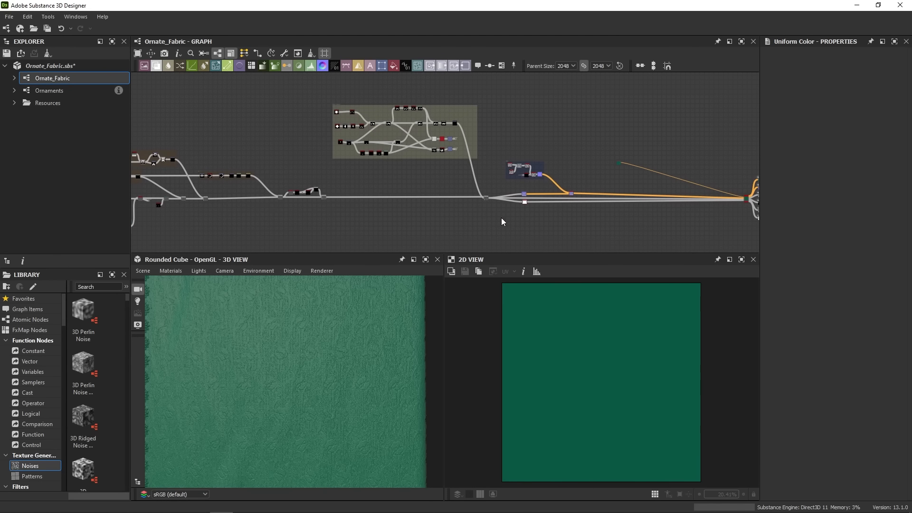
{"action": "scroll", "coordinate": [499, 215], "scroll_direction": "up", "scroll_amount": 6}
{"action": "double_click", "coordinate": [474, 150]}
{"action": "scroll", "coordinate": [525, 369], "scroll_direction": "up", "scroll_amount": 8}
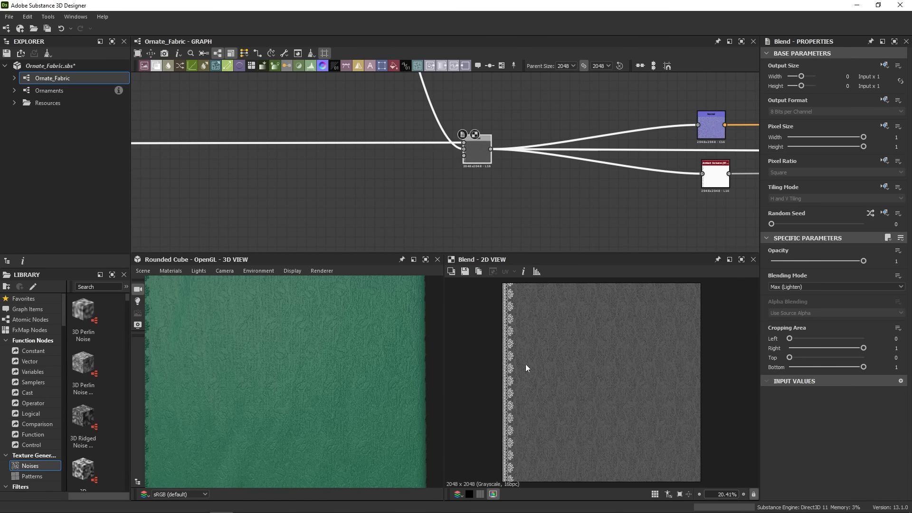
{"action": "middle_click_drag", "start_coordinate": [498, 383], "coordinate": [640, 316]}
{"action": "scroll", "coordinate": [705, 415], "scroll_direction": "up", "scroll_amount": 5}
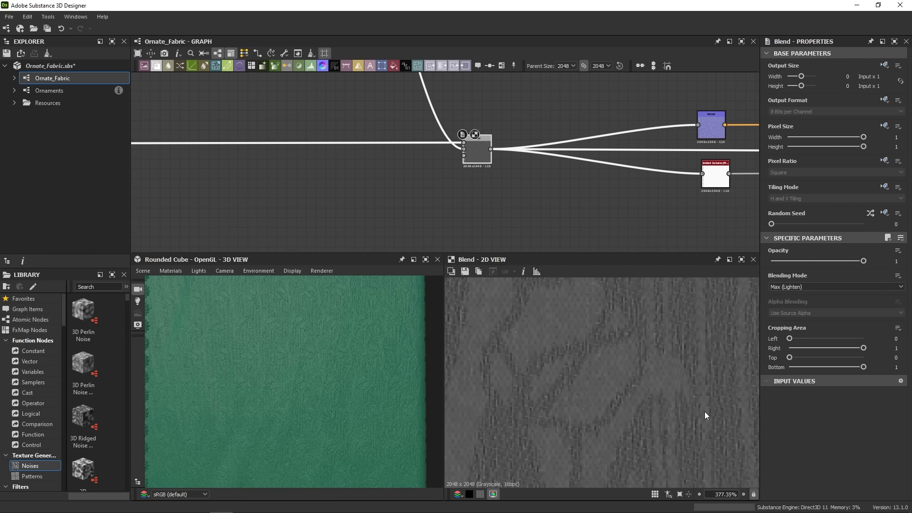
{"action": "middle_click_drag", "start_coordinate": [568, 422], "coordinate": [594, 349]}
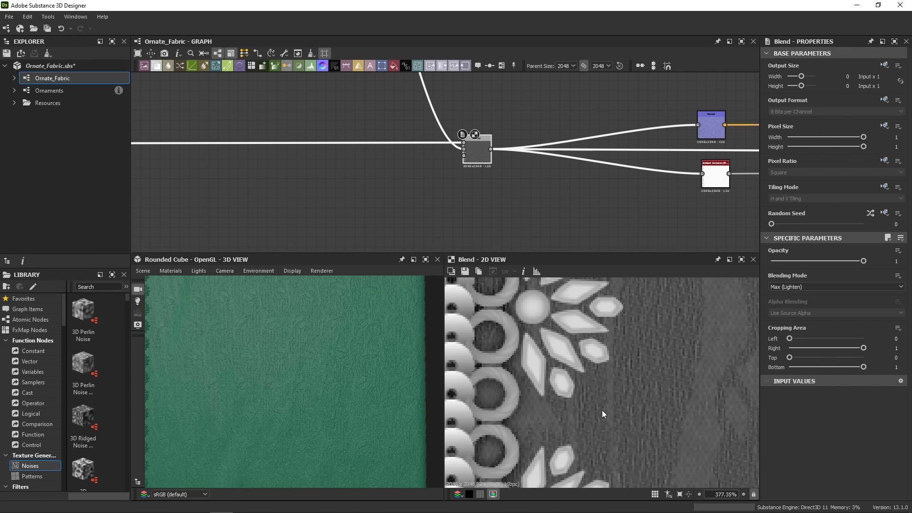
Add a Curvature Smooth node and place it above the normal map connection, beyond the Fields frame
{"action": "middle_click_drag", "start_coordinate": [513, 190], "coordinate": [369, 186]}
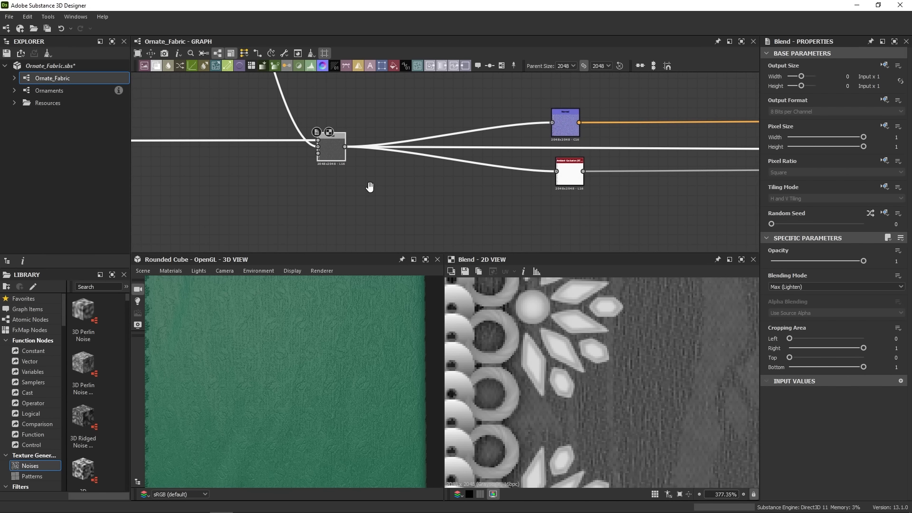
{"action": "left_click", "coordinate": [395, 188]}
{"action": "key", "text": "space"}
{"action": "type", "text": "curva"}
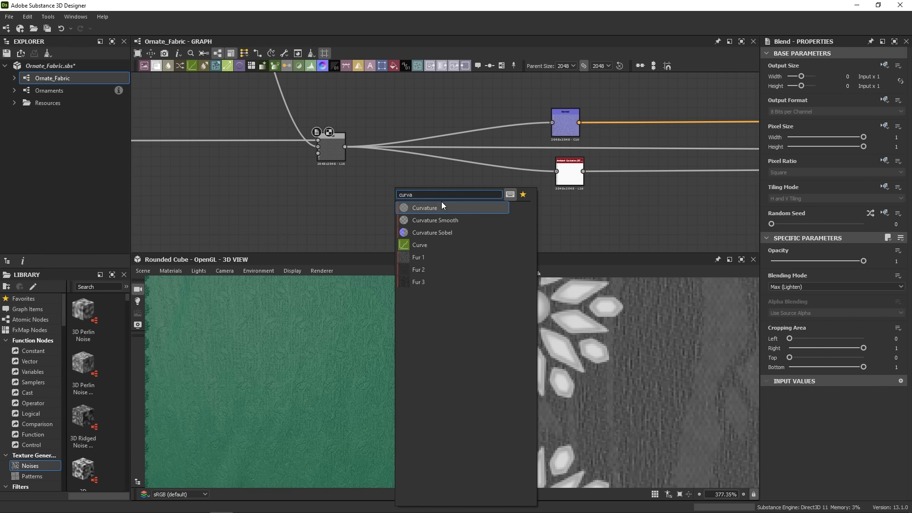
{"action": "left_click", "coordinate": [459, 220]}
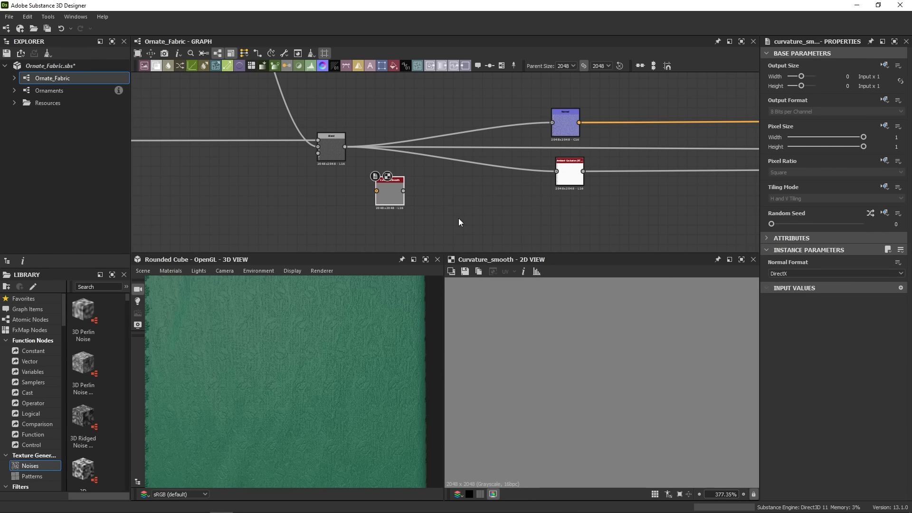
{"action": "scroll", "coordinate": [397, 203], "scroll_direction": "up", "scroll_amount": 3}
{"action": "left_click_drag", "start_coordinate": [393, 201], "coordinate": [441, 196]}
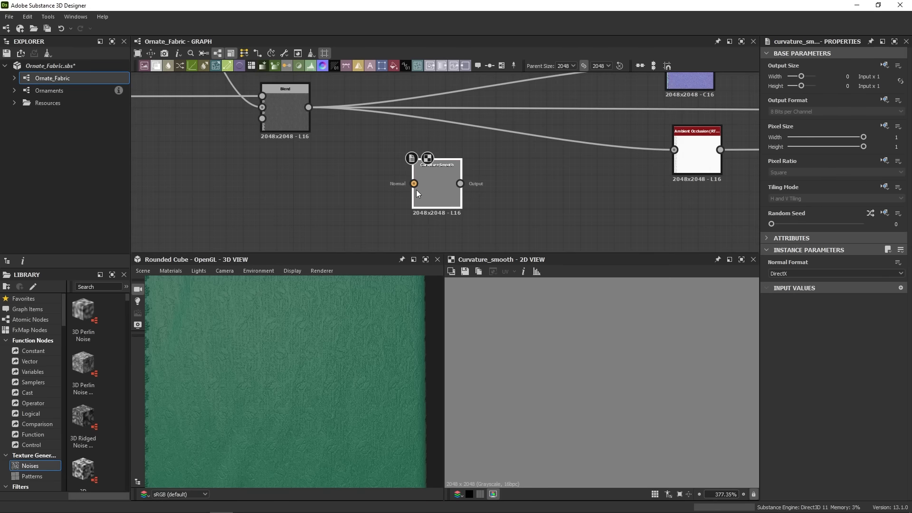
{"action": "scroll", "coordinate": [420, 189], "scroll_direction": "down", "scroll_amount": 4}
{"action": "left_click_drag", "start_coordinate": [420, 189], "coordinate": [618, 170]}
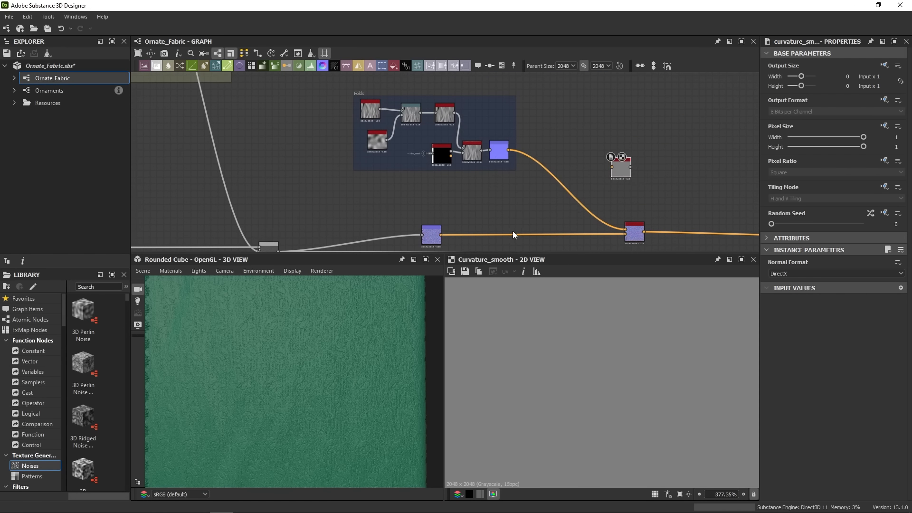
Connect the height chain's Normal node to the Curvature Smooth node's Normal input and move the curvature node closer to it
{"action": "scroll", "coordinate": [483, 235], "scroll_direction": "up", "scroll_amount": 1}
{"action": "middle_click_drag", "start_coordinate": [482, 235], "coordinate": [456, 191]}
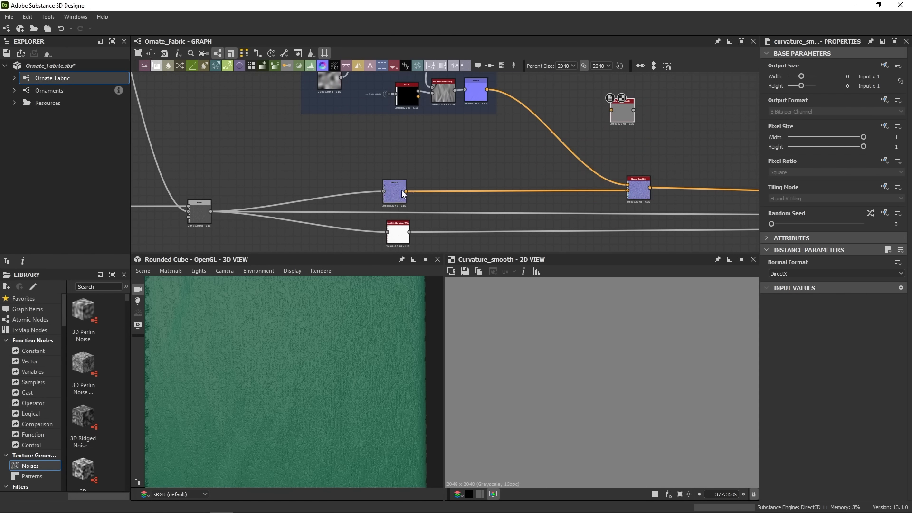
{"action": "left_click_drag", "start_coordinate": [405, 192], "coordinate": [620, 107]}
{"action": "scroll", "coordinate": [627, 375], "scroll_direction": "down", "scroll_amount": 10}
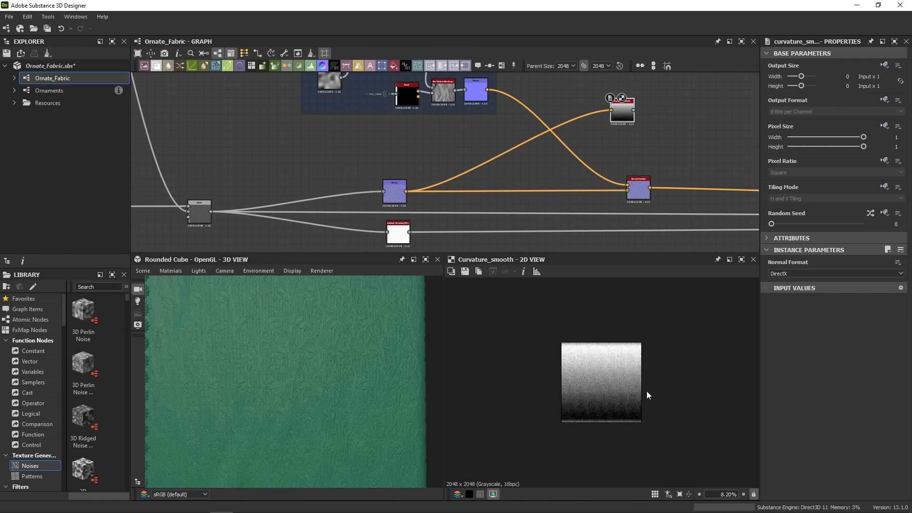
{"action": "scroll", "coordinate": [622, 399], "scroll_direction": "up", "scroll_amount": 4}
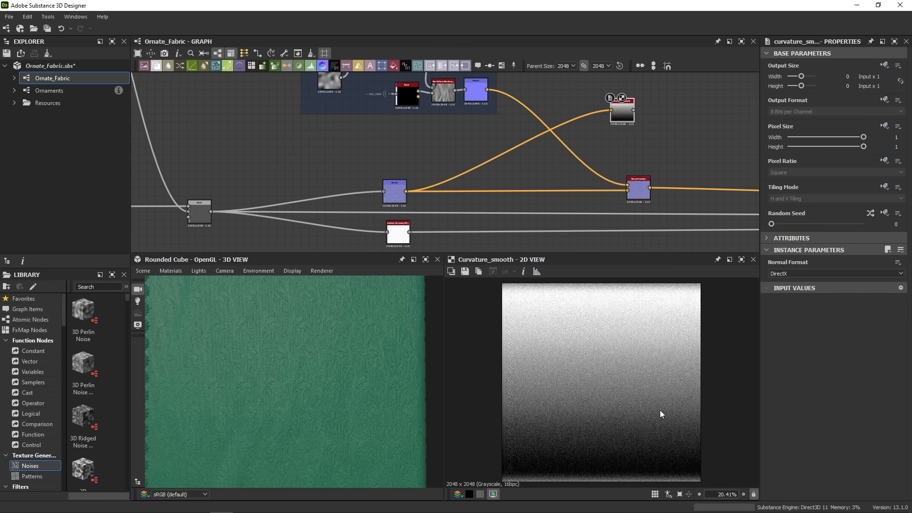
{"action": "left_click_drag", "start_coordinate": [608, 106], "coordinate": [510, 142]}
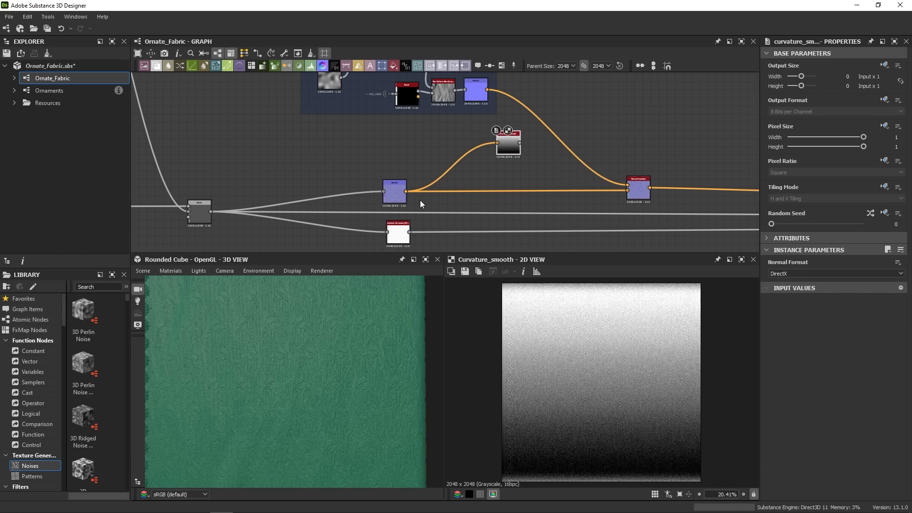
{"action": "middle_click_drag", "start_coordinate": [317, 190], "coordinate": [342, 191]}
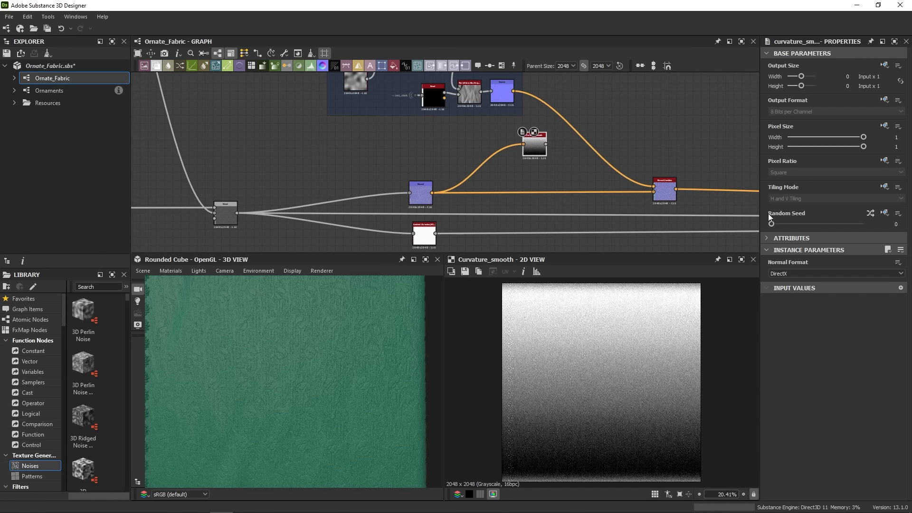
Check the inheritance options for the Curvature Smooth node's Tiling Mode without changing them
{"action": "left_click", "coordinate": [884, 186]}
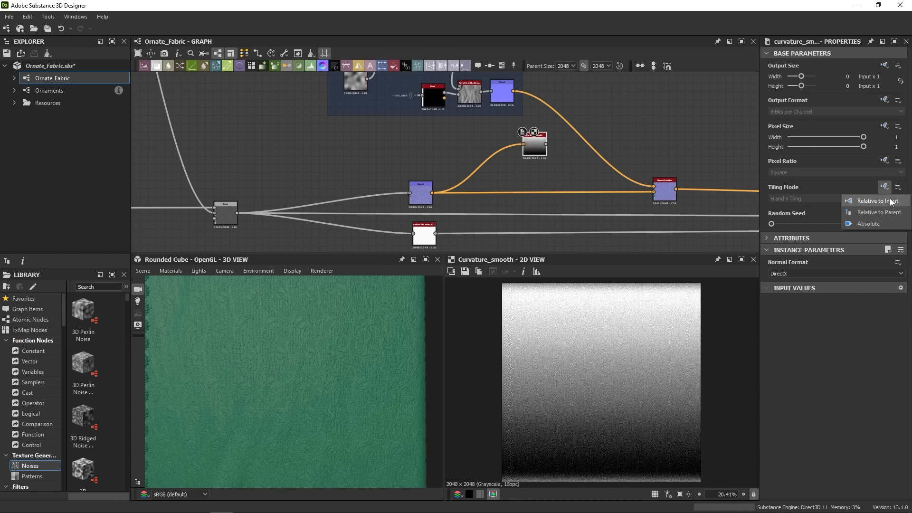
{"action": "left_click", "coordinate": [547, 164]}
{"action": "left_click_drag", "start_coordinate": [455, 143], "coordinate": [469, 189]}
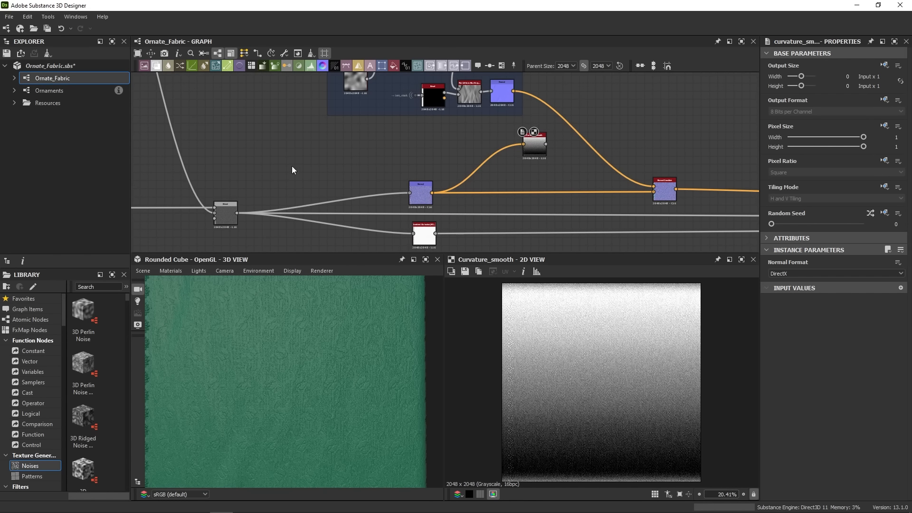
Inspect the height chain's Normal, Curvature Smooth and final Blend nodes, then examine the Blend node's input connections up close
{"action": "left_click", "coordinate": [421, 200]}
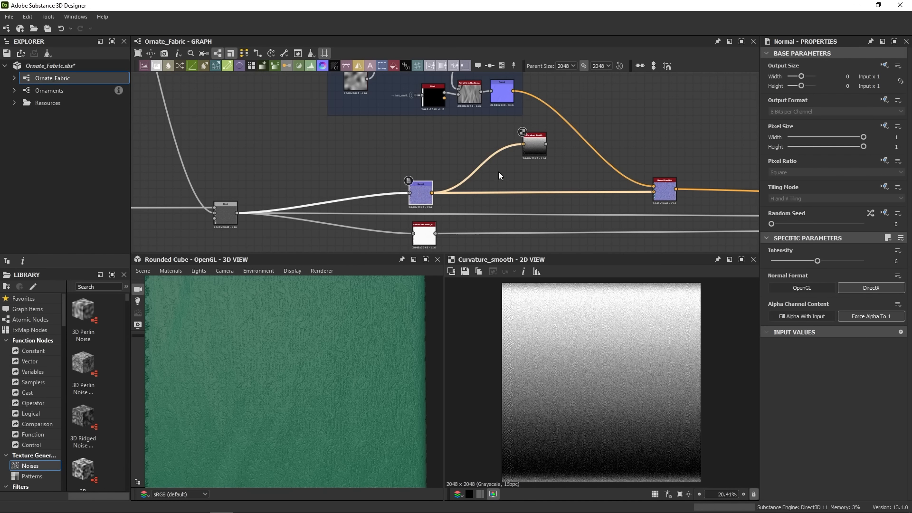
{"action": "left_click", "coordinate": [542, 151]}
{"action": "left_click", "coordinate": [232, 219]}
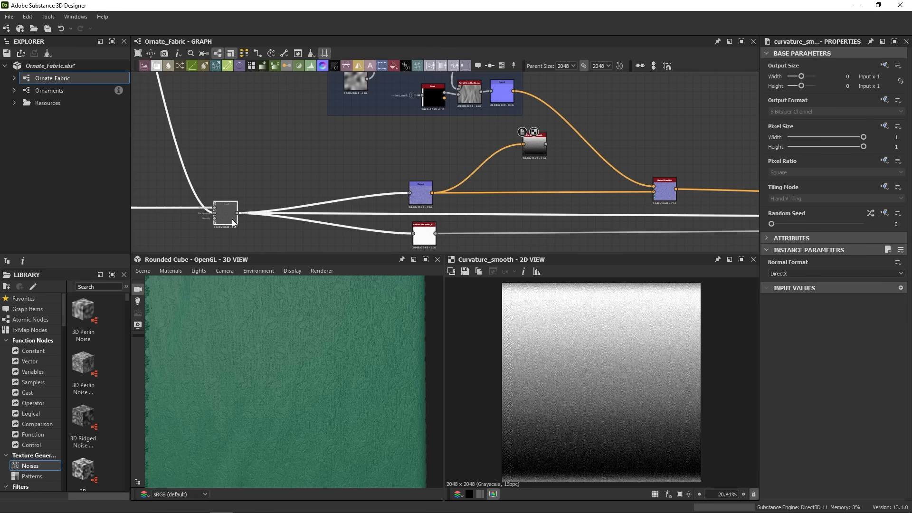
{"action": "scroll", "coordinate": [206, 220], "scroll_direction": "up", "scroll_amount": 5}
{"action": "middle_click_drag", "start_coordinate": [200, 210], "coordinate": [332, 199]}
{"action": "scroll", "coordinate": [273, 215], "scroll_direction": "down", "scroll_amount": 1}
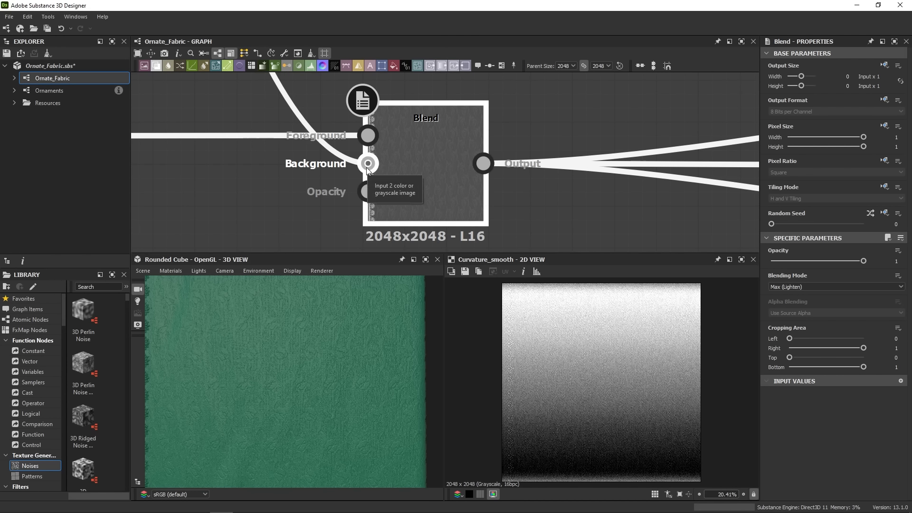
{"action": "scroll", "coordinate": [332, 147], "scroll_direction": "down", "scroll_amount": 5}
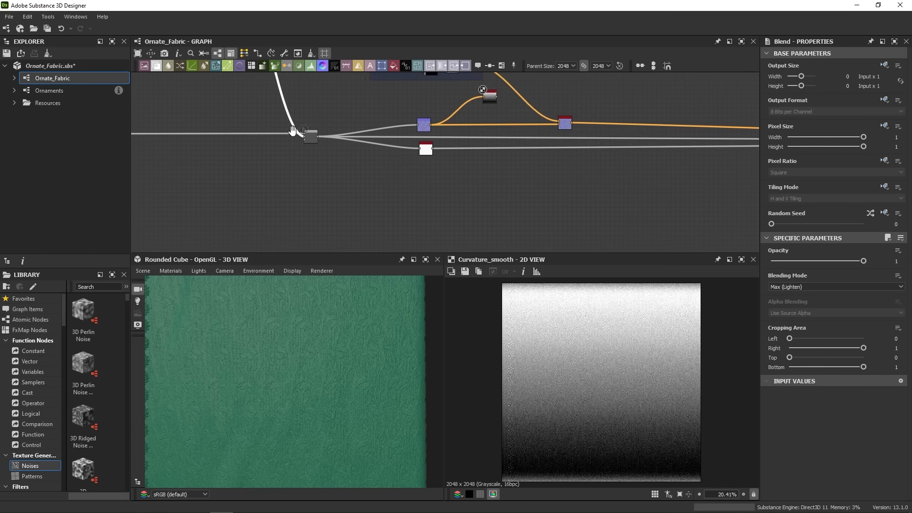
Trace the final height Blend node's Background connection back to its Transformation 2D source and return to the Blend
{"action": "middle_click_drag", "start_coordinate": [293, 131], "coordinate": [361, 221]}
{"action": "middle_click_drag", "start_coordinate": [310, 76], "coordinate": [347, 175]}
{"action": "scroll", "coordinate": [318, 121], "scroll_direction": "up", "scroll_amount": 5}
{"action": "middle_click_drag", "start_coordinate": [340, 80], "coordinate": [353, 145]}
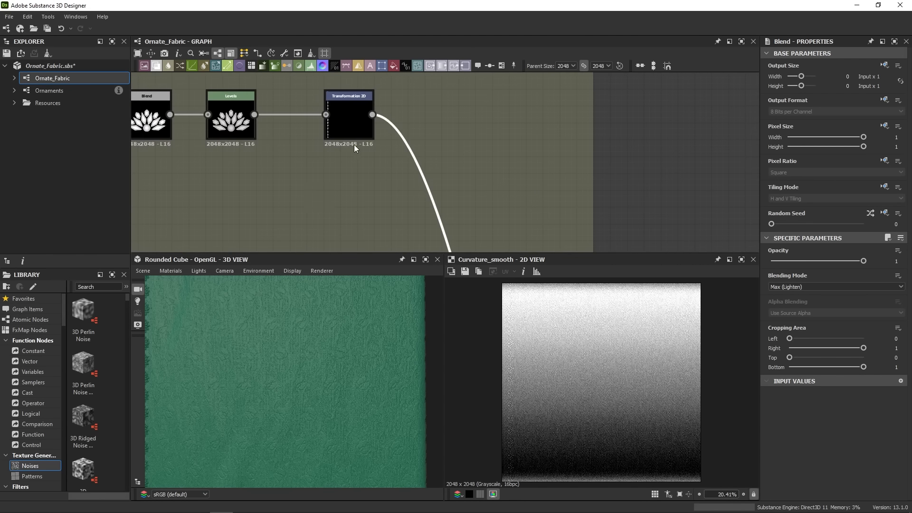
{"action": "scroll", "coordinate": [351, 124], "scroll_direction": "up", "scroll_amount": 5}
{"action": "middle_click_drag", "start_coordinate": [346, 113], "coordinate": [350, 135]}
{"action": "scroll", "coordinate": [340, 155], "scroll_direction": "down", "scroll_amount": 5}
{"action": "middle_click_drag", "start_coordinate": [422, 243], "coordinate": [370, 88]}
{"action": "middle_click_drag", "start_coordinate": [418, 237], "coordinate": [374, 90]}
{"action": "middle_click_drag", "start_coordinate": [432, 209], "coordinate": [375, 107]}
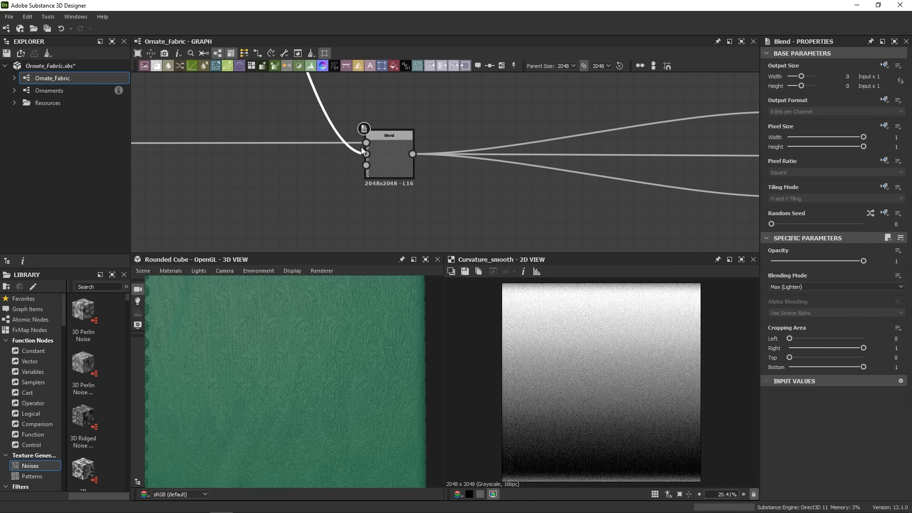
Swap the Foreground and Background connections of the final height Blend node
{"action": "middle_click_drag", "start_coordinate": [380, 159], "coordinate": [234, 169]}
{"action": "middle_click_drag", "start_coordinate": [565, 147], "coordinate": [349, 254]}
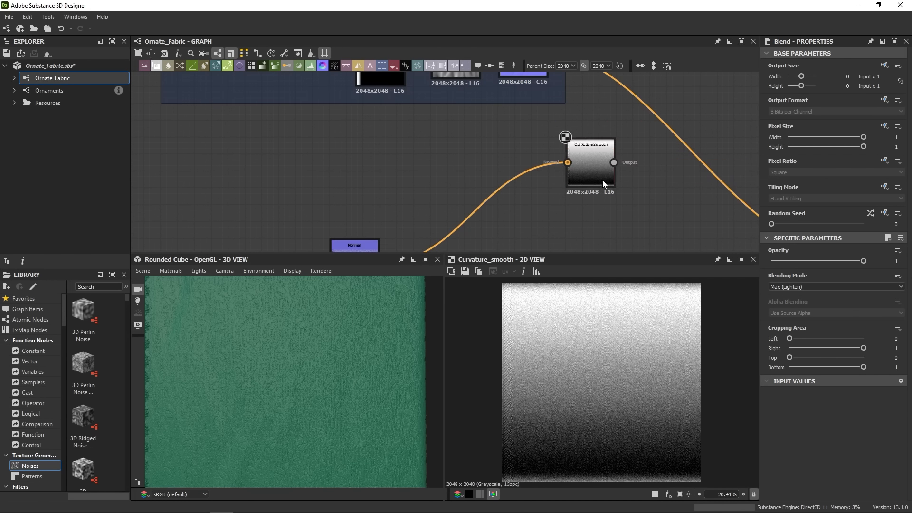
{"action": "scroll", "coordinate": [634, 175], "scroll_direction": "down", "scroll_amount": 2}
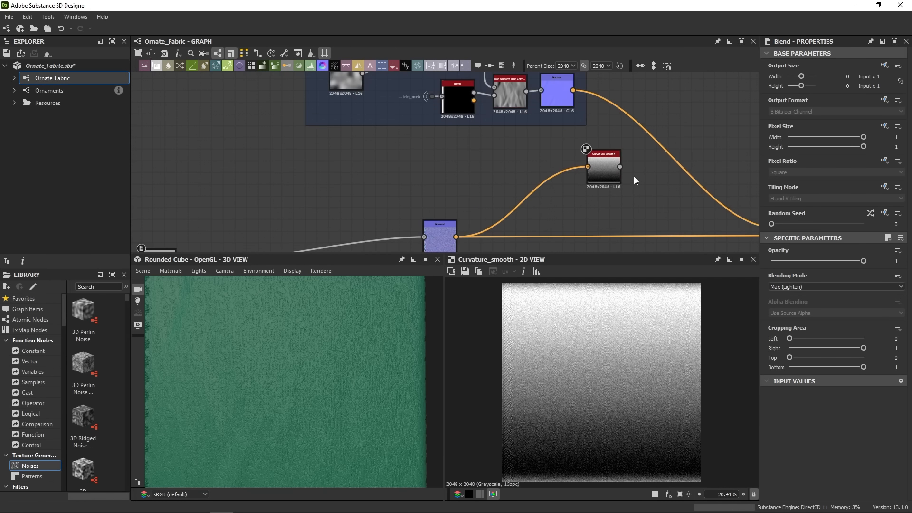
{"action": "scroll", "coordinate": [634, 176], "scroll_direction": "down", "scroll_amount": 3}
{"action": "middle_click_drag", "start_coordinate": [633, 176], "coordinate": [584, 169]}
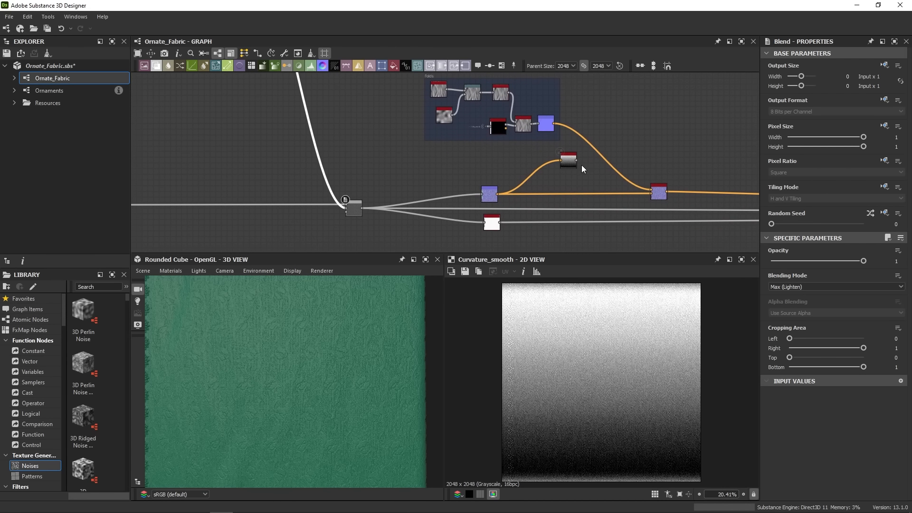
{"action": "key", "text": "f"}
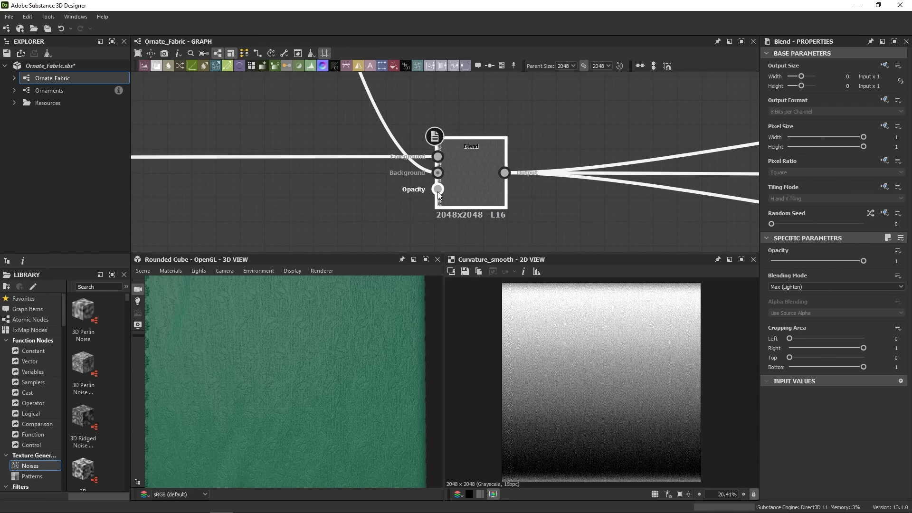
{"action": "left_click_drag", "start_coordinate": [407, 119], "coordinate": [399, 189]}
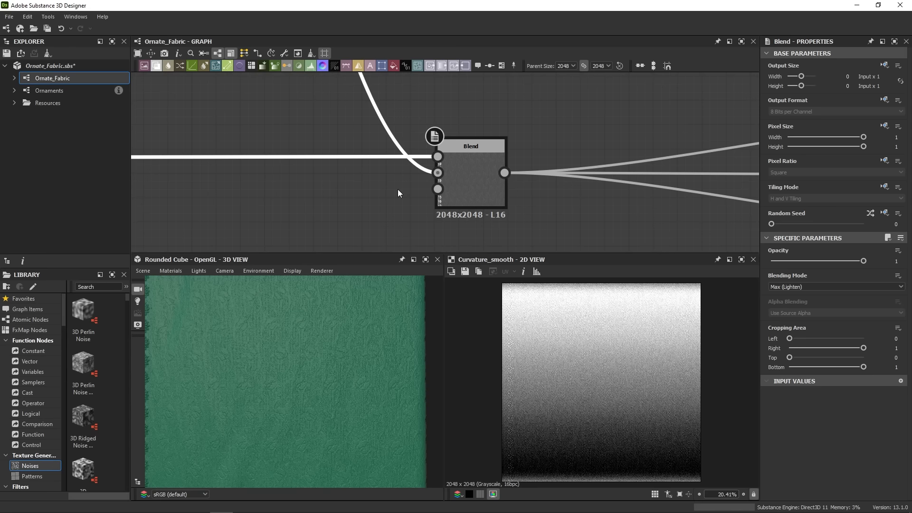
{"action": "key", "text": "x"}
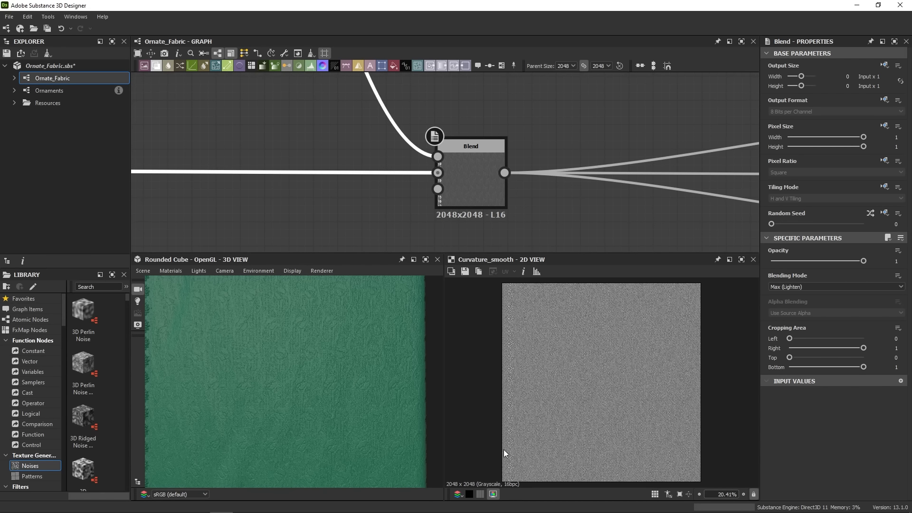
Swap the final height Blend node's two input connections back to their original order
{"action": "middle_click_drag", "start_coordinate": [489, 152], "coordinate": [468, 161]}
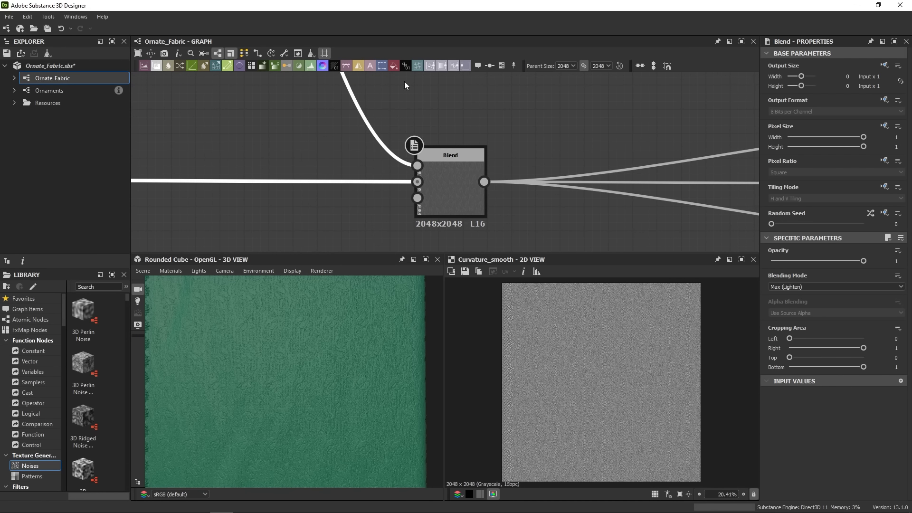
{"action": "left_click", "coordinate": [361, 160]}
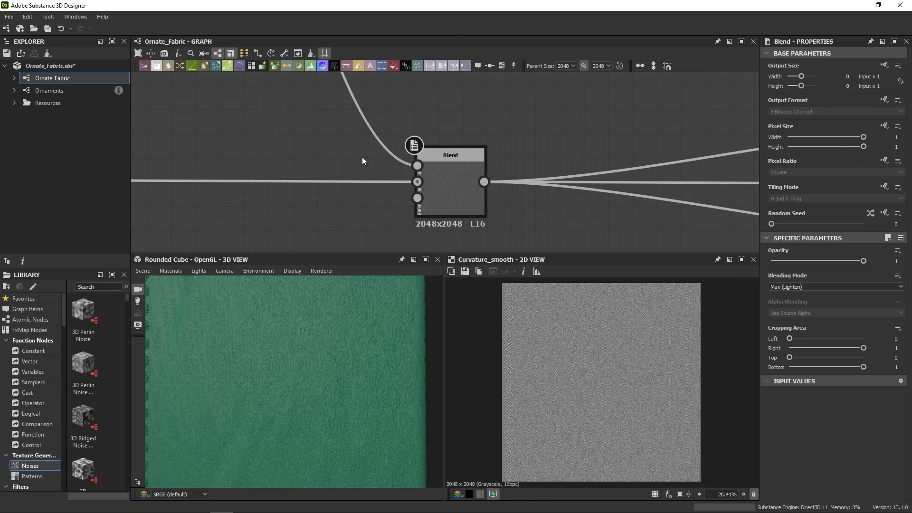
{"action": "scroll", "coordinate": [533, 191], "scroll_direction": "down", "scroll_amount": 1}
{"action": "left_click_drag", "start_coordinate": [417, 184], "coordinate": [403, 110]}
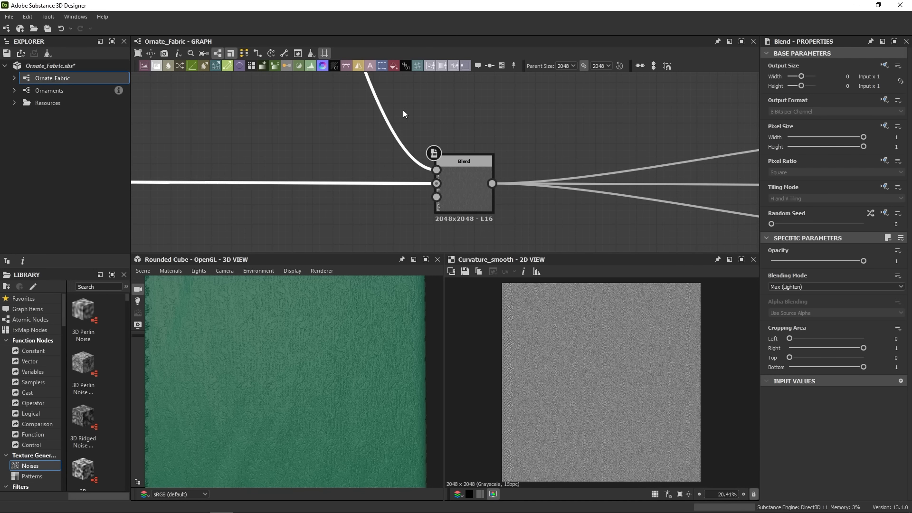
{"action": "key", "text": "x"}
{"action": "scroll", "coordinate": [522, 185], "scroll_direction": "down", "scroll_amount": 1}
{"action": "middle_click_drag", "start_coordinate": [522, 186], "coordinate": [318, 187]}
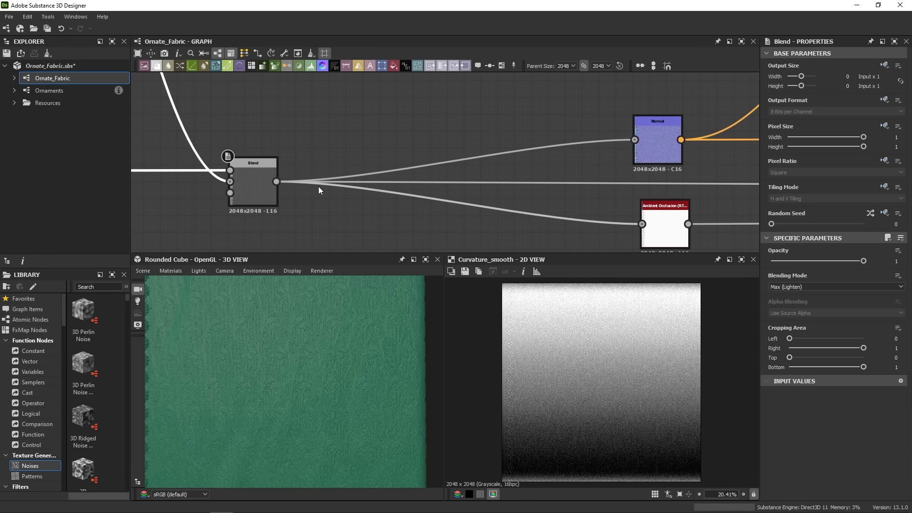
Try setting the final height Blend node's Tiling Mode inheritance to Absolute
{"action": "left_click", "coordinate": [662, 143]}
{"action": "left_click", "coordinate": [235, 190]}
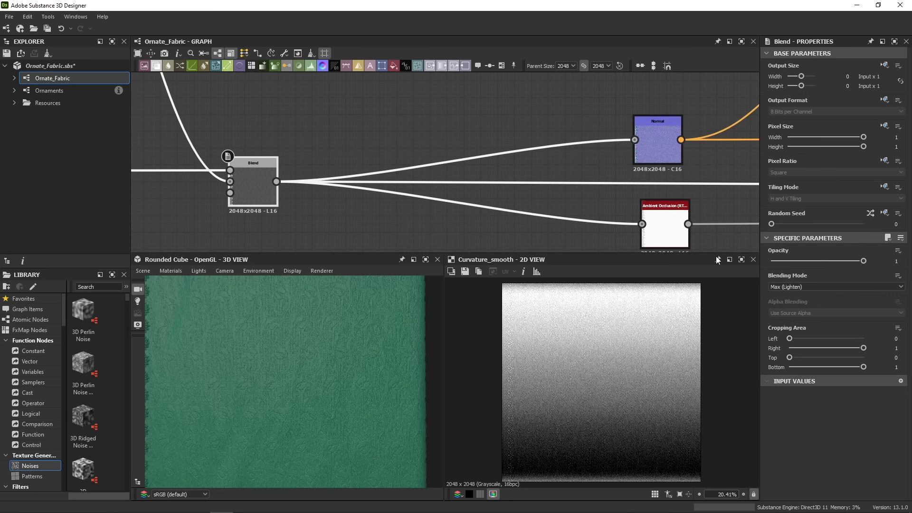
{"action": "left_click", "coordinate": [884, 186]}
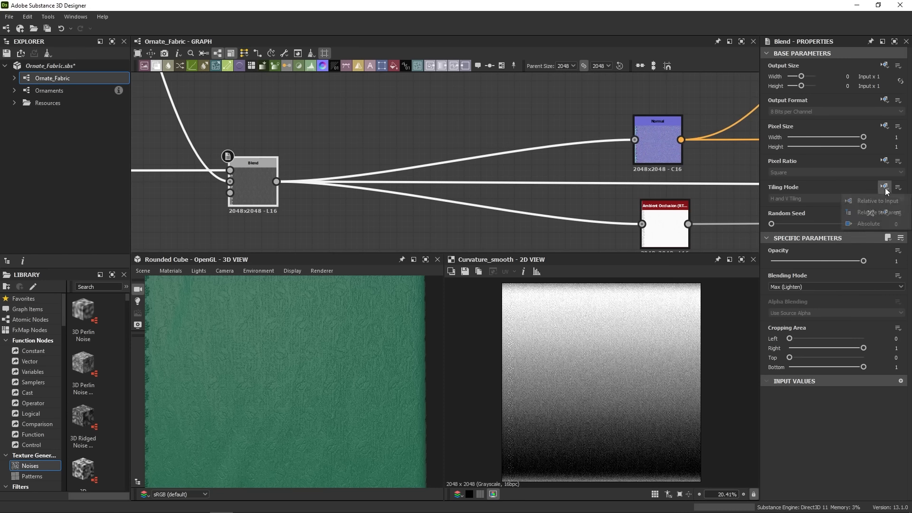
{"action": "left_click", "coordinate": [870, 224]}
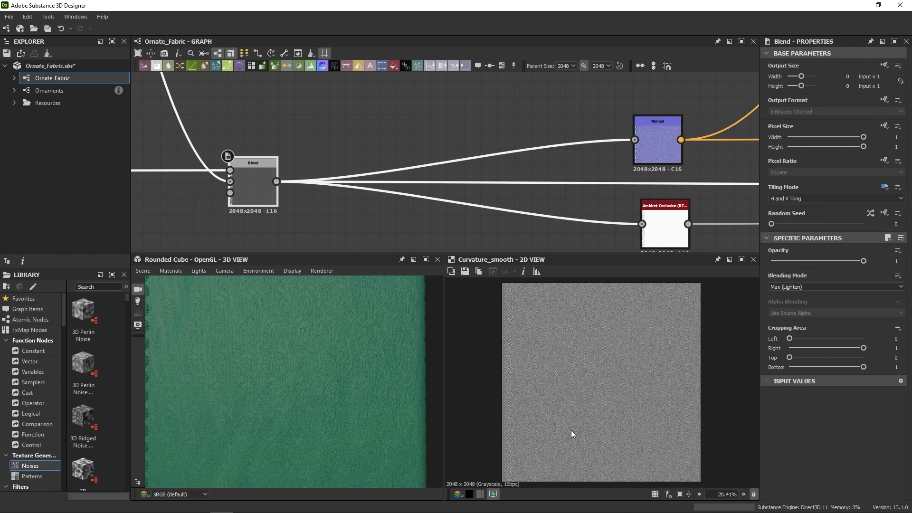
Undo the Blend node's Tiling Mode change and its last input swap
{"action": "key", "text": "ctrl+z"}
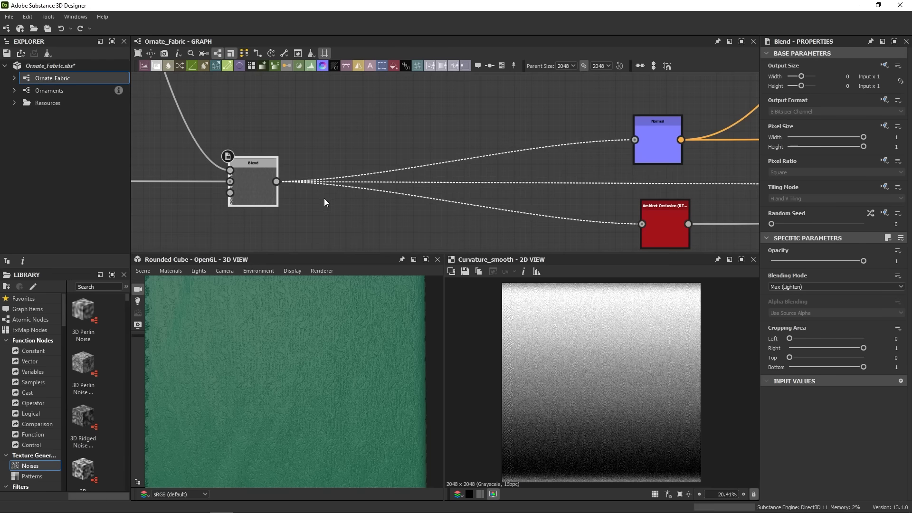
{"action": "middle_click_drag", "start_coordinate": [617, 164], "coordinate": [344, 205]}
{"action": "scroll", "coordinate": [373, 187], "scroll_direction": "down", "scroll_amount": 3}
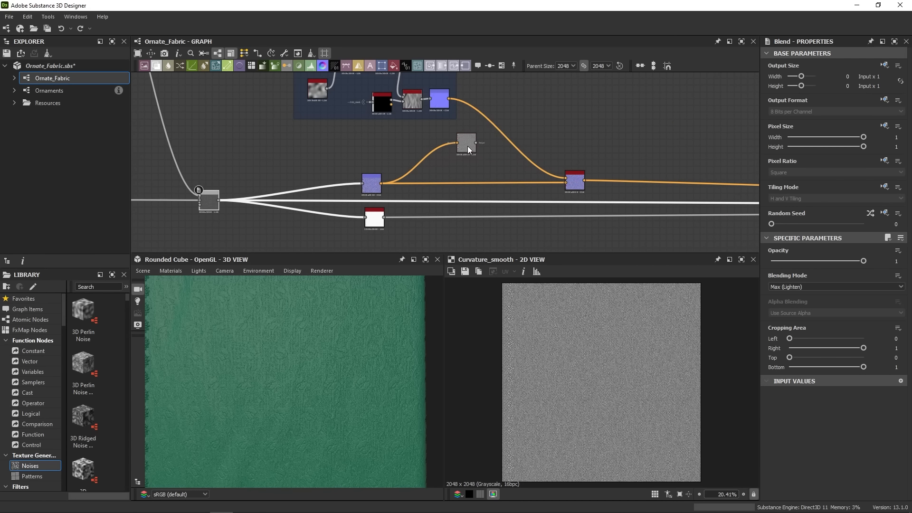
Display the Curvature Smooth node in the 2D view and examine its lace border and fabric weave up close
{"action": "left_click", "coordinate": [467, 147]}
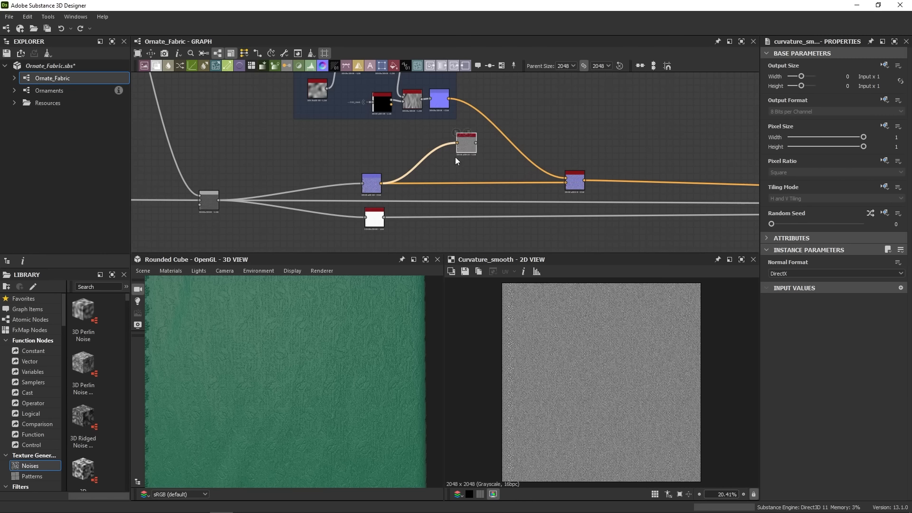
{"action": "scroll", "coordinate": [529, 380], "scroll_direction": "up", "scroll_amount": 10}
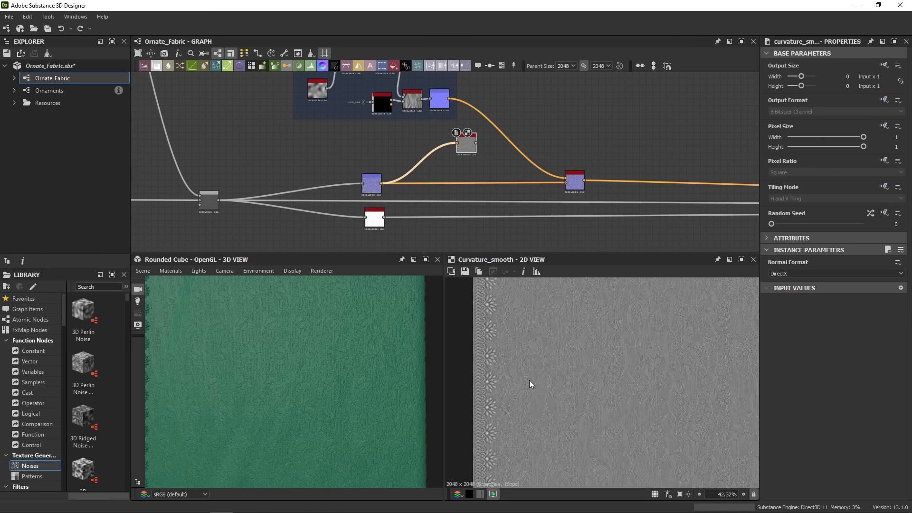
{"action": "scroll", "coordinate": [557, 404], "scroll_direction": "up", "scroll_amount": 5}
{"action": "middle_click_drag", "start_coordinate": [535, 404], "coordinate": [615, 272]}
{"action": "middle_click_drag", "start_coordinate": [601, 376], "coordinate": [632, 510]}
{"action": "scroll", "coordinate": [632, 460], "scroll_direction": "down", "scroll_amount": 2}
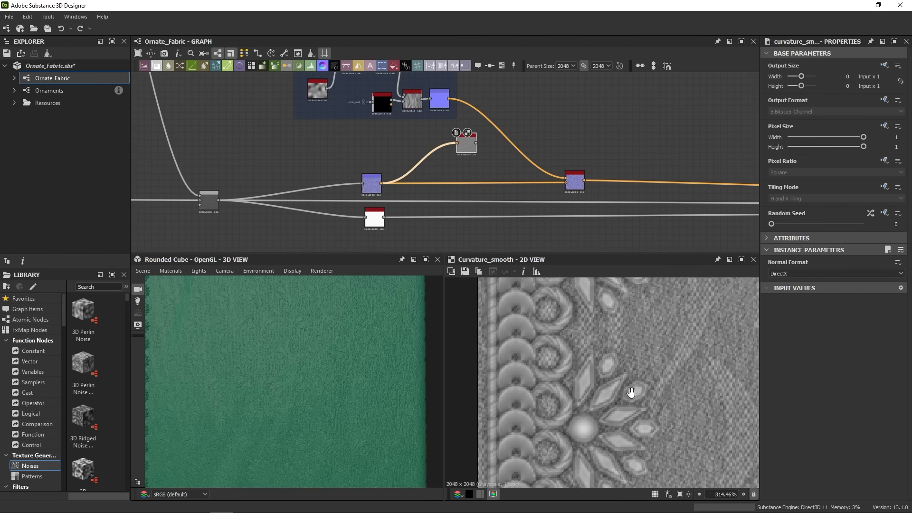
{"action": "middle_click_drag", "start_coordinate": [630, 393], "coordinate": [579, 480]}
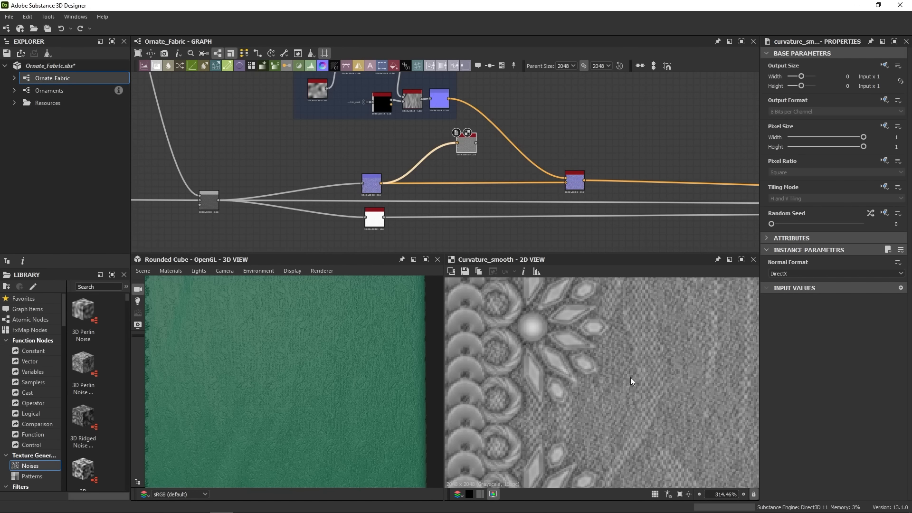
{"action": "middle_click_drag", "start_coordinate": [631, 382], "coordinate": [622, 455]}
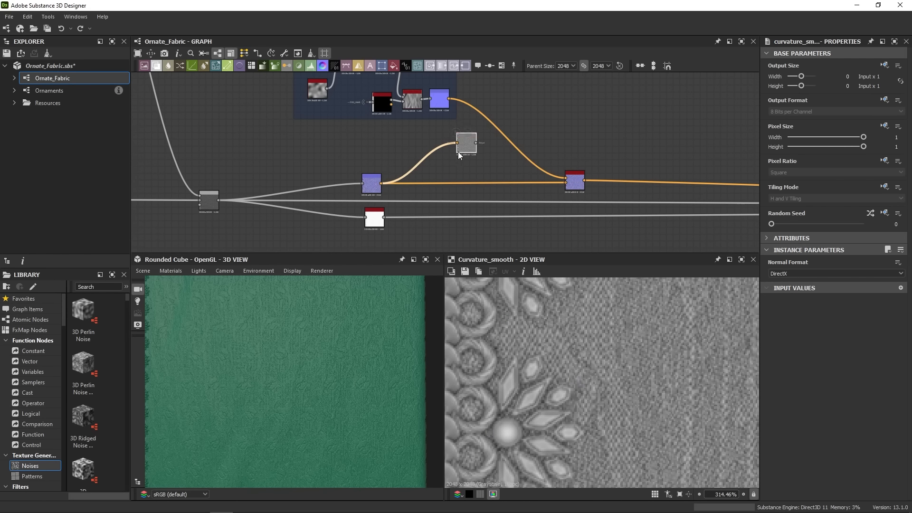
Move the Curvature Smooth node along the graph into the empty space before the green Uniform Color node
{"action": "left_click_drag", "start_coordinate": [466, 144], "coordinate": [618, 128]}
{"action": "middle_click_drag", "start_coordinate": [618, 128], "coordinate": [383, 159]}
{"action": "scroll", "coordinate": [437, 158], "scroll_direction": "up", "scroll_amount": 3}
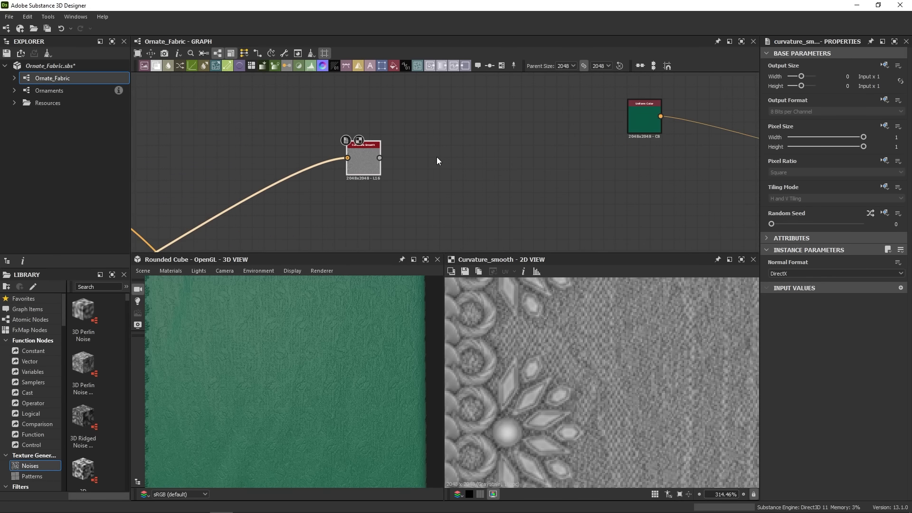
Add a Gradient Map node beside the Curvature Smooth node and connect the curvature output to its input
{"action": "key", "text": "space"}
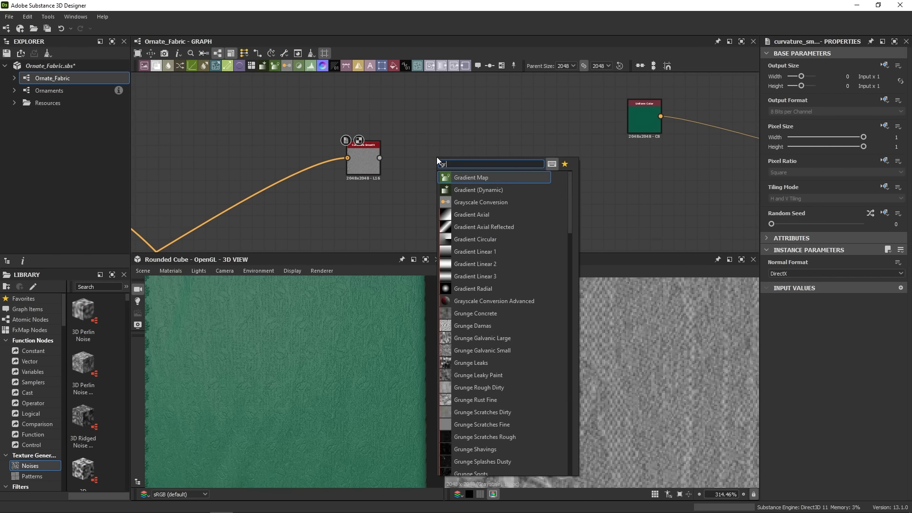
{"action": "type", "text": "grad"}
{"action": "left_click", "coordinate": [462, 178]}
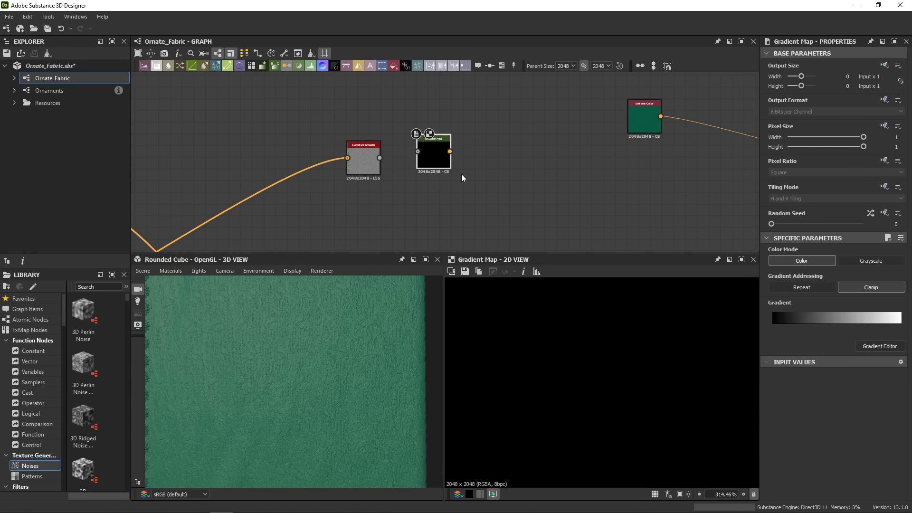
{"action": "scroll", "coordinate": [432, 160], "scroll_direction": "up", "scroll_amount": 3}
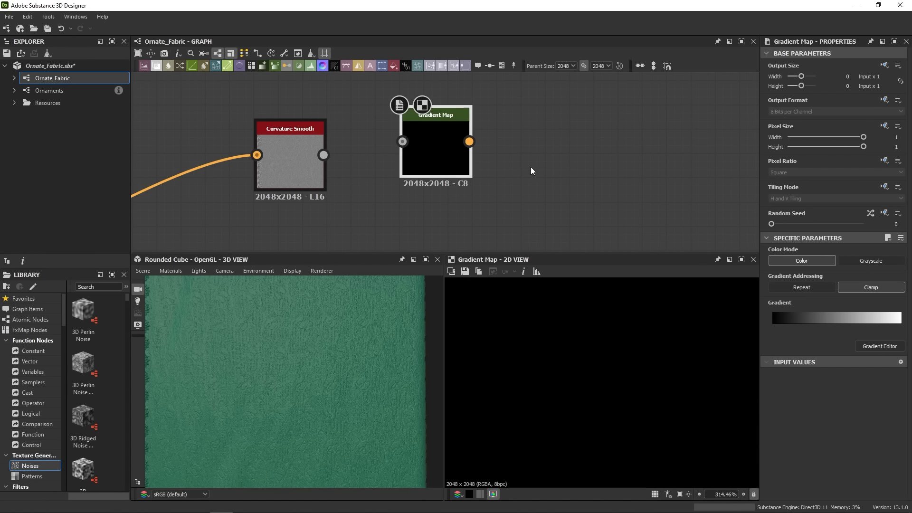
{"action": "left_click_drag", "start_coordinate": [324, 155], "coordinate": [404, 153]}
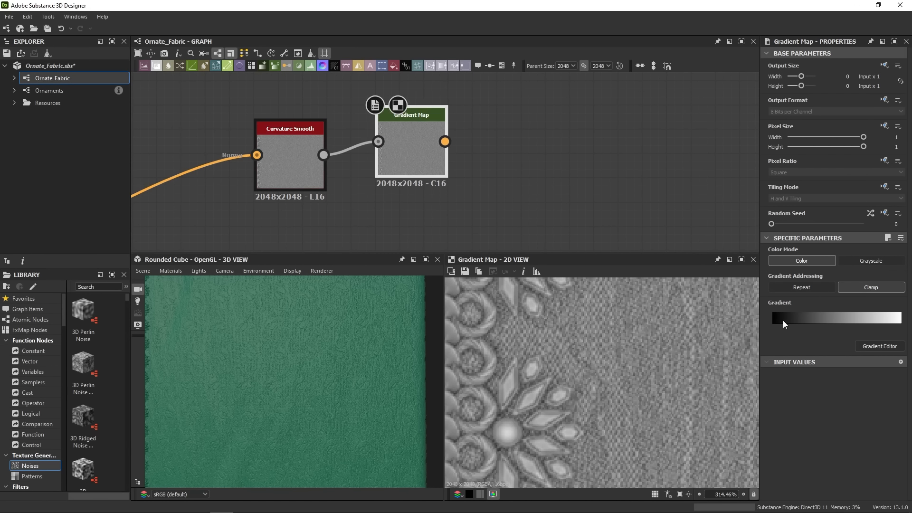
Edit the Gradient Map's gradient with a black key at position 0 and the white key at 0.692
{"action": "left_click", "coordinate": [884, 347]}
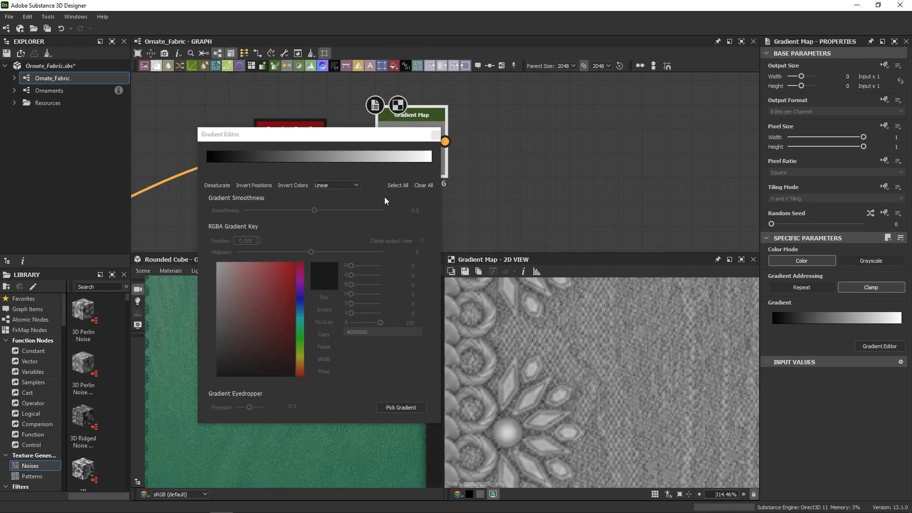
{"action": "left_click_drag", "start_coordinate": [332, 141], "coordinate": [312, 159]}
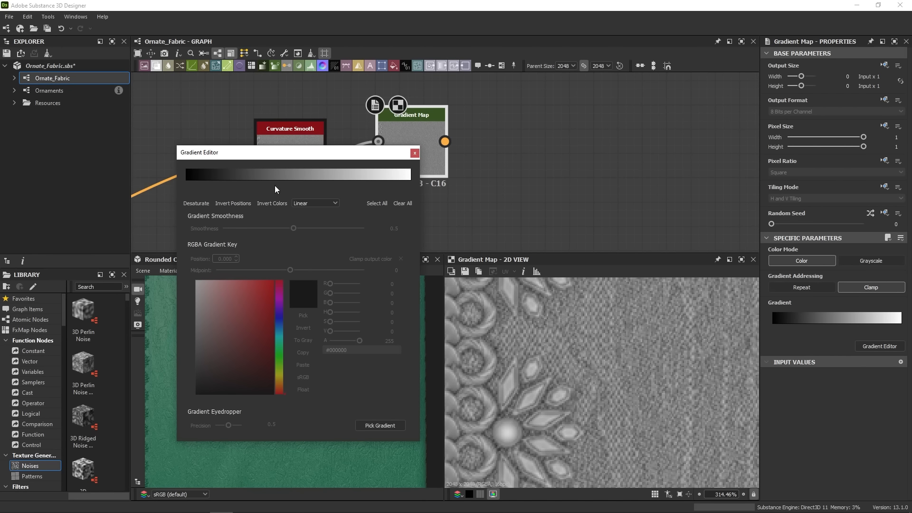
{"action": "left_click", "coordinate": [189, 179]}
{"action": "left_click", "coordinate": [186, 181]}
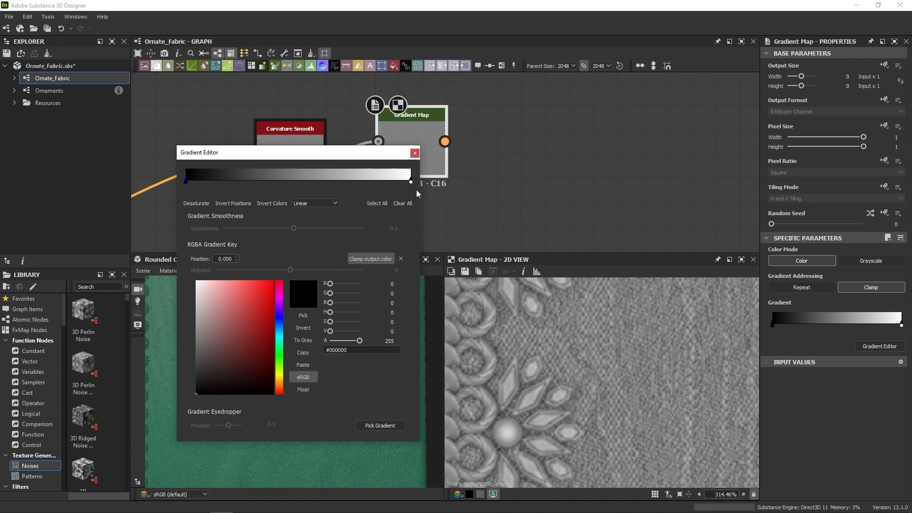
{"action": "left_click_drag", "start_coordinate": [411, 181], "coordinate": [342, 181]}
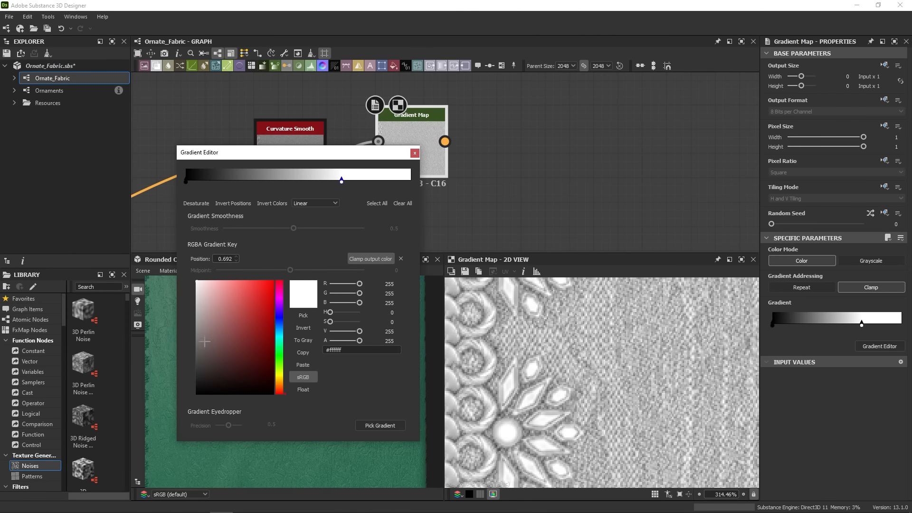
Recolor the gradient's 0.692 key red, and move the black key to 0.122 with the blue color #0979bc
{"action": "left_click", "coordinate": [231, 317]}
{"action": "left_click_drag", "start_coordinate": [231, 317], "coordinate": [244, 289]}
{"action": "left_click_drag", "start_coordinate": [186, 182], "coordinate": [213, 181]}
{"action": "left_click", "coordinate": [279, 331]}
{"action": "mouse_move", "coordinate": [247, 308]}
{"action": "left_mouse_down"}
{"action": "mouse_move", "coordinate": [248, 330]}
{"action": "mouse_move", "coordinate": [224, 350]}
{"action": "mouse_move", "coordinate": [244, 304]}
{"action": "mouse_move", "coordinate": [270, 310]}
{"action": "left_mouse_up"}
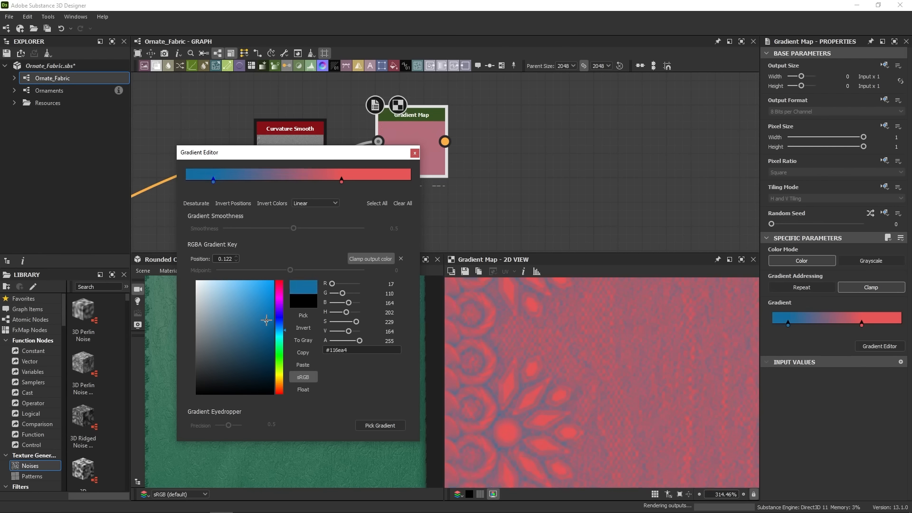
Add a gradient key at position 0.468 and color it dark navy blue
{"action": "left_click", "coordinate": [291, 182]}
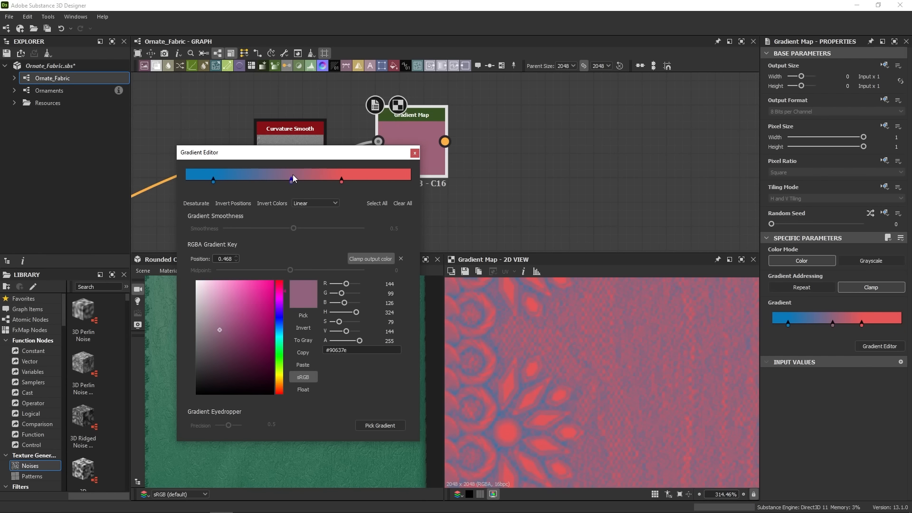
{"action": "left_click", "coordinate": [279, 320]}
{"action": "left_click", "coordinate": [225, 286]}
{"action": "mouse_move", "coordinate": [225, 286]}
{"action": "left_mouse_down"}
{"action": "mouse_move", "coordinate": [264, 348]}
{"action": "mouse_move", "coordinate": [278, 349]}
{"action": "left_mouse_up"}
Select all gradient keys and invert both their colors and their positions
{"action": "left_click", "coordinate": [376, 204]}
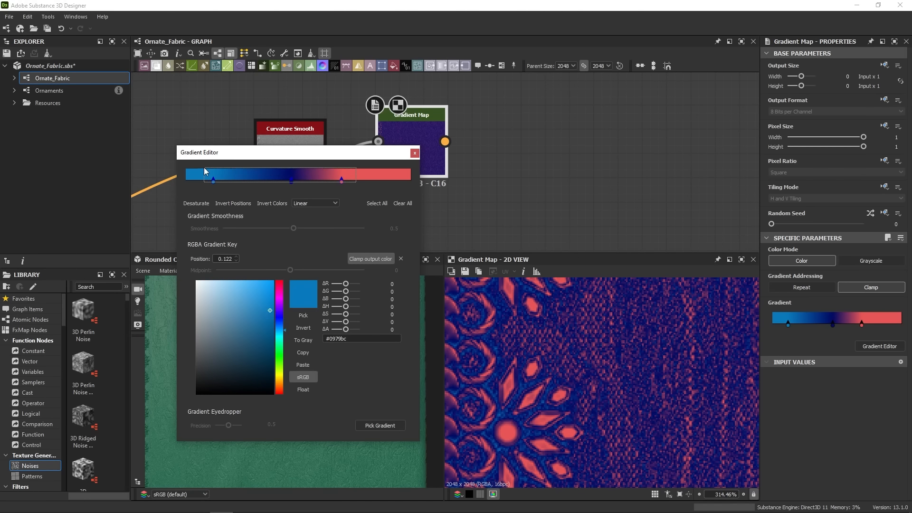
{"action": "left_click", "coordinate": [266, 203]}
{"action": "left_click", "coordinate": [249, 202]}
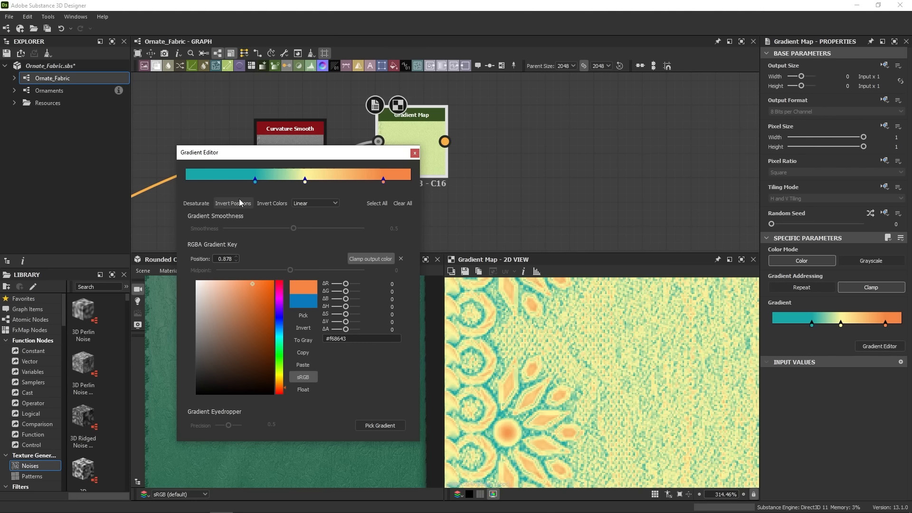
Try No Interpolation with the gradient keys shifted toward lower positions, and undo the changes back to Linear interpolation
{"action": "left_click", "coordinate": [310, 203]}
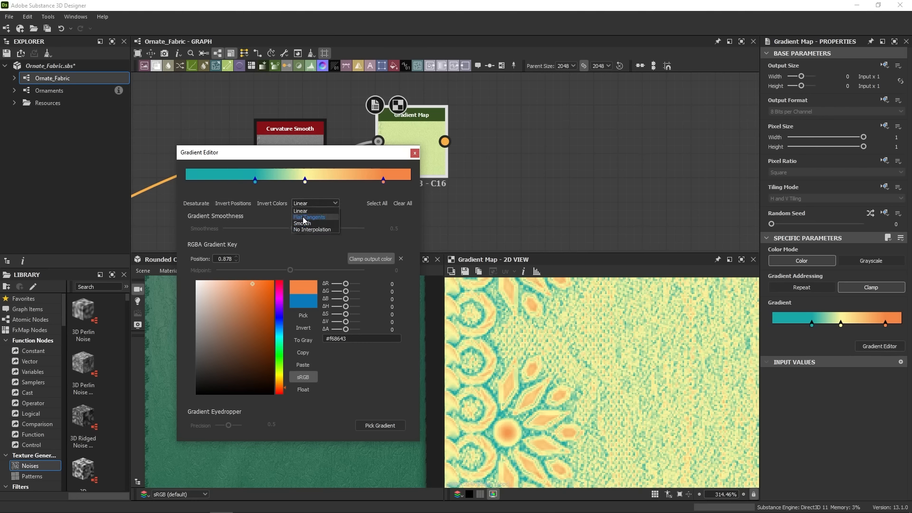
{"action": "left_click", "coordinate": [332, 229]}
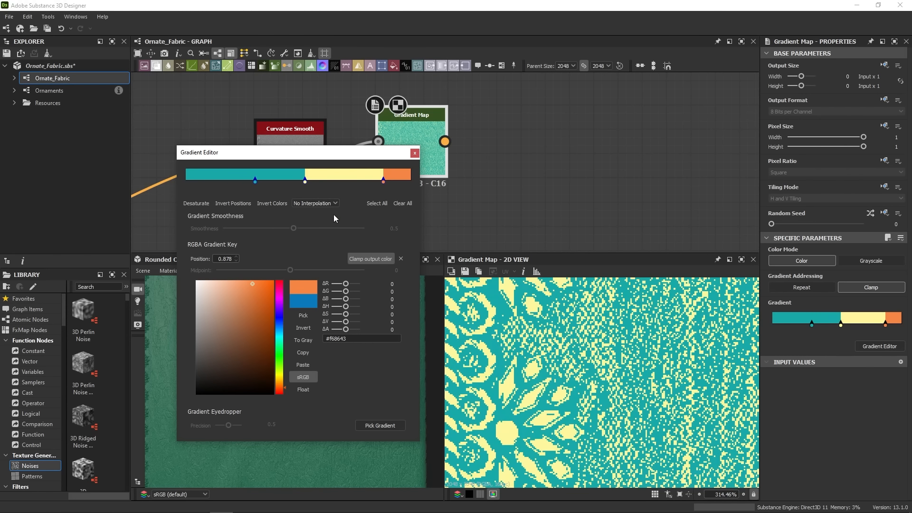
{"action": "left_click_drag", "start_coordinate": [306, 181], "coordinate": [285, 189]}
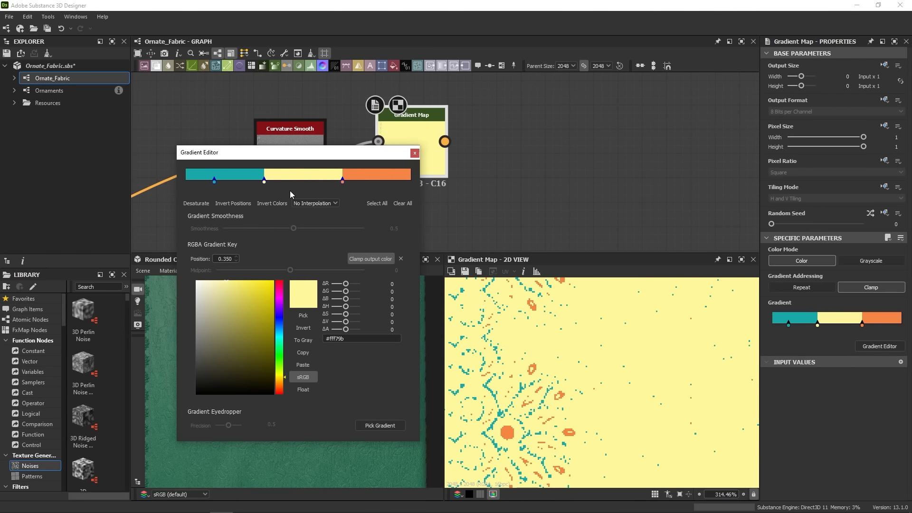
{"action": "key", "text": "ctrl+z"}
{"action": "key", "text": "ctrl+z"}
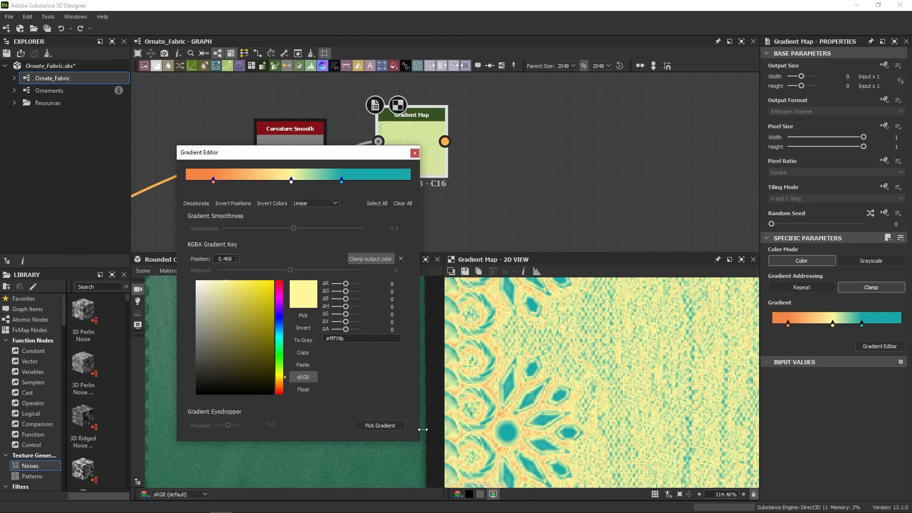
Sample a gradient from the green fabric reference image with the gradient eyedropper at precision 0.5
{"action": "left_click", "coordinate": [397, 428]}
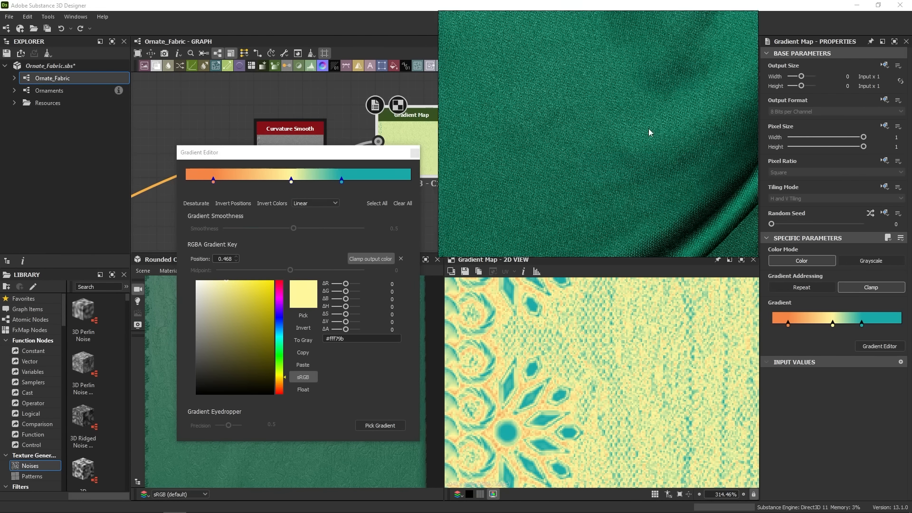
{"action": "right_click_drag", "start_coordinate": [649, 129], "coordinate": [647, 123]}
{"action": "left_click", "coordinate": [390, 425]}
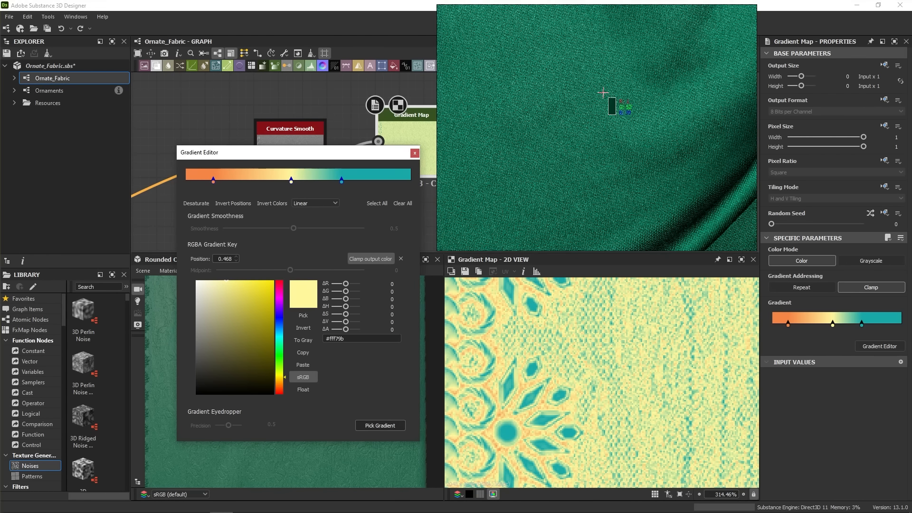
{"action": "left_click_drag", "start_coordinate": [604, 92], "coordinate": [605, 138]}
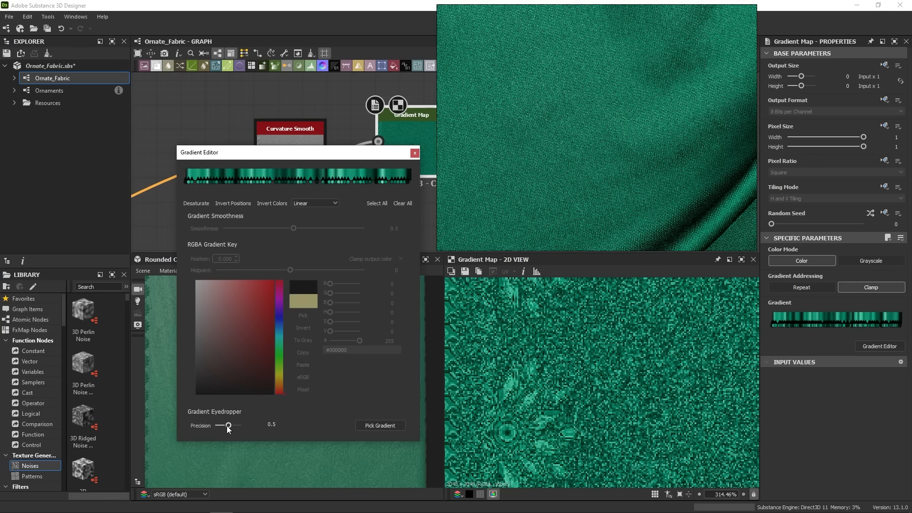
Lower the gradient eyedropper precision to 0.36 and sample the green fabric reference again with a short stroke
{"action": "mouse_move", "coordinate": [228, 426]}
{"action": "left_mouse_down"}
{"action": "mouse_move", "coordinate": [215, 427]}
{"action": "mouse_move", "coordinate": [246, 429]}
{"action": "mouse_move", "coordinate": [213, 434]}
{"action": "mouse_move", "coordinate": [224, 434]}
{"action": "left_mouse_up"}
{"action": "left_click_drag", "start_coordinate": [309, 180], "coordinate": [305, 140]}
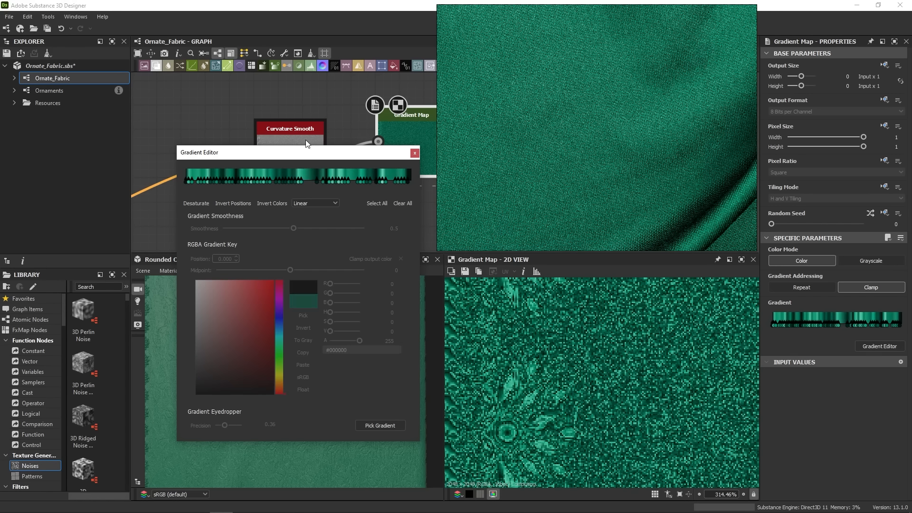
{"action": "left_click_drag", "start_coordinate": [286, 181], "coordinate": [289, 228]}
{"action": "left_click", "coordinate": [387, 423]}
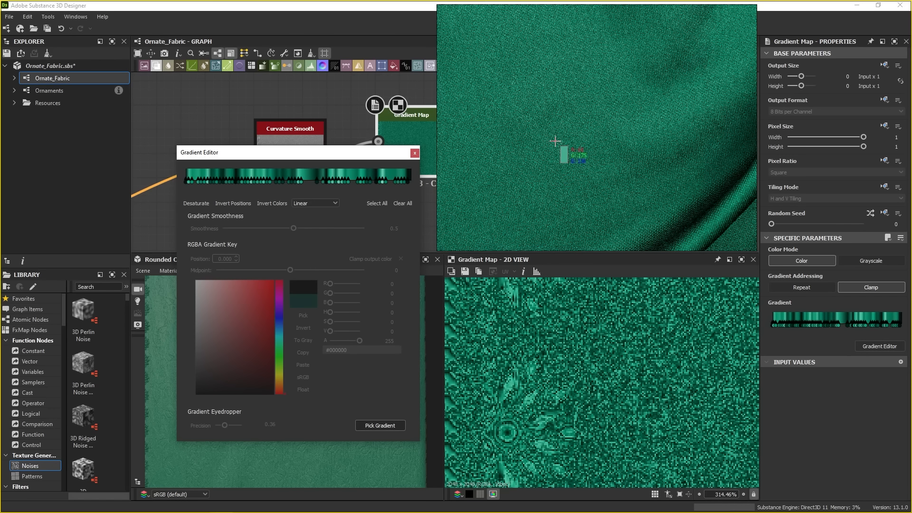
{"action": "left_click_drag", "start_coordinate": [554, 142], "coordinate": [555, 149]}
Set the gradient eyedropper precision to 0.24 and pick a new gradient from the green fabric reference
{"action": "left_click_drag", "start_coordinate": [225, 425], "coordinate": [222, 425]}
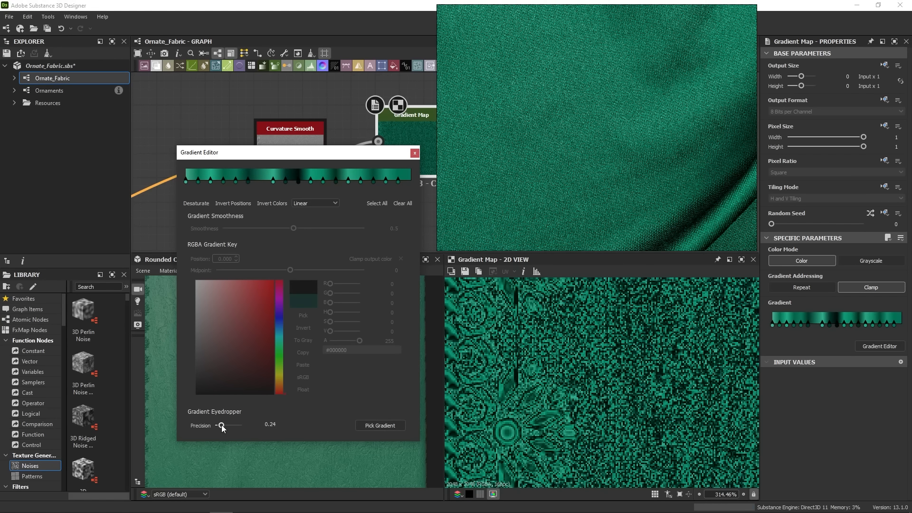
{"action": "left_click", "coordinate": [367, 425]}
{"action": "left_click_drag", "start_coordinate": [568, 144], "coordinate": [575, 151]}
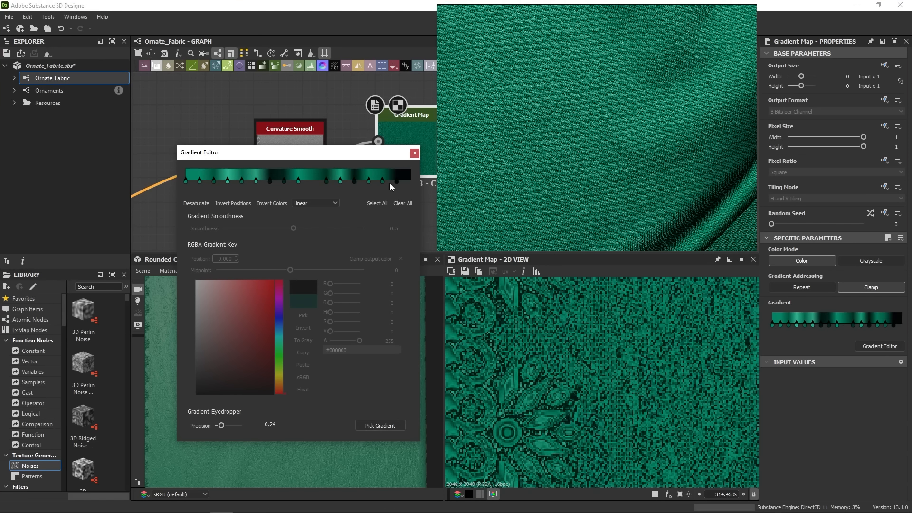
Remove two dark keys from the picked green gradient and invert the positions of all remaining keys
{"action": "mouse_move", "coordinate": [283, 183]}
{"action": "left_mouse_down"}
{"action": "mouse_move", "coordinate": [287, 150]}
{"action": "mouse_move", "coordinate": [256, 182]}
{"action": "mouse_move", "coordinate": [267, 182]}
{"action": "left_mouse_up"}
{"action": "left_click", "coordinate": [377, 204]}
{"action": "left_click", "coordinate": [233, 204]}
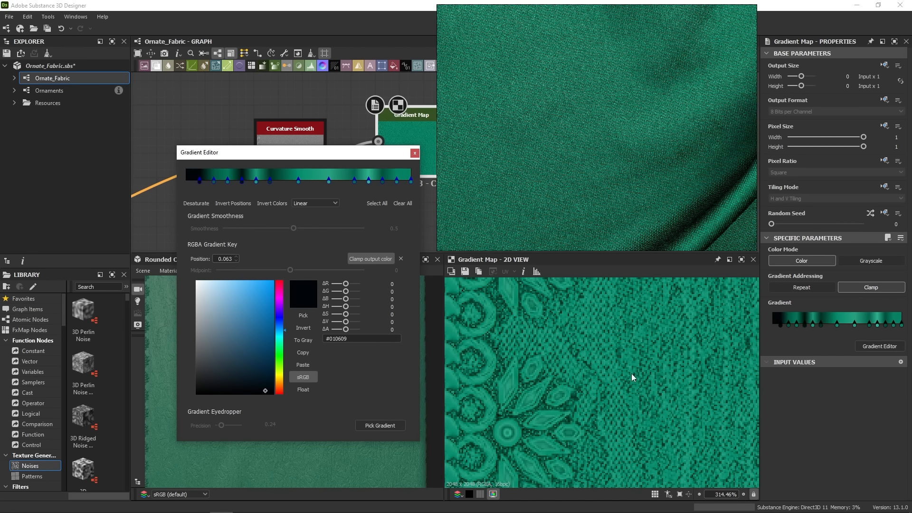
Move a middle green key of the gradient to position 0.593 and close the gradient editor
{"action": "left_click_drag", "start_coordinate": [329, 182], "coordinate": [320, 184]}
{"action": "scroll", "coordinate": [554, 412], "scroll_direction": "down", "scroll_amount": 4}
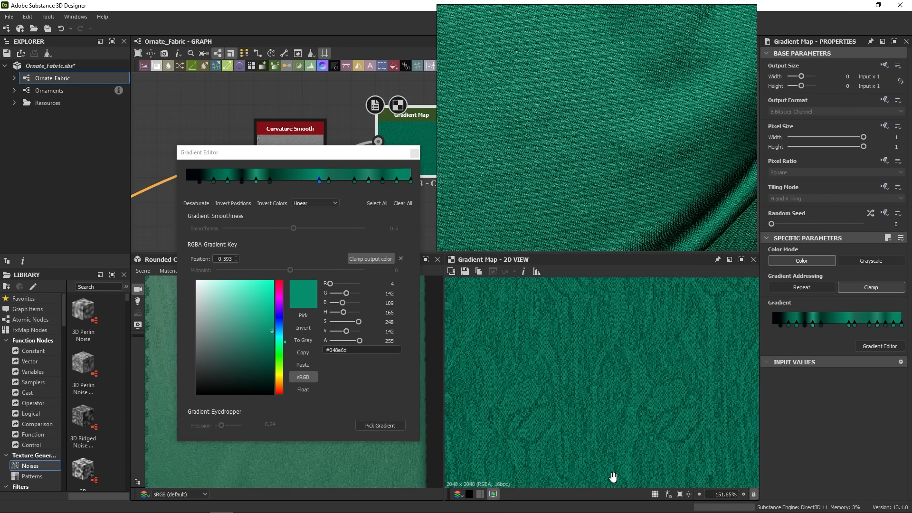
{"action": "left_click", "coordinate": [414, 153]}
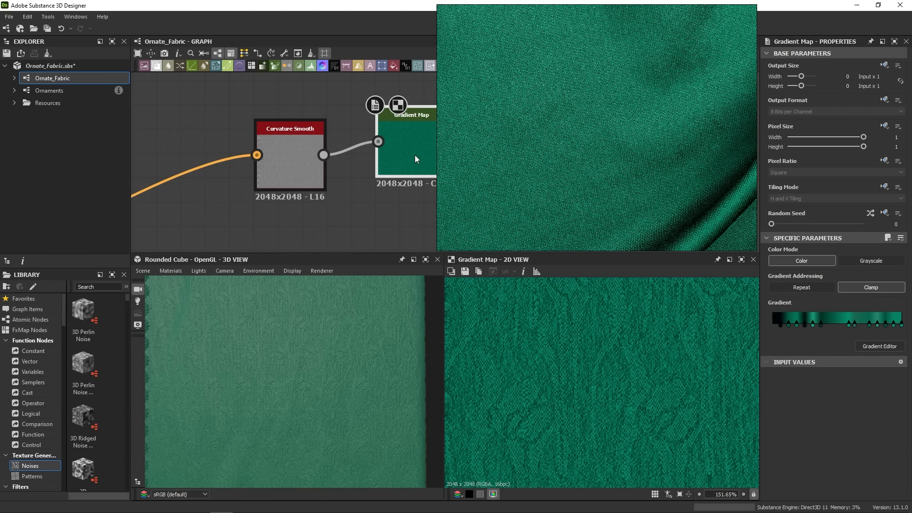
Examine the Gradient Map's lace border and weave colors in the 2D view, and hide the fabric reference image
{"action": "middle_click_drag", "start_coordinate": [415, 155], "coordinate": [361, 162]}
{"action": "scroll", "coordinate": [566, 417], "scroll_direction": "down", "scroll_amount": 5}
{"action": "middle_click_drag", "start_coordinate": [566, 417], "coordinate": [596, 478]}
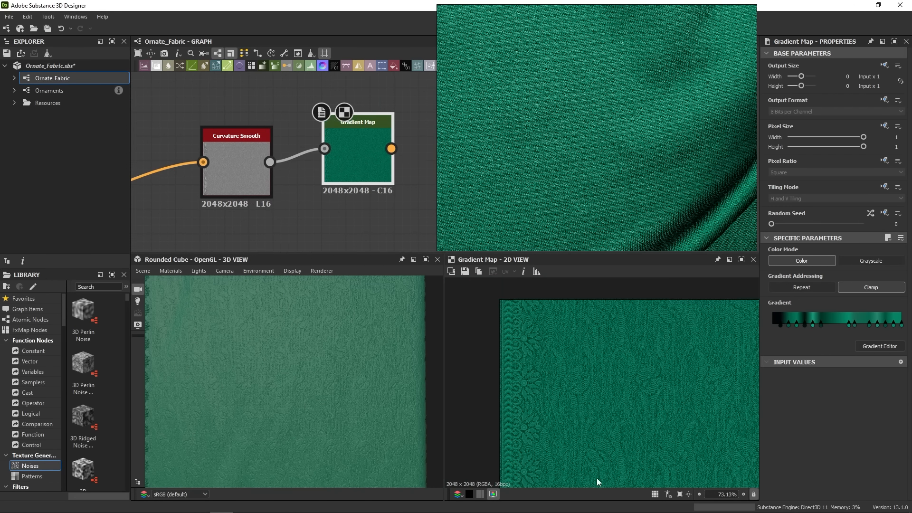
{"action": "scroll", "coordinate": [613, 375], "scroll_direction": "up", "scroll_amount": 6}
{"action": "scroll", "coordinate": [535, 352], "scroll_direction": "up", "scroll_amount": 2}
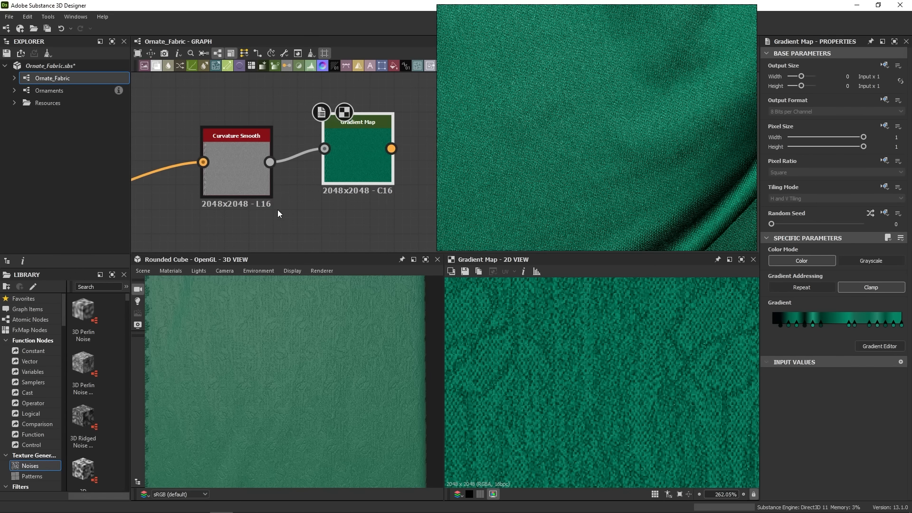
{"action": "left_click", "coordinate": [546, 155]}
{"action": "key", "text": "ctrl+m"}
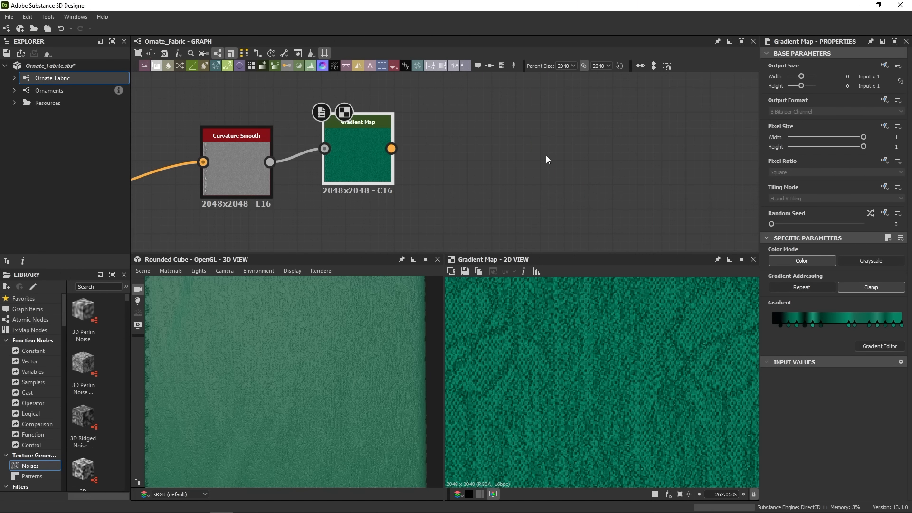
{"action": "scroll", "coordinate": [560, 358], "scroll_direction": "down", "scroll_amount": 5}
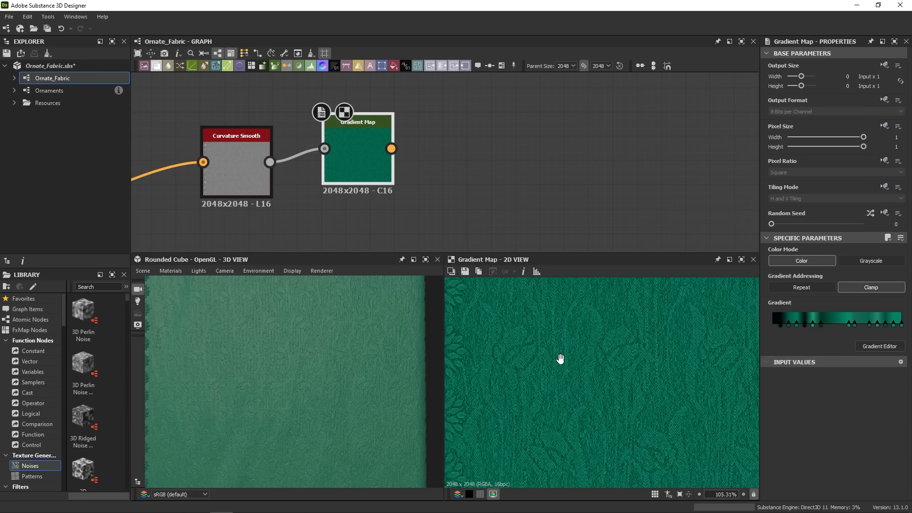
Move the green Uniform Color node beneath the Gradient Map node in the graph
{"action": "scroll", "coordinate": [451, 170], "scroll_direction": "down", "scroll_amount": 3}
{"action": "scroll", "coordinate": [450, 170], "scroll_direction": "down", "scroll_amount": 2}
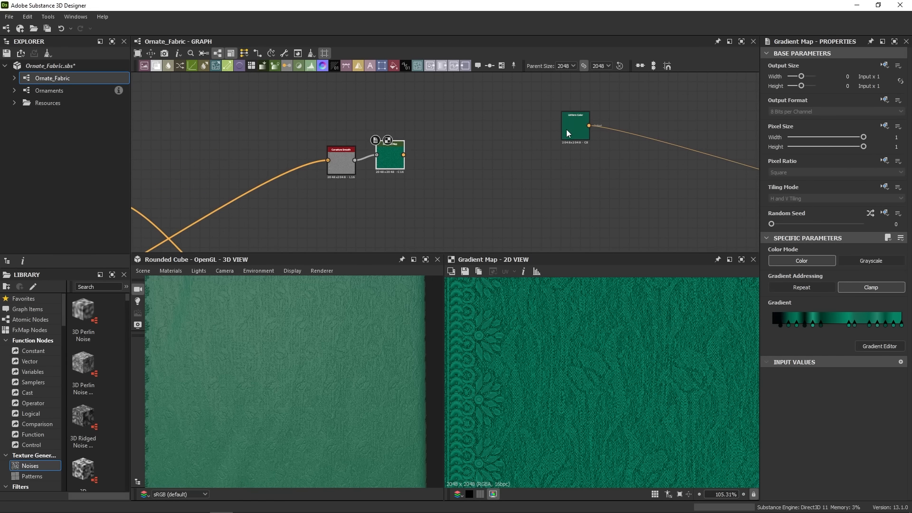
{"action": "left_click_drag", "start_coordinate": [571, 132], "coordinate": [493, 169]}
Add a Blend node with the Uniform Color as background and connect the Gradient Map as its foreground
{"action": "scroll", "coordinate": [634, 441], "scroll_direction": "up", "scroll_amount": 3}
{"action": "left_click", "coordinate": [460, 181]}
{"action": "key", "text": "space"}
{"action": "type", "text": "bl"}
{"action": "key", "text": "Return"}
{"action": "scroll", "coordinate": [401, 198], "scroll_direction": "up", "scroll_amount": 4}
{"action": "left_click_drag", "start_coordinate": [405, 108], "coordinate": [492, 155]}
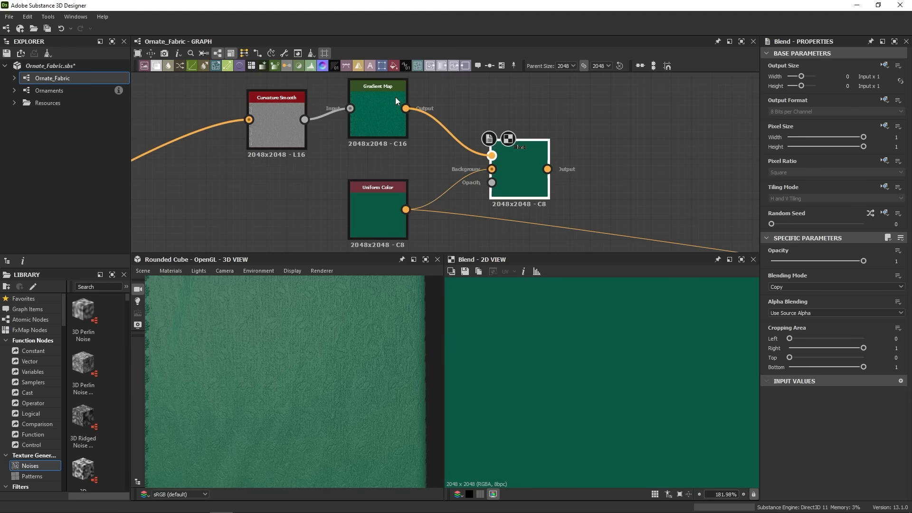
Set the Blend node's opacity to 0.68 and inspect the blended fabric color in the 2D view
{"action": "left_click_drag", "start_coordinate": [854, 261], "coordinate": [834, 270]}
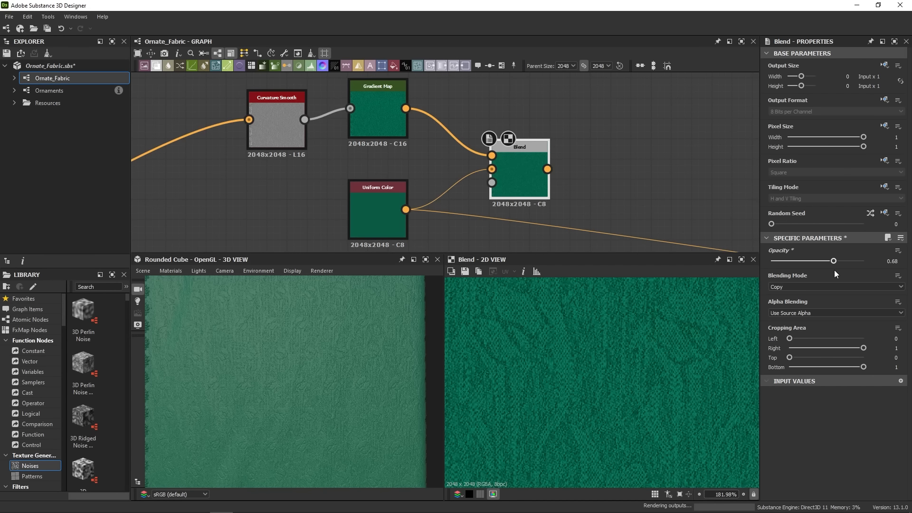
{"action": "middle_click_drag", "start_coordinate": [643, 200], "coordinate": [528, 196]}
{"action": "scroll", "coordinate": [658, 394], "scroll_direction": "down", "scroll_amount": 4}
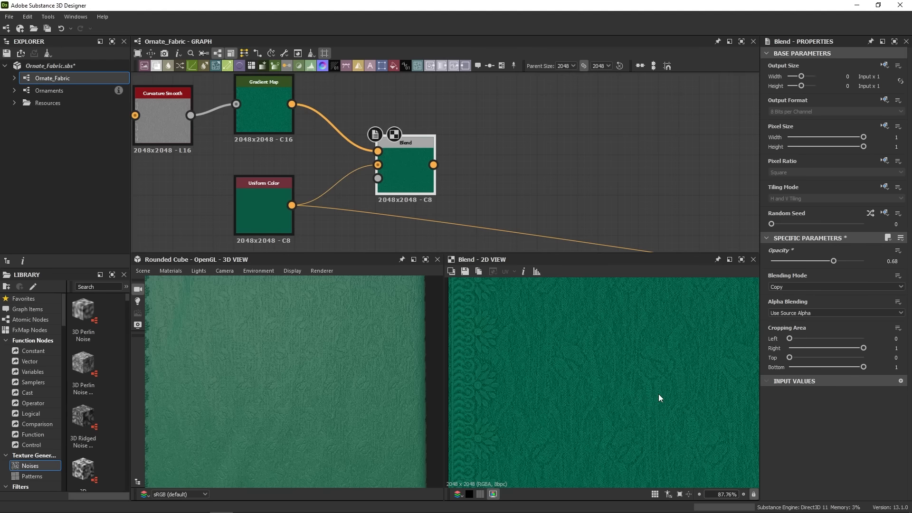
{"action": "middle_click_drag", "start_coordinate": [658, 394], "coordinate": [581, 385]}
{"action": "scroll", "coordinate": [568, 384], "scroll_direction": "up", "scroll_amount": 3}
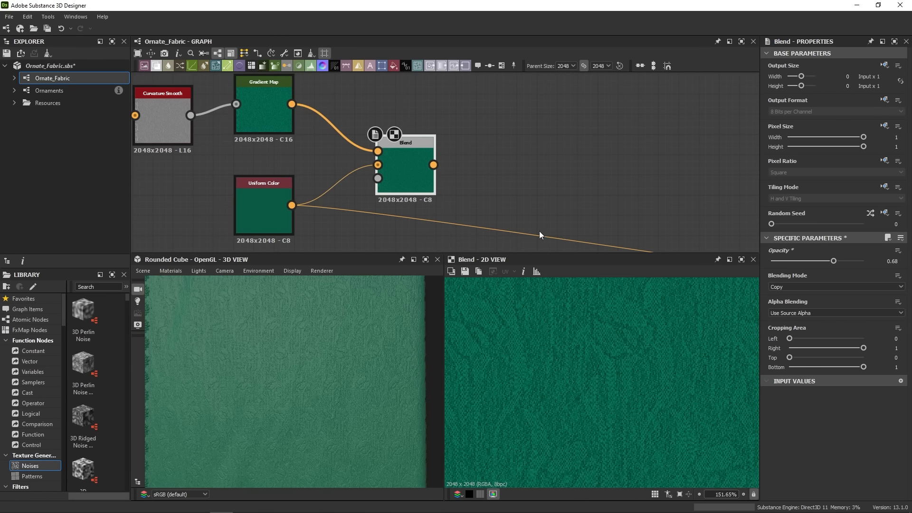
Add a Tile Generator Color node and place it in the empty space above the Blend node
{"action": "left_click", "coordinate": [534, 146]}
{"action": "middle_click_drag", "start_coordinate": [535, 146], "coordinate": [382, 179]}
{"action": "scroll", "coordinate": [382, 180], "scroll_direction": "down", "scroll_amount": 1}
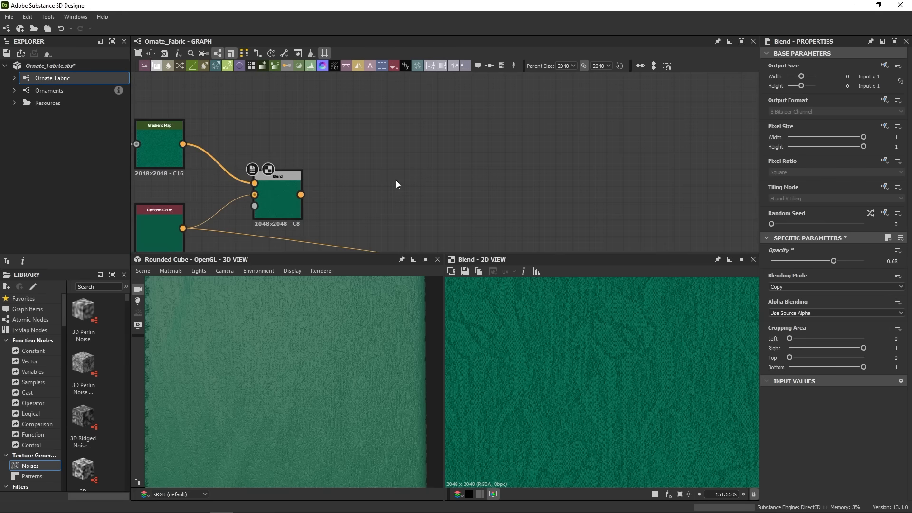
{"action": "scroll", "coordinate": [398, 185], "scroll_direction": "down", "scroll_amount": 1}
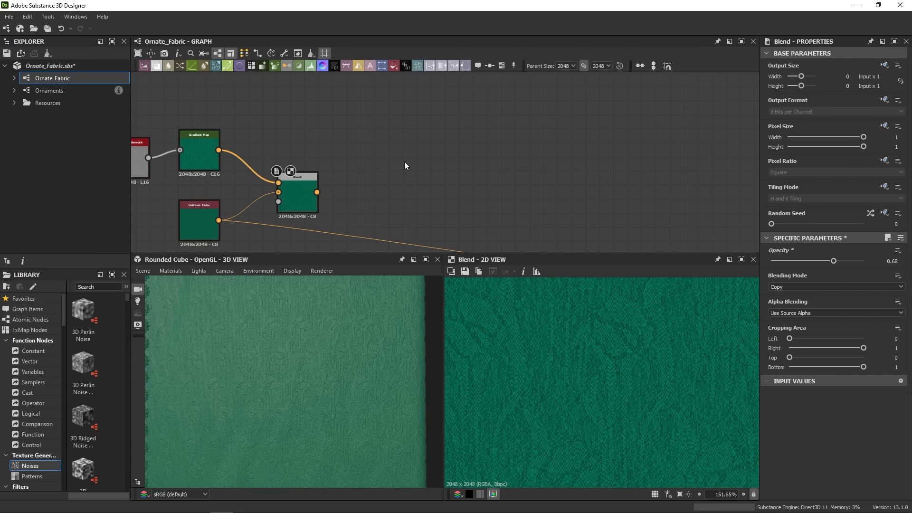
{"action": "key", "text": "space"}
{"action": "type", "text": "tile"}
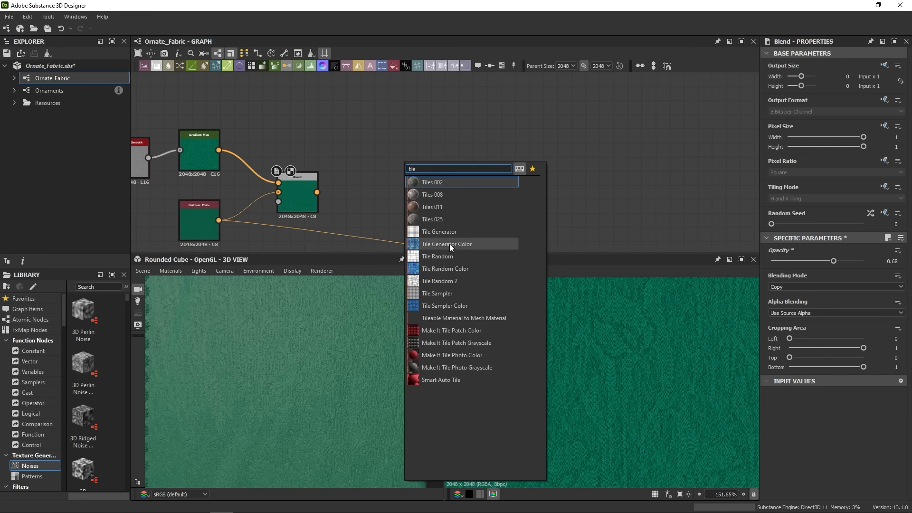
{"action": "left_click", "coordinate": [478, 247]}
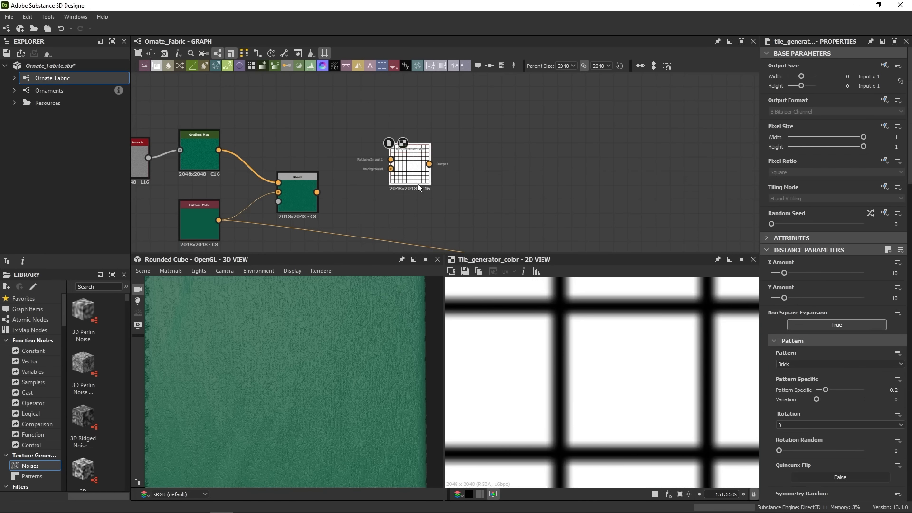
{"action": "left_click_drag", "start_coordinate": [417, 184], "coordinate": [392, 117]}
Set the Tile Generator Color's pattern to Bell
{"action": "scroll", "coordinate": [659, 397], "scroll_direction": "down", "scroll_amount": 5}
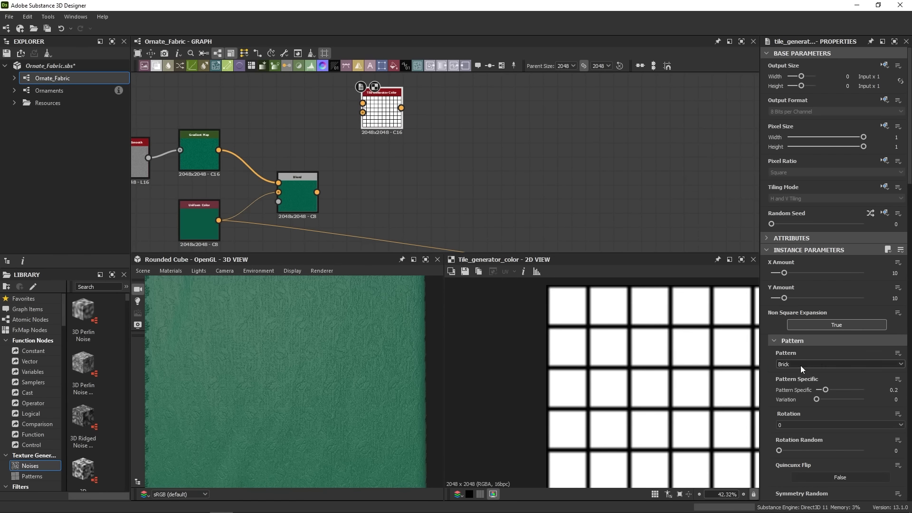
{"action": "left_click", "coordinate": [859, 364]}
{"action": "left_click", "coordinate": [800, 397]}
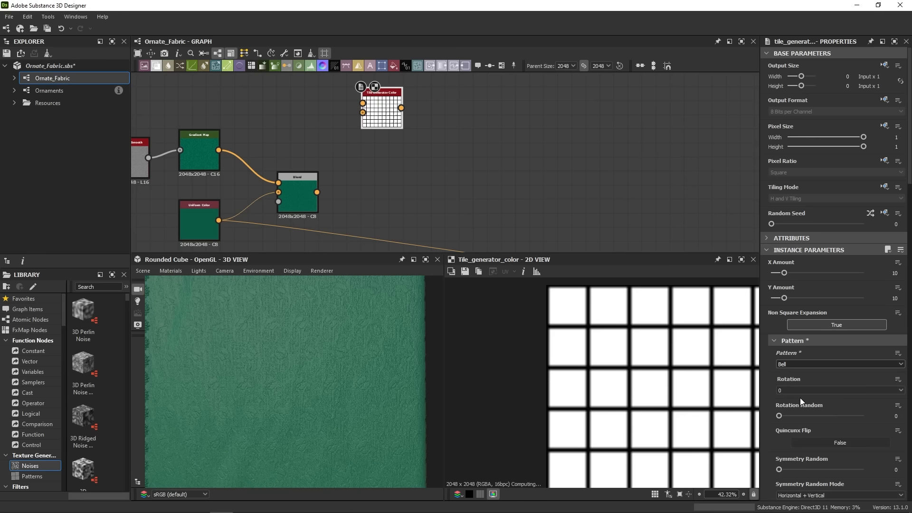
Set the Tile Generator Color's X Amount and Y Amount to 200
{"action": "double_click", "coordinate": [894, 273]}
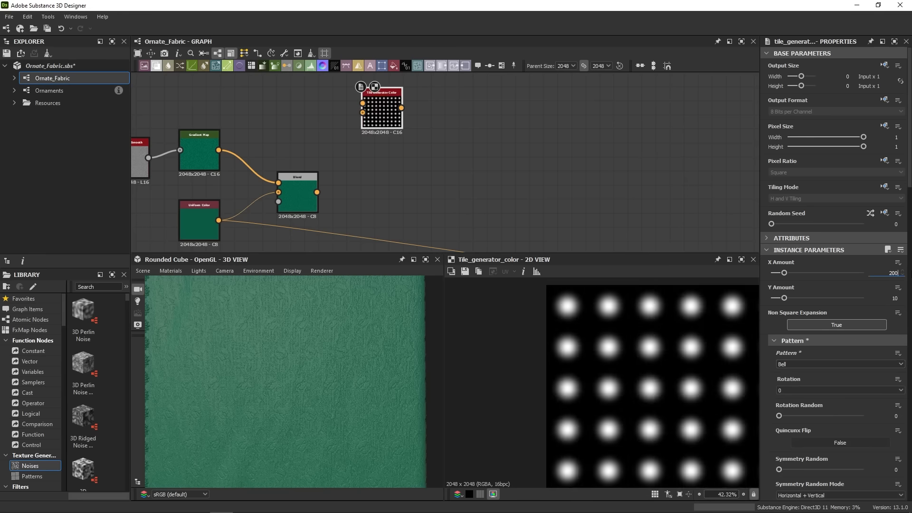
{"action": "key", "text": "Return"}
{"action": "double_click", "coordinate": [893, 297]}
{"action": "type", "text": "200"}
{"action": "key", "text": "Return"}
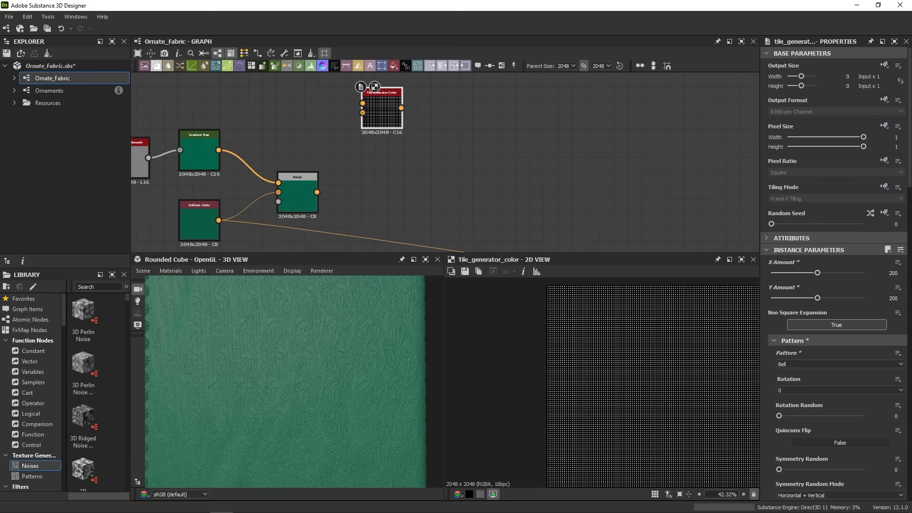
Set the Tile Generator Color's color to hue 100 and saturation 255, with a hue random of 1
{"action": "scroll", "coordinate": [904, 479], "scroll_direction": "down", "scroll_amount": 2}
{"action": "scroll", "coordinate": [904, 479], "scroll_direction": "down", "scroll_amount": 10}
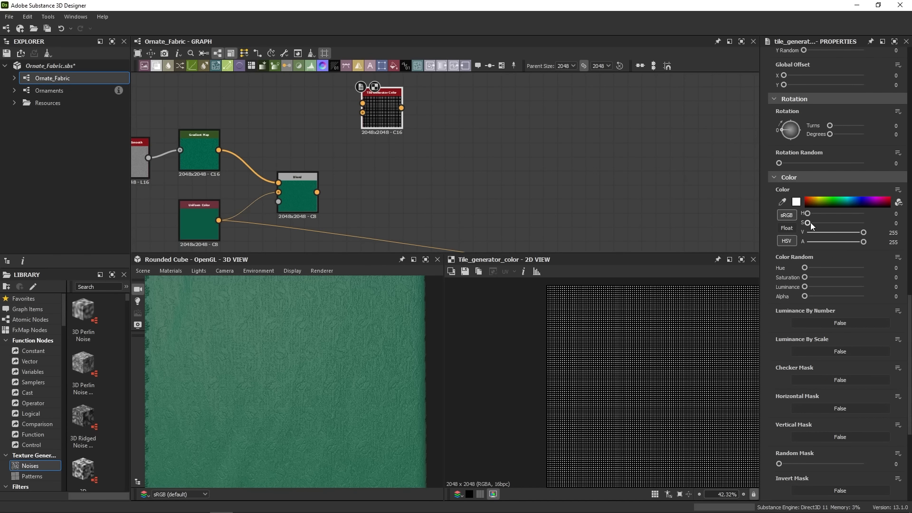
{"action": "left_click_drag", "start_coordinate": [807, 222], "coordinate": [885, 219]}
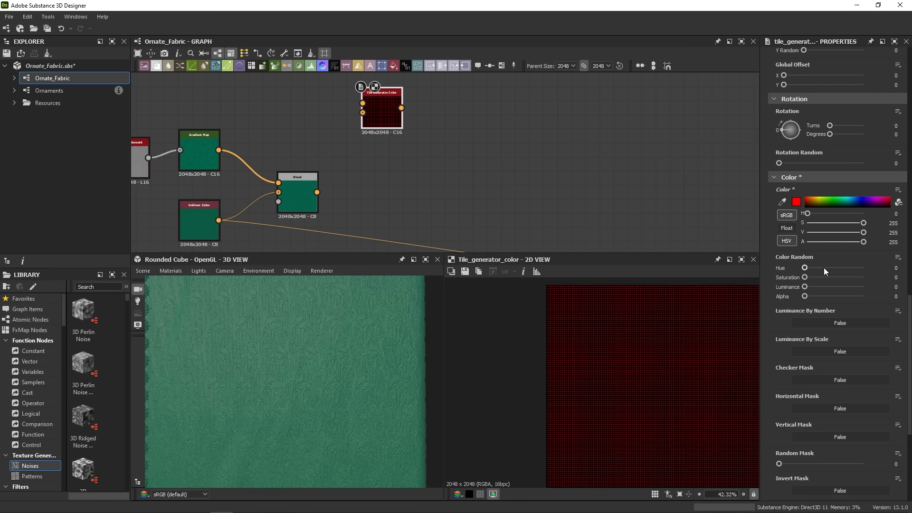
{"action": "left_click_drag", "start_coordinate": [805, 267], "coordinate": [870, 260]}
{"action": "scroll", "coordinate": [629, 371], "scroll_direction": "up", "scroll_amount": 6}
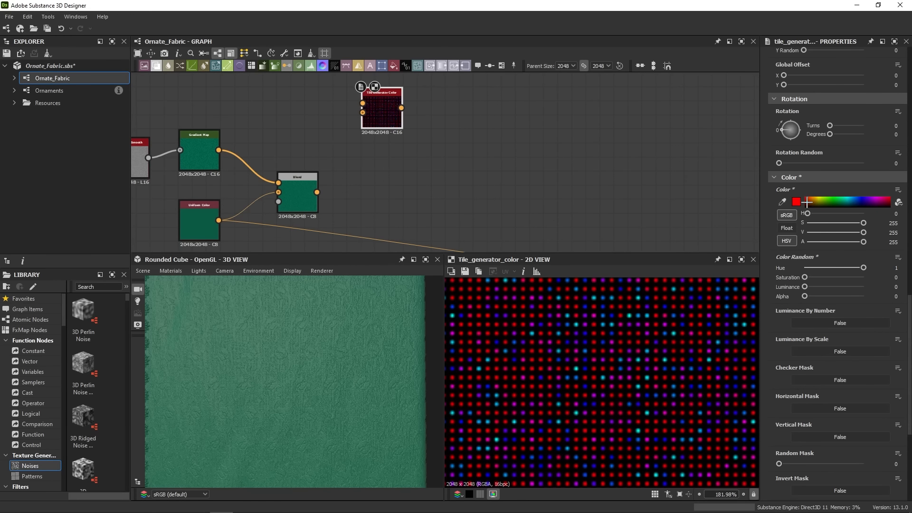
{"action": "mouse_move", "coordinate": [807, 213]}
{"action": "left_mouse_down"}
{"action": "mouse_move", "coordinate": [830, 218]}
{"action": "mouse_move", "coordinate": [822, 218]}
{"action": "left_mouse_up"}
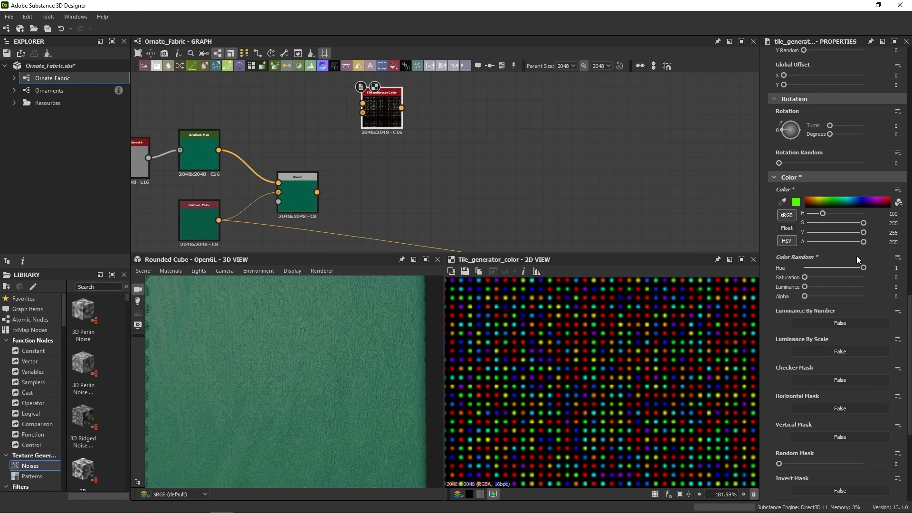
Set the Tile Generator Color's Scale to 2.8 and its vertical Middle Size to 0
{"action": "scroll", "coordinate": [856, 255], "scroll_direction": "up", "scroll_amount": 10}
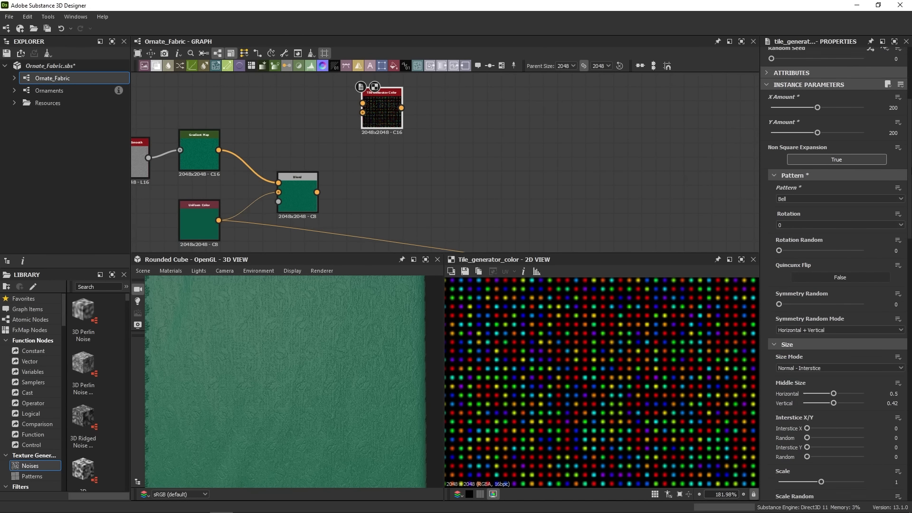
{"action": "scroll", "coordinate": [849, 397], "scroll_direction": "down", "scroll_amount": 1}
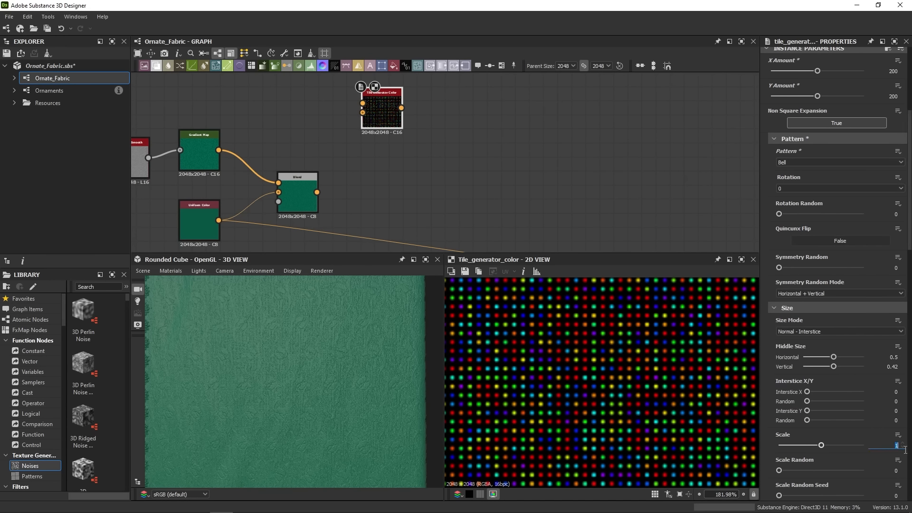
{"action": "type", "text": "8"}
{"action": "key", "text": "Return"}
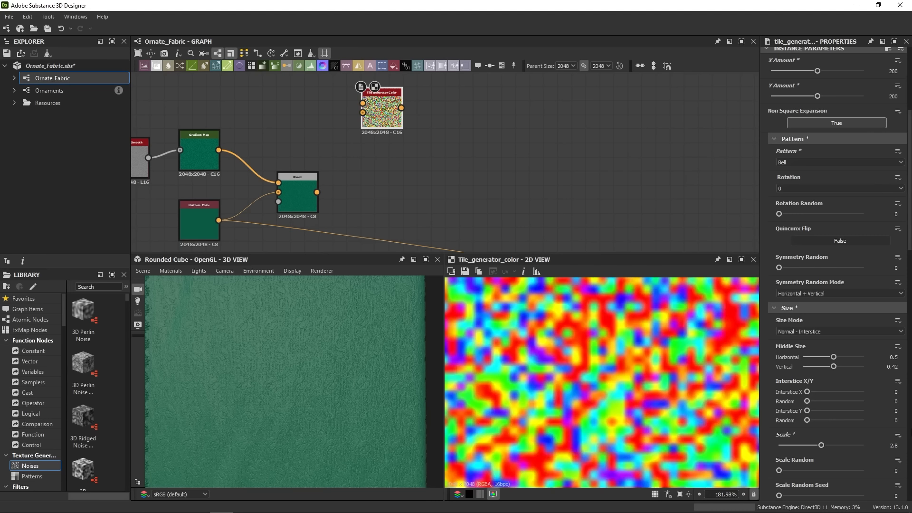
{"action": "left_click_drag", "start_coordinate": [828, 364], "coordinate": [795, 371]}
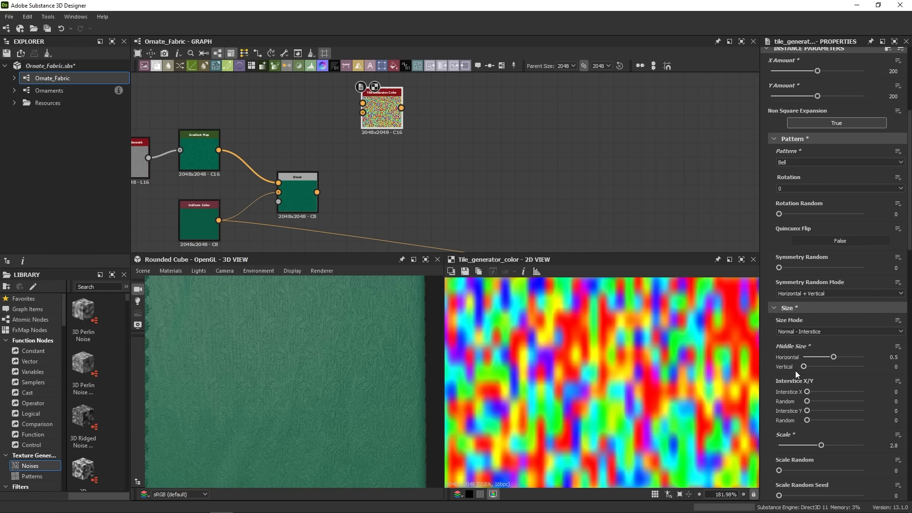
{"action": "scroll", "coordinate": [554, 371], "scroll_direction": "down", "scroll_amount": 5}
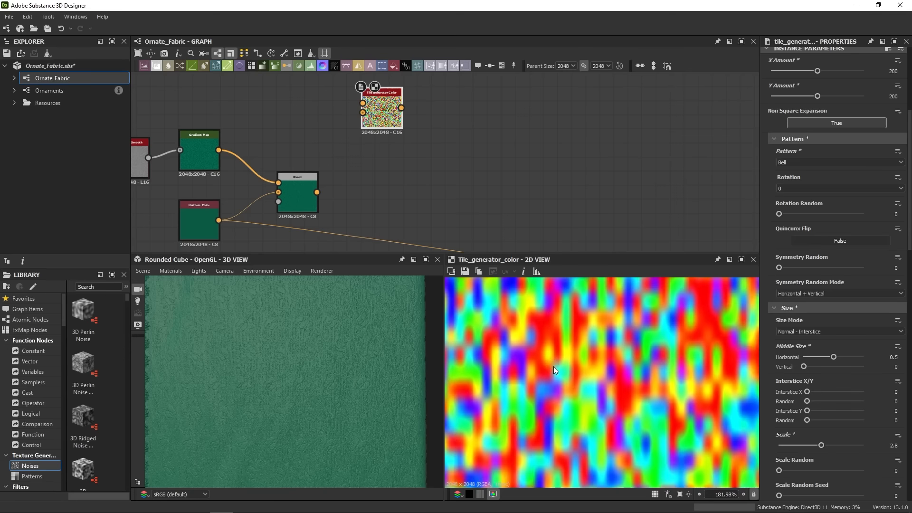
{"action": "scroll", "coordinate": [574, 369], "scroll_direction": "down", "scroll_amount": 2}
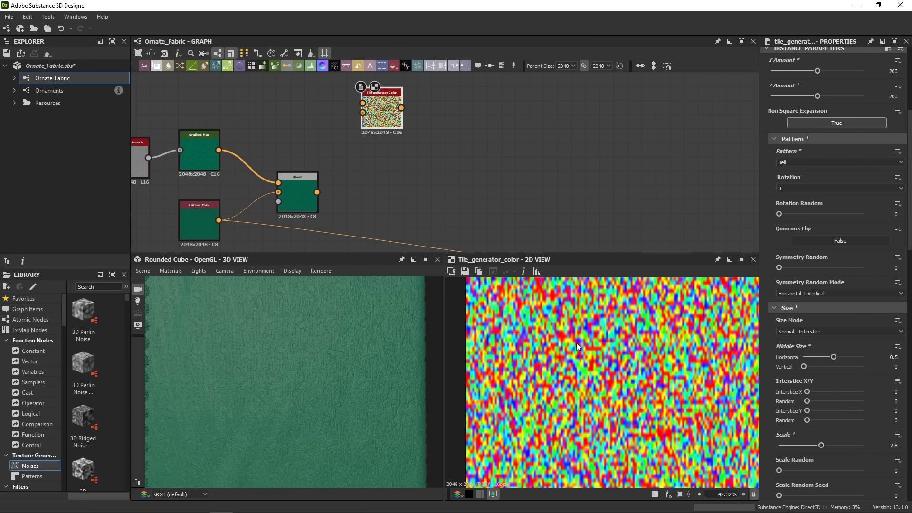
{"action": "scroll", "coordinate": [572, 381], "scroll_direction": "down", "scroll_amount": 4}
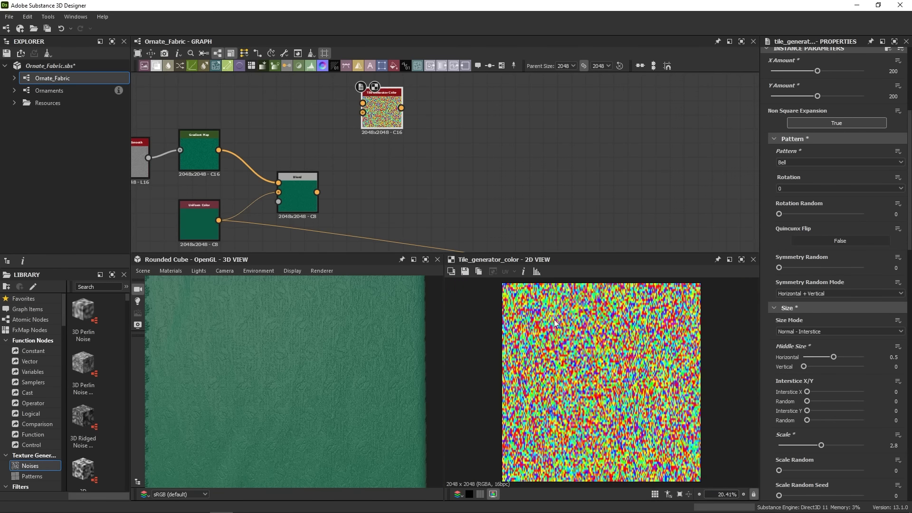
Add a Directional Warp node, feed it from the Tile Generator Color output, and preview it
{"action": "left_click", "coordinate": [451, 177]}
{"action": "middle_click_drag", "start_coordinate": [430, 133], "coordinate": [411, 191]}
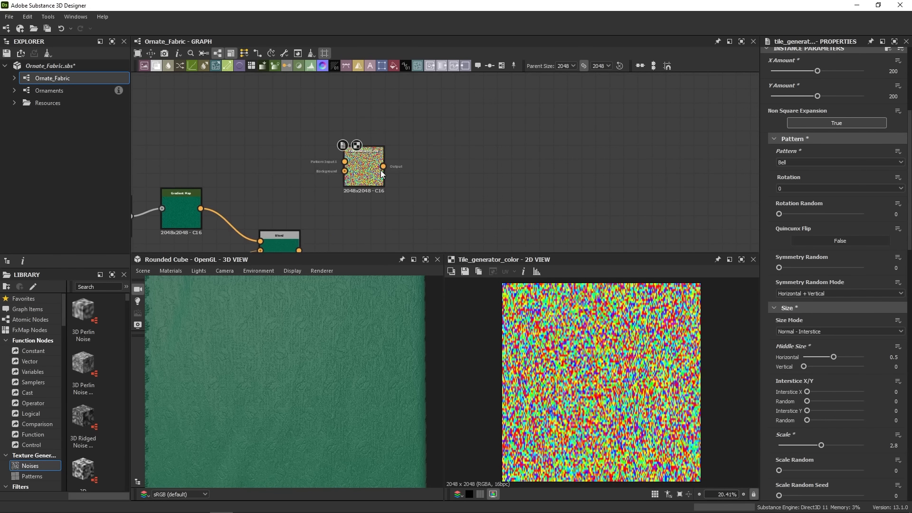
{"action": "key", "text": "space"}
{"action": "type", "text": "direc"}
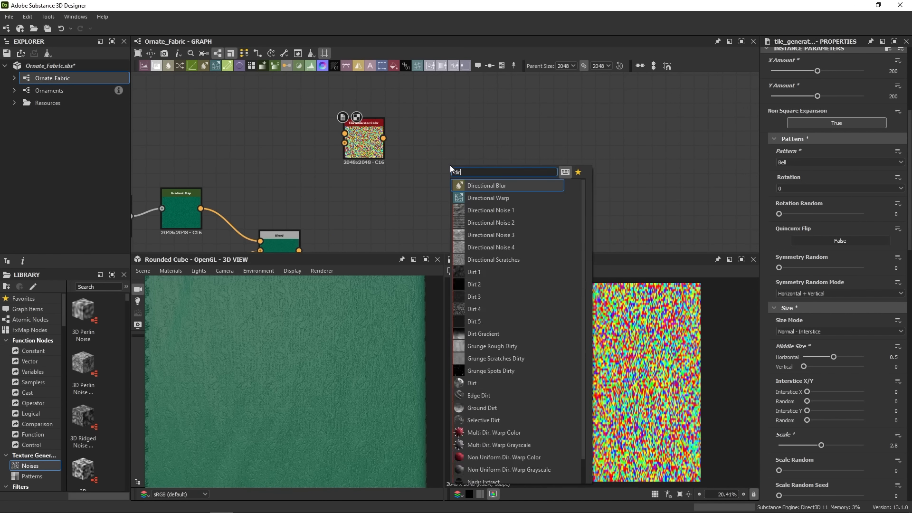
{"action": "left_click", "coordinate": [456, 197]}
{"action": "left_click_drag", "start_coordinate": [384, 138], "coordinate": [427, 161]}
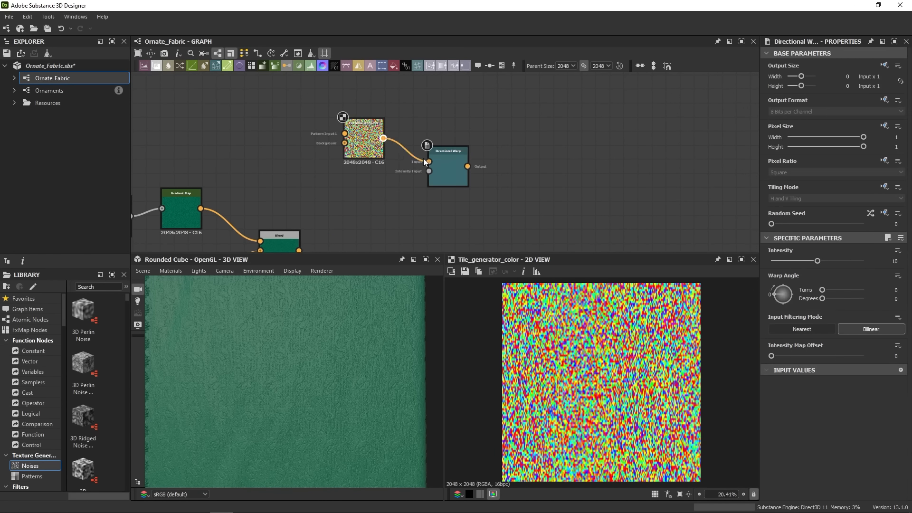
{"action": "double_click", "coordinate": [457, 179]}
Add a Blur HQ Grayscale node fed by the curvature smooth node and set its Intensity to 0.9
{"action": "scroll", "coordinate": [439, 165], "scroll_direction": "down", "scroll_amount": 2}
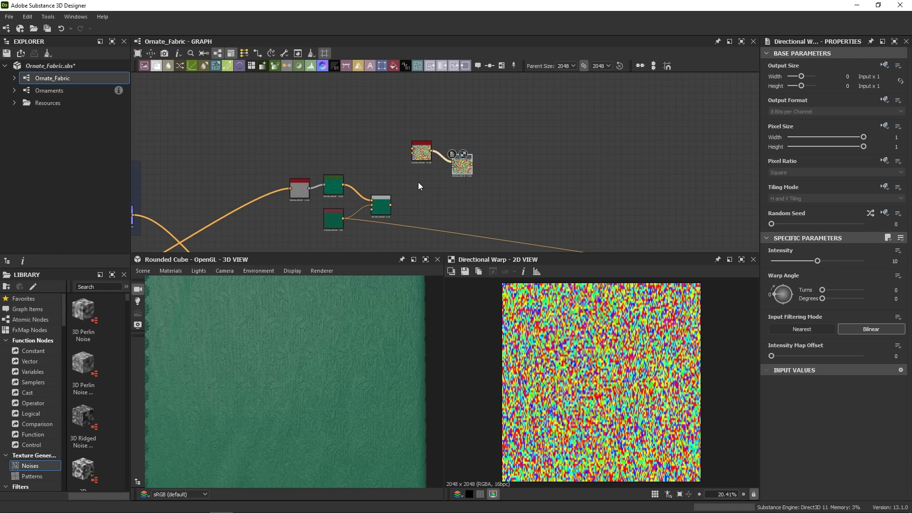
{"action": "key", "text": "space"}
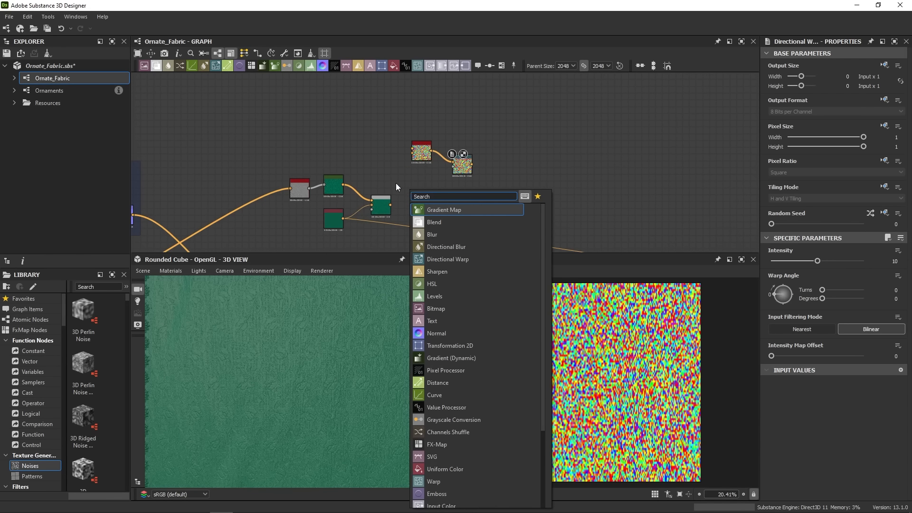
{"action": "type", "text": "blur"}
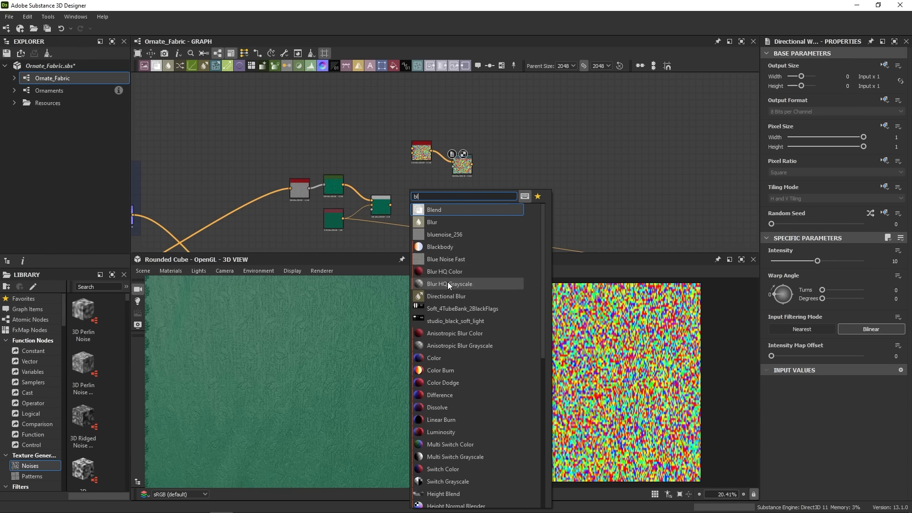
{"action": "left_click", "coordinate": [447, 283]}
{"action": "mouse_move", "coordinate": [414, 195]}
{"action": "left_mouse_down"}
{"action": "mouse_move", "coordinate": [434, 189]}
{"action": "mouse_move", "coordinate": [419, 185]}
{"action": "left_mouse_up"}
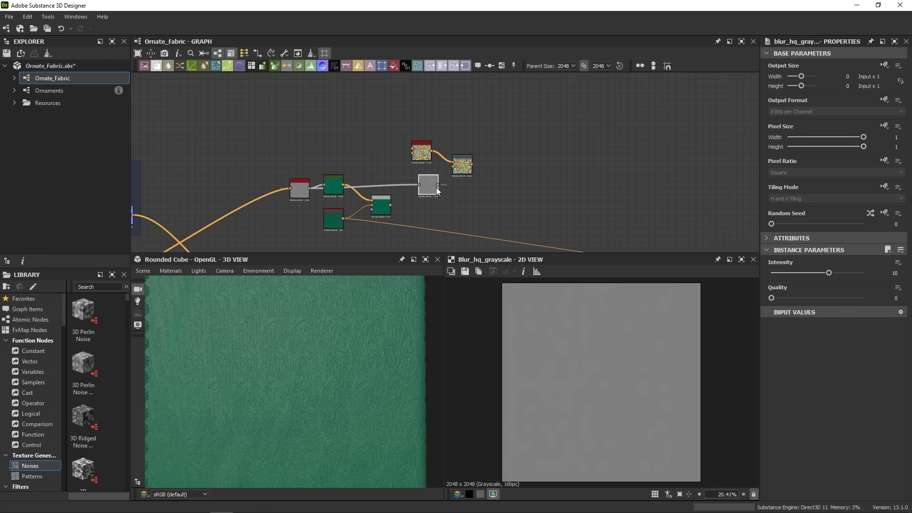
{"action": "left_click", "coordinate": [780, 273]}
{"action": "scroll", "coordinate": [586, 345], "scroll_direction": "up", "scroll_amount": 5}
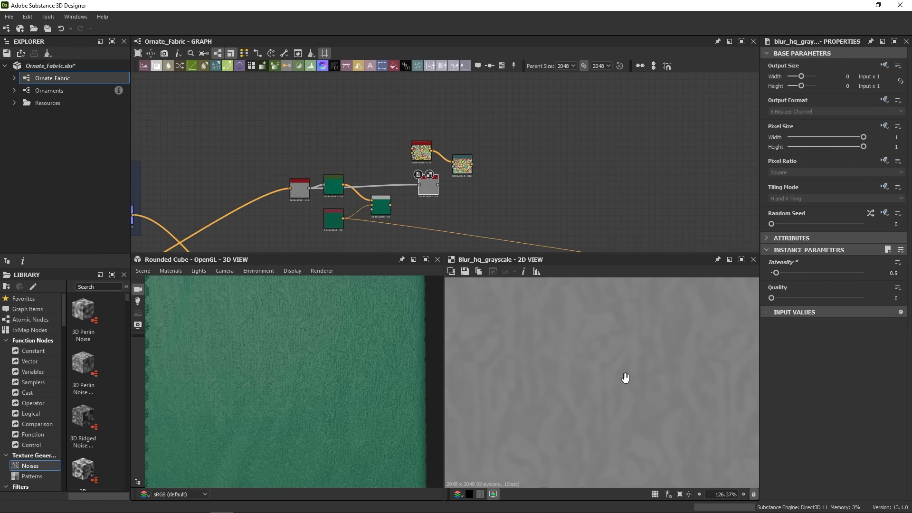
{"action": "key", "text": "Return"}
Add a Levels node after the Blur HQ Grayscale and automatically adjust its levels to the input
{"action": "scroll", "coordinate": [464, 190], "scroll_direction": "up", "scroll_amount": 4}
{"action": "left_click_drag", "start_coordinate": [458, 146], "coordinate": [486, 147]}
{"action": "left_click", "coordinate": [436, 191]}
{"action": "key", "text": "space"}
{"action": "type", "text": "lev"}
{"action": "key", "text": "Return"}
{"action": "left_click_drag", "start_coordinate": [452, 204], "coordinate": [474, 193]}
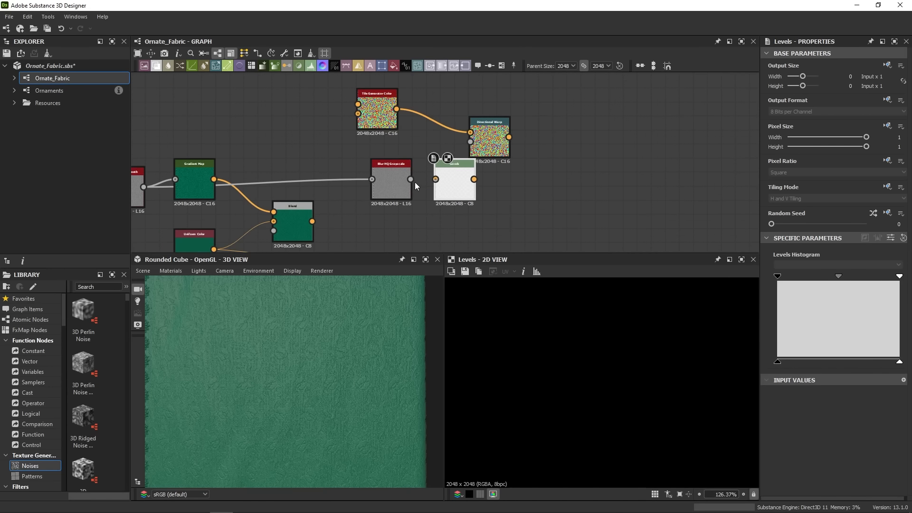
{"action": "left_click", "coordinate": [878, 238]}
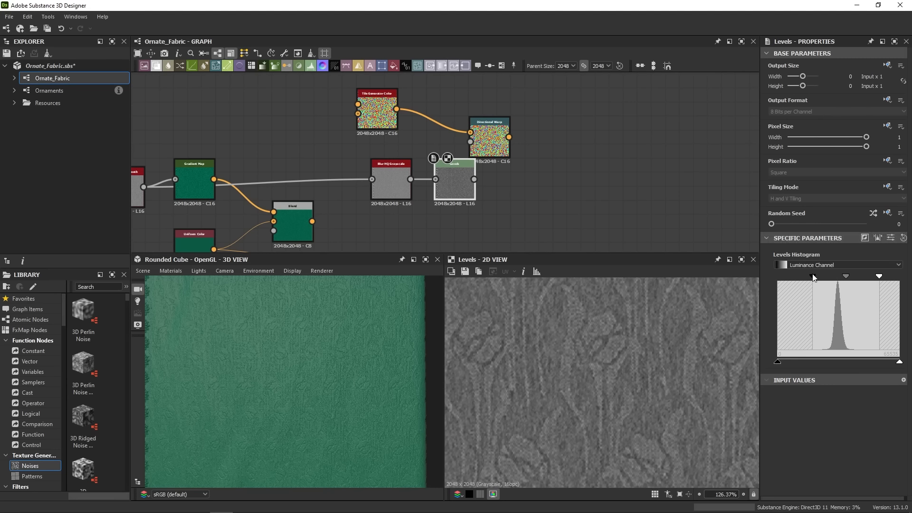
Connect Levels to the Directional Warp's intensity input and set the warp angle to 90 degrees and Intensity to 15.69
{"action": "left_click_drag", "start_coordinate": [475, 180], "coordinate": [470, 142]}
{"action": "double_click", "coordinate": [498, 143]}
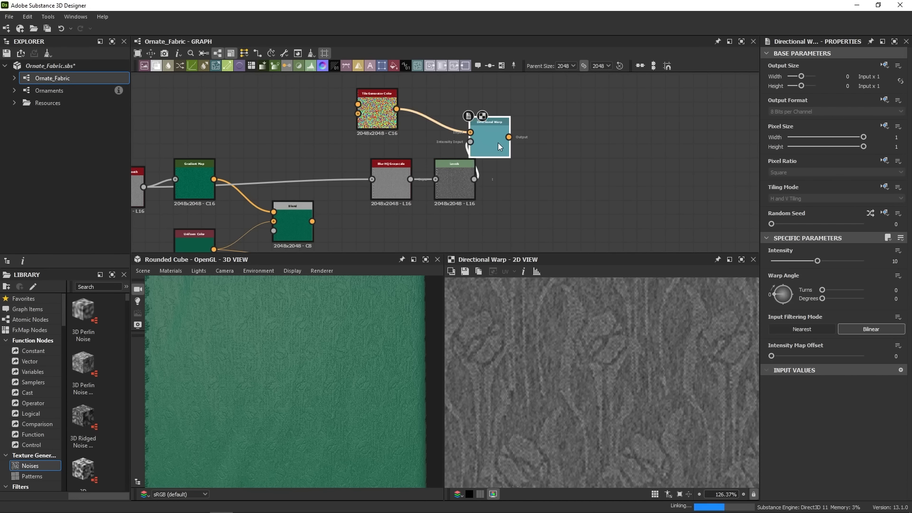
{"action": "left_click_drag", "start_coordinate": [891, 299], "coordinate": [900, 300]}
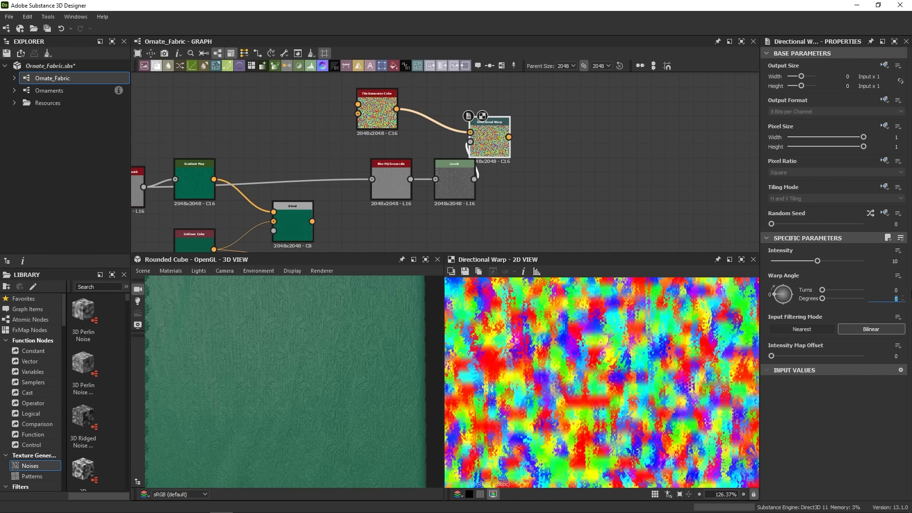
{"action": "type", "text": "90"}
{"action": "key", "text": "Return"}
{"action": "left_click_drag", "start_coordinate": [816, 261], "coordinate": [843, 268]}
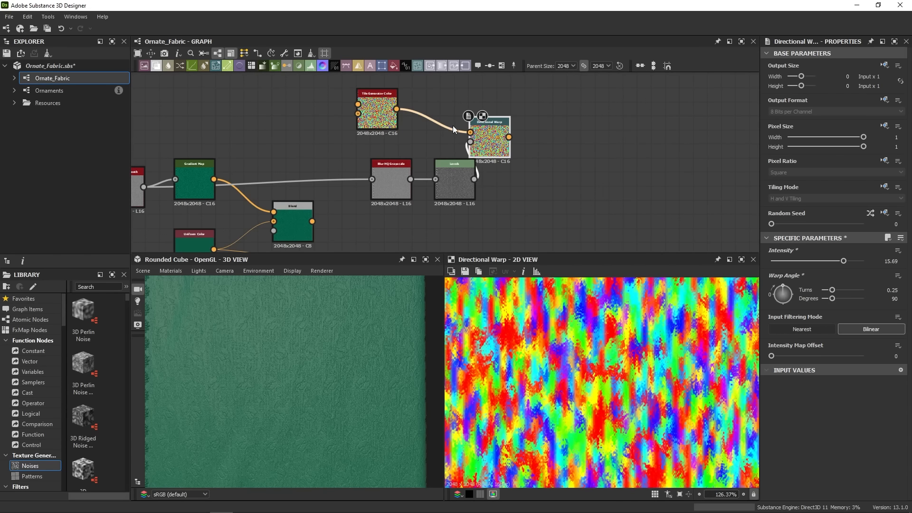
Add a second Blend node with the Directional Warp as foreground and the first Blend as background
{"action": "left_click_drag", "start_coordinate": [490, 145], "coordinate": [539, 145]}
{"action": "scroll", "coordinate": [541, 154], "scroll_direction": "down", "scroll_amount": 1}
{"action": "middle_click_drag", "start_coordinate": [564, 154], "coordinate": [486, 150]}
{"action": "left_click", "coordinate": [503, 155]}
{"action": "key", "text": "space"}
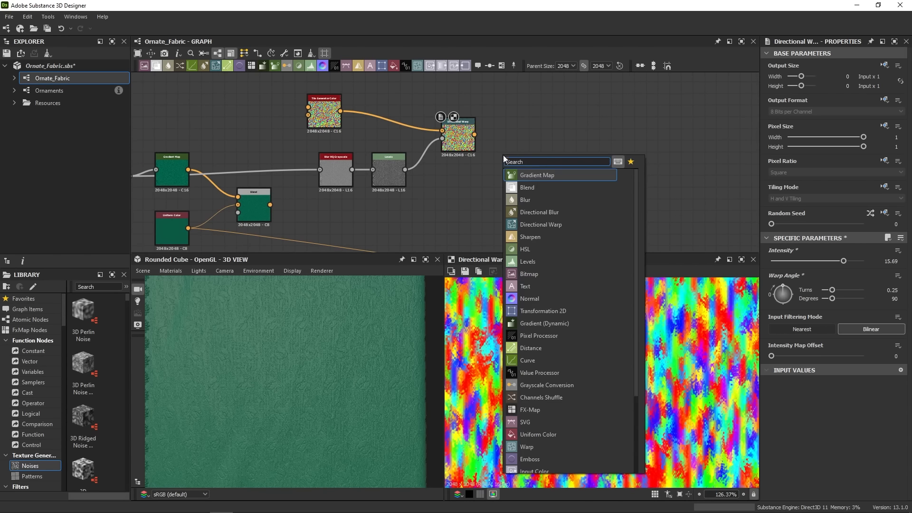
{"action": "type", "text": "blend"}
{"action": "left_click", "coordinate": [525, 175]}
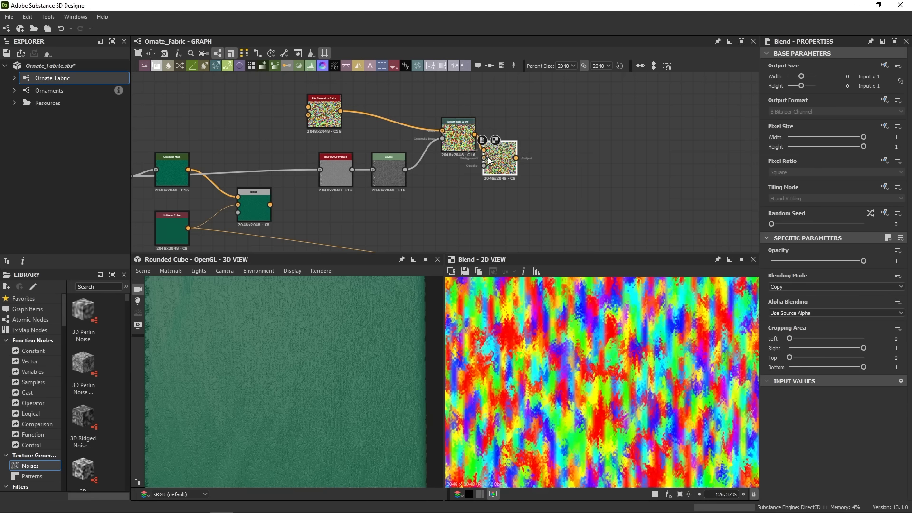
{"action": "left_click_drag", "start_coordinate": [484, 158], "coordinate": [269, 204]}
{"action": "left_click_drag", "start_coordinate": [508, 171], "coordinate": [555, 216]}
Set the new Blend node to Soft Light with an opacity of 0.07 and compare it with the first Blend
{"action": "left_click", "coordinate": [810, 290]}
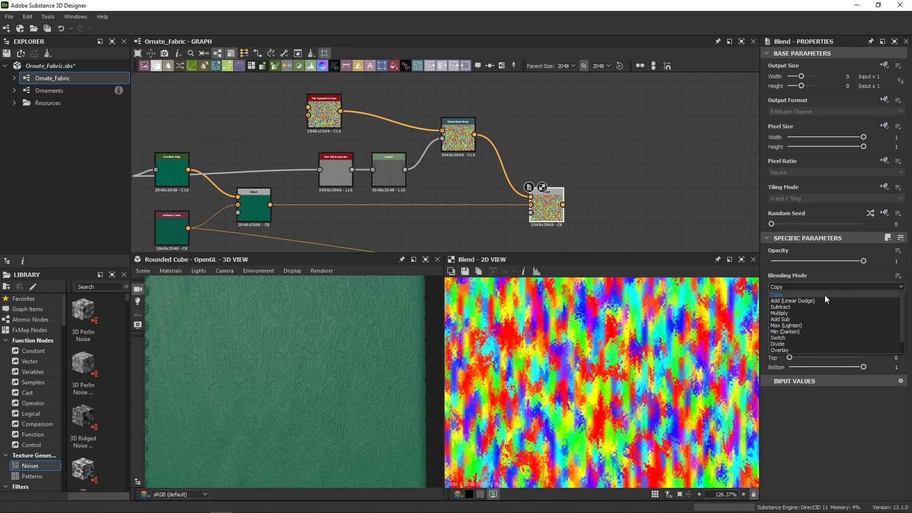
{"action": "left_click", "coordinate": [821, 348]}
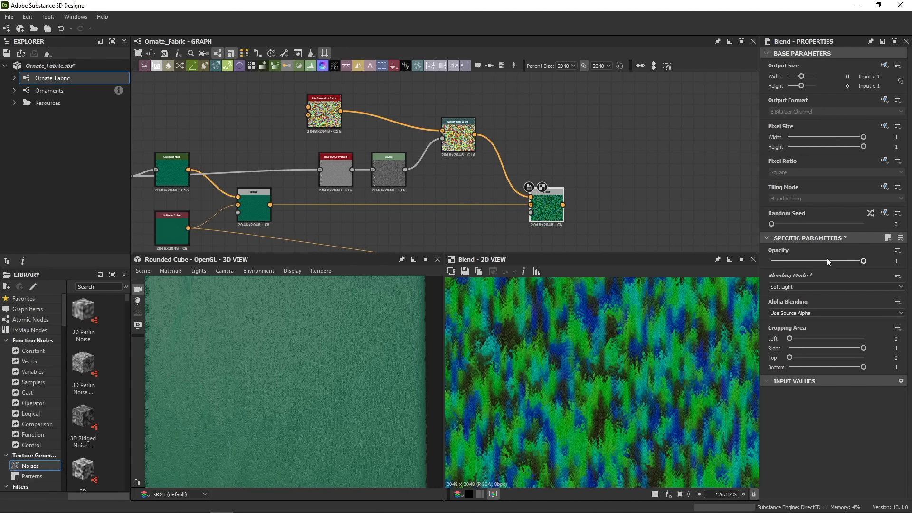
{"action": "left_click_drag", "start_coordinate": [863, 260], "coordinate": [780, 264]}
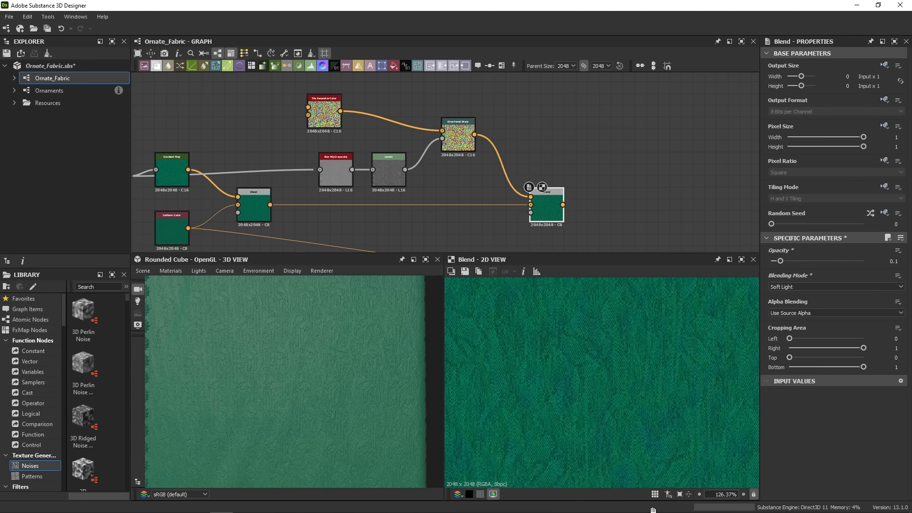
{"action": "scroll", "coordinate": [528, 420], "scroll_direction": "up", "scroll_amount": 5}
{"action": "scroll", "coordinate": [665, 427], "scroll_direction": "down", "scroll_amount": 9}
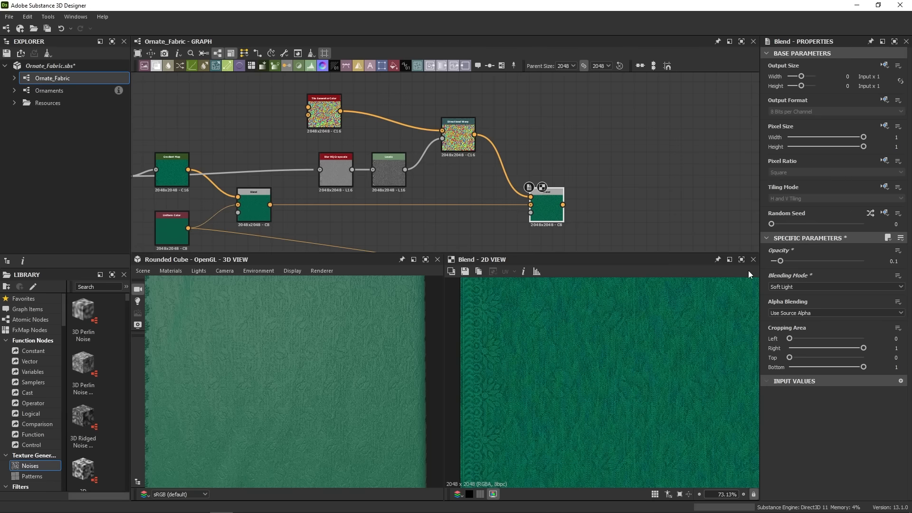
{"action": "left_click_drag", "start_coordinate": [781, 264], "coordinate": [779, 265]}
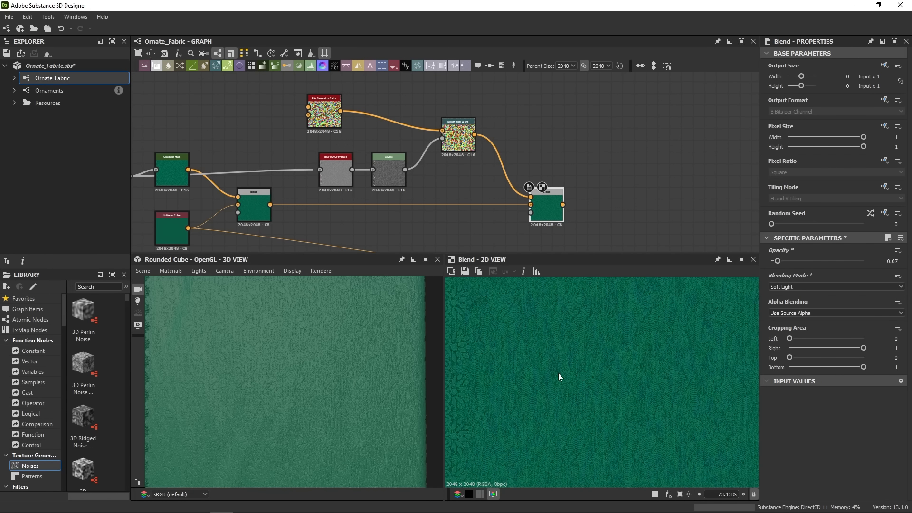
{"action": "left_click", "coordinate": [245, 219]}
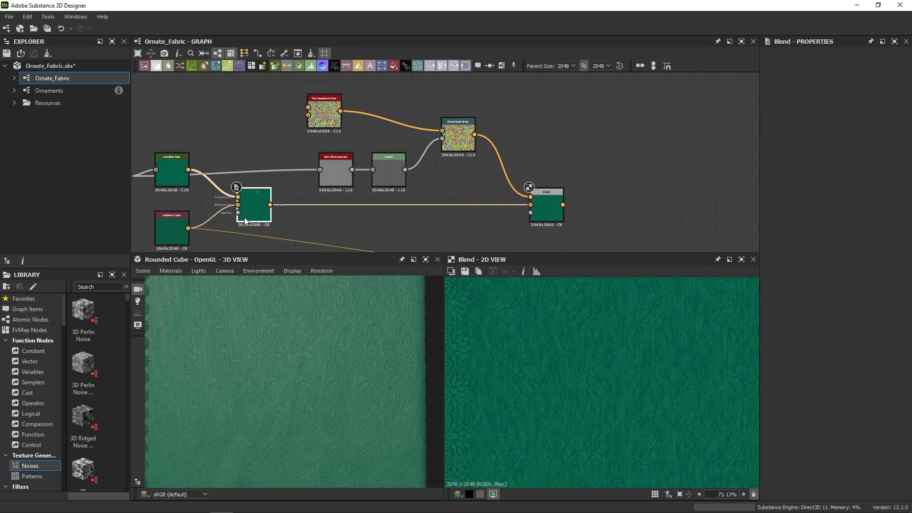
{"action": "left_click", "coordinate": [546, 216]}
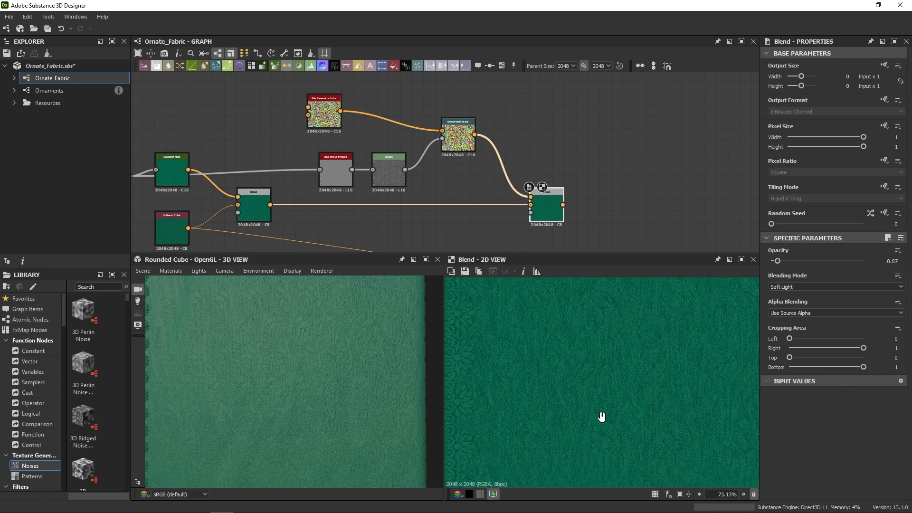
{"action": "middle_click_drag", "start_coordinate": [535, 162], "coordinate": [532, 79]}
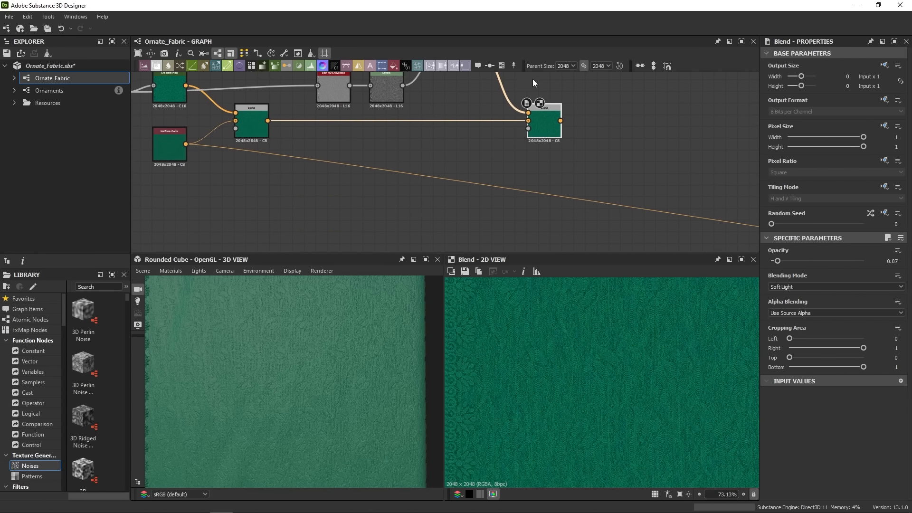
{"action": "scroll", "coordinate": [600, 406], "scroll_direction": "up", "scroll_amount": 4}
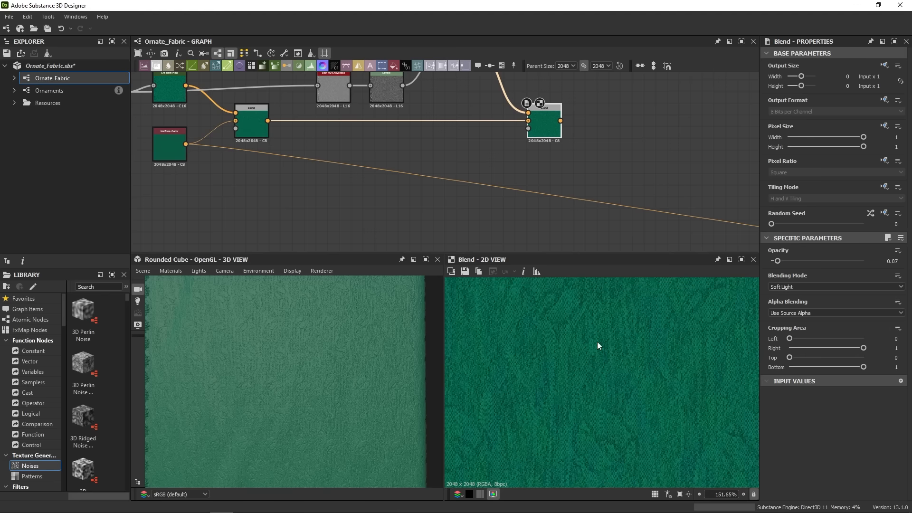
Add an Anisotropic Noise with Y Amount By Resolution and Rotate set to True, and connect it to the second Blend's opacity input
{"action": "left_click", "coordinate": [489, 149]}
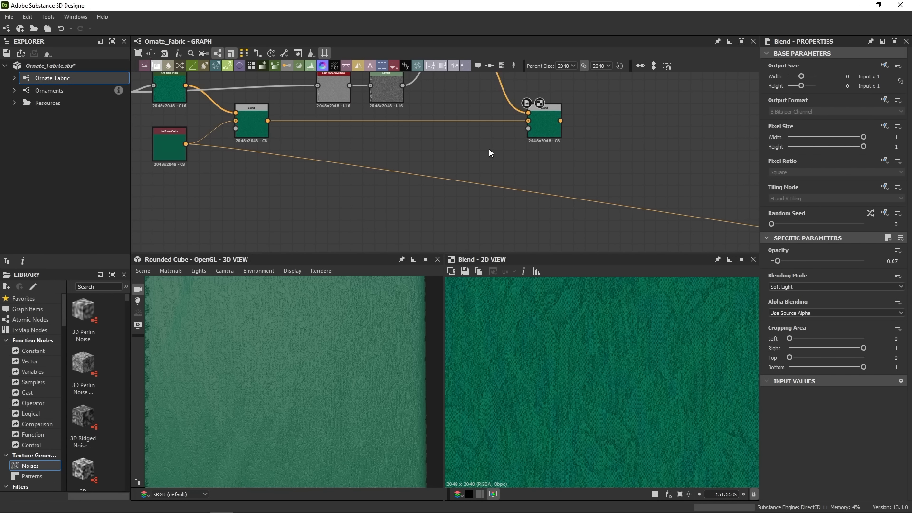
{"action": "middle_click_drag", "start_coordinate": [481, 137], "coordinate": [471, 179]}
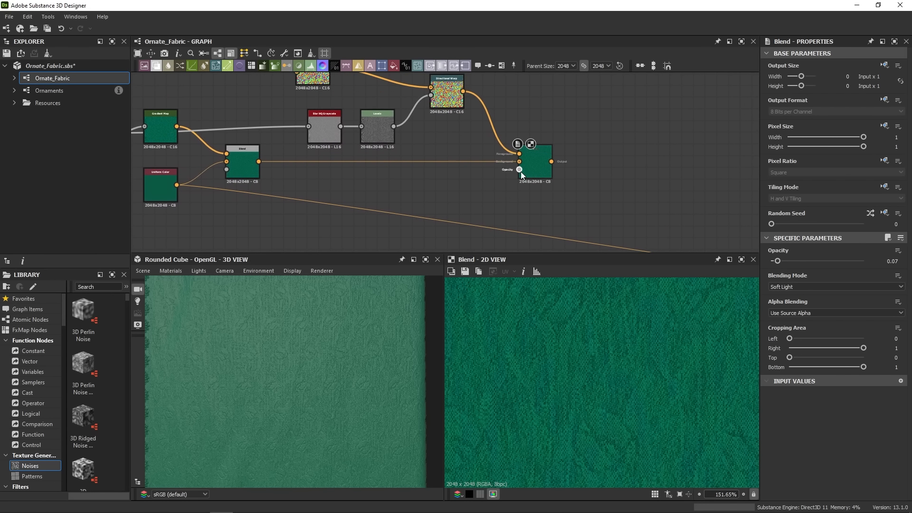
{"action": "key", "text": "space"}
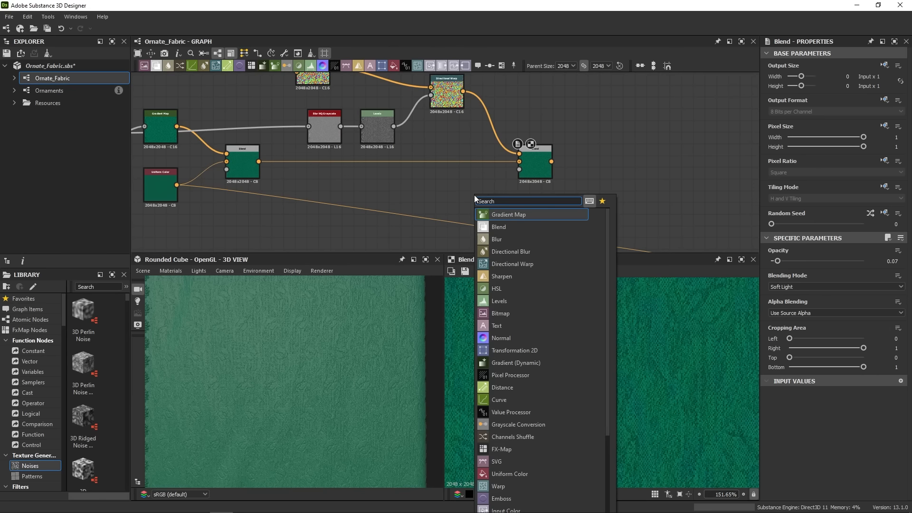
{"action": "type", "text": "anis"}
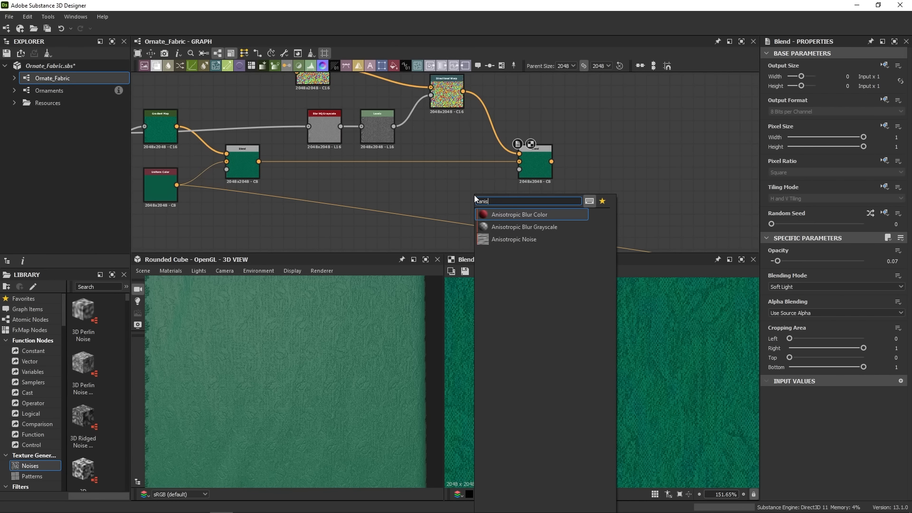
{"action": "left_click", "coordinate": [497, 240]}
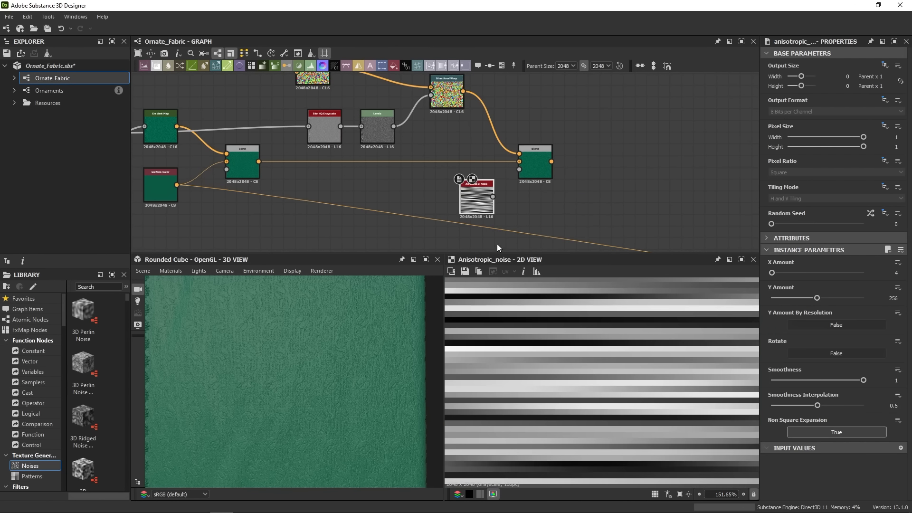
{"action": "left_click", "coordinate": [869, 355]}
{"action": "left_click_drag", "start_coordinate": [493, 196], "coordinate": [519, 169]}
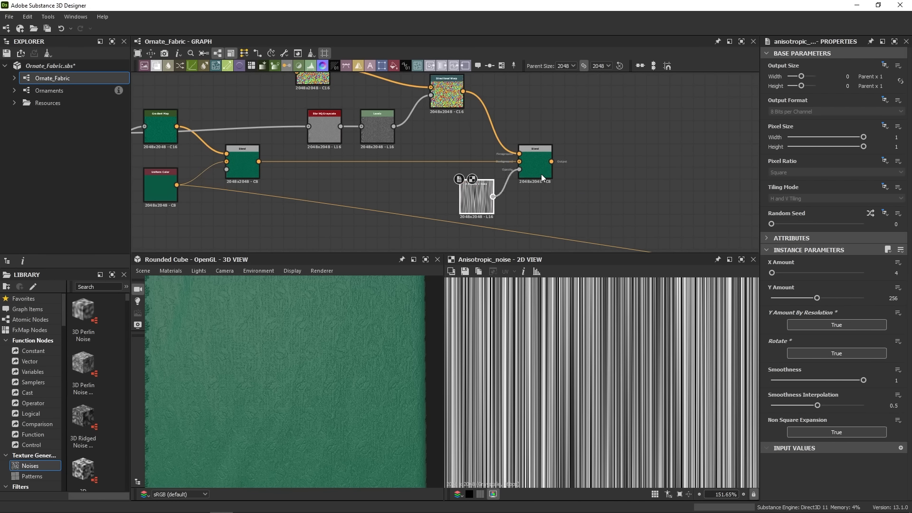
Compare the second Blend's masked color variation with the first Blend's result in the 2D view
{"action": "double_click", "coordinate": [540, 174]}
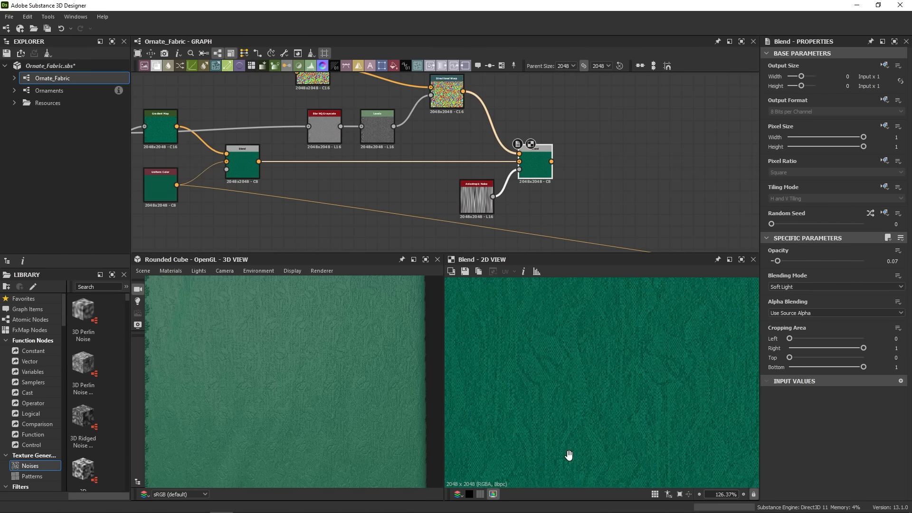
{"action": "scroll", "coordinate": [565, 454], "scroll_direction": "down", "scroll_amount": 1}
{"action": "double_click", "coordinate": [247, 166]}
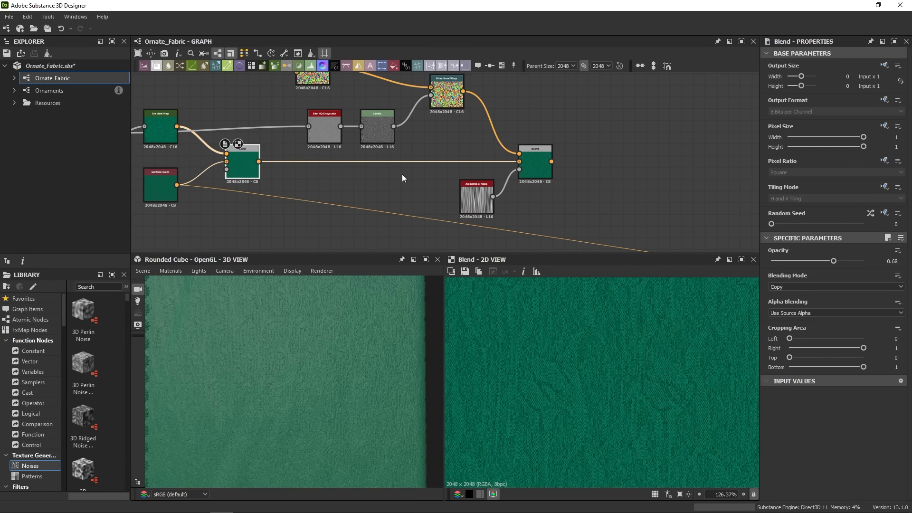
{"action": "double_click", "coordinate": [534, 165]}
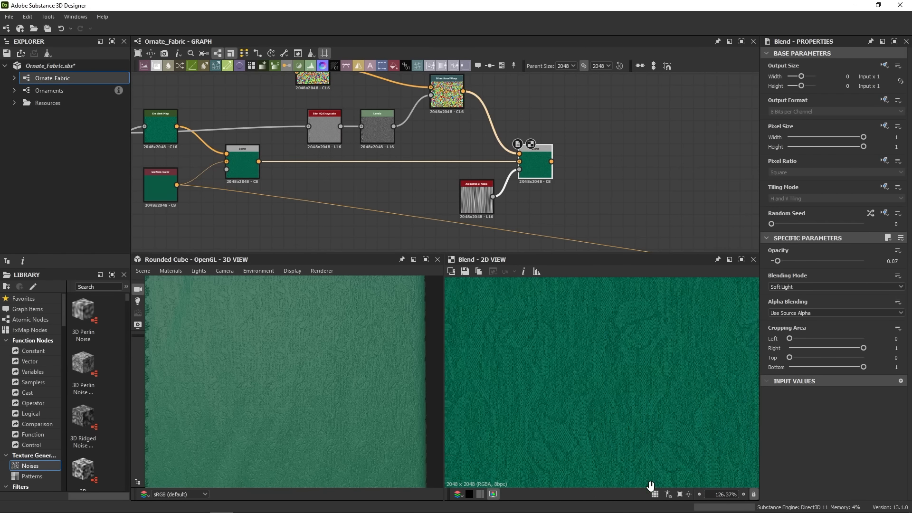
{"action": "scroll", "coordinate": [682, 313], "scroll_direction": "down", "scroll_amount": 5}
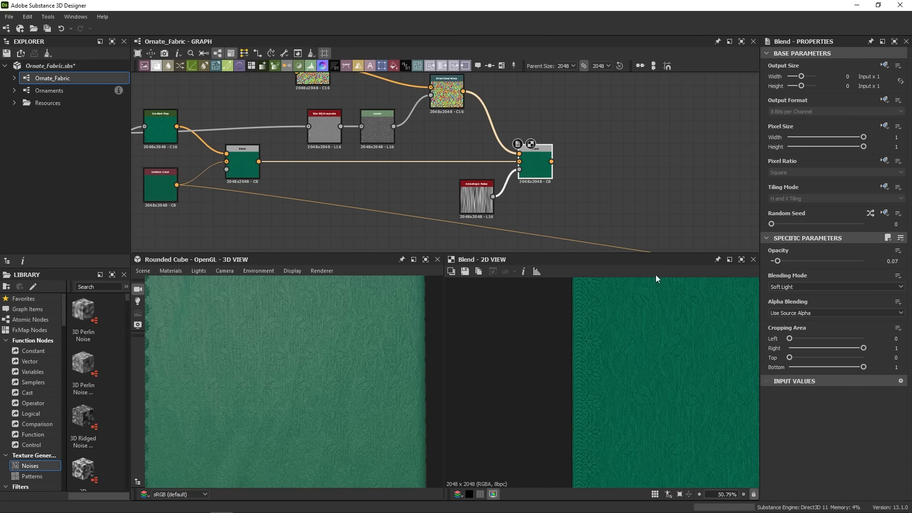
Put the fabric color nodes in a frame with a teal color of hue 177 and title it "Fabric color"
{"action": "scroll", "coordinate": [546, 135], "scroll_direction": "down", "scroll_amount": 2}
{"action": "middle_click_drag", "start_coordinate": [541, 139], "coordinate": [610, 172]}
{"action": "left_click_drag", "start_coordinate": [277, 85], "coordinate": [634, 247]}
{"action": "left_click", "coordinate": [501, 66]}
{"action": "left_click", "coordinate": [850, 186]}
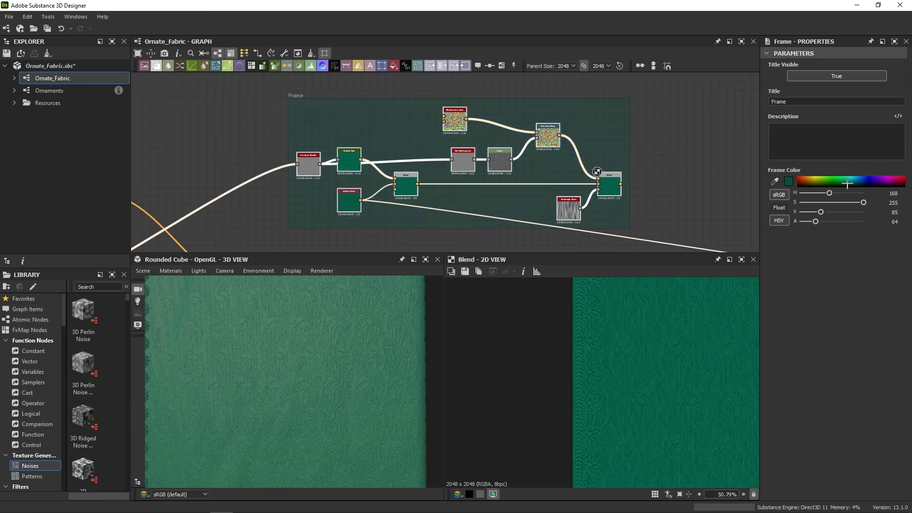
{"action": "double_click", "coordinate": [784, 102]}
{"action": "type", "text": "Fabr"}
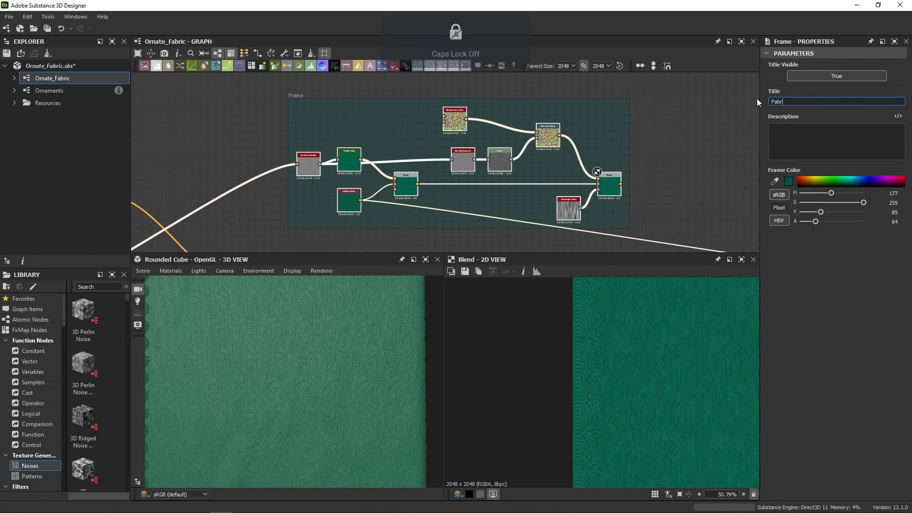
{"action": "type", "text": "ic color"}
{"action": "left_click", "coordinate": [712, 121]}
Connect the final Blend to the Base Material's base color input and inspect the fabric and its border in the 3D view
{"action": "scroll", "coordinate": [696, 136], "scroll_direction": "down", "scroll_amount": 3}
{"action": "middle_click_drag", "start_coordinate": [692, 139], "coordinate": [534, 153]}
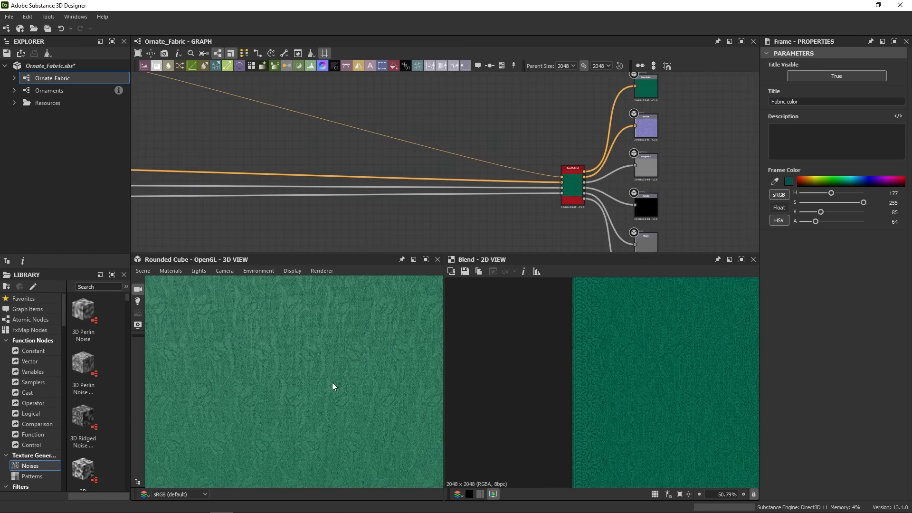
{"action": "scroll", "coordinate": [332, 383], "scroll_direction": "down", "scroll_amount": 3}
{"action": "middle_click_drag", "start_coordinate": [338, 381], "coordinate": [375, 379]}
{"action": "scroll", "coordinate": [213, 369], "scroll_direction": "up", "scroll_amount": 5}
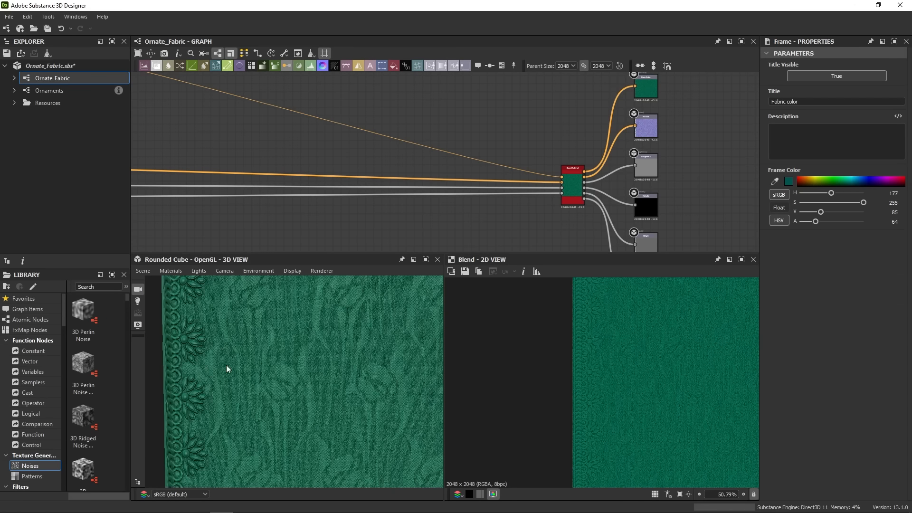
{"action": "middle_click_drag", "start_coordinate": [227, 365], "coordinate": [250, 362]}
{"action": "scroll", "coordinate": [265, 322], "scroll_direction": "down", "scroll_amount": 2}
{"action": "scroll", "coordinate": [248, 147], "scroll_direction": "down", "scroll_amount": 1}
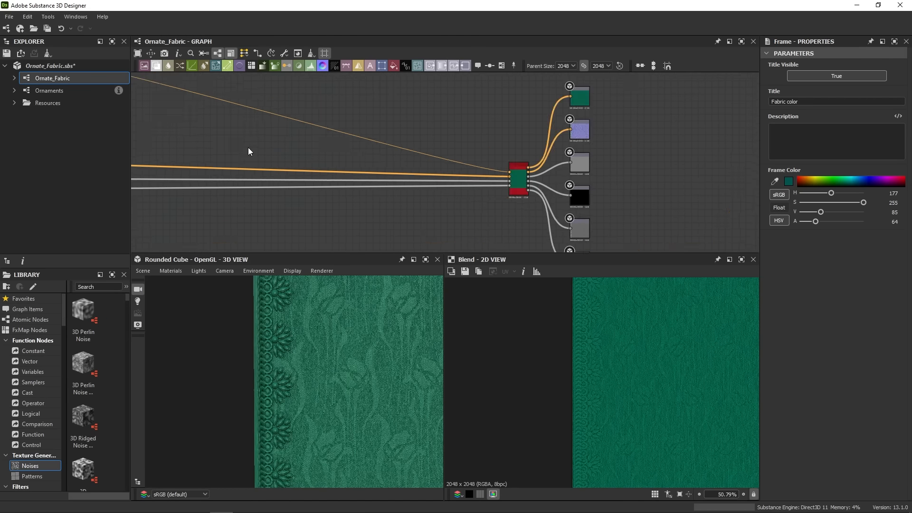
Bring up the metal color reference chart, enlarge its sRGB swatches and place it clear of the empty graph area above the Fabric color frame
{"action": "middle_click_drag", "start_coordinate": [248, 148], "coordinate": [503, 227]}
{"action": "scroll", "coordinate": [503, 227], "scroll_direction": "down", "scroll_amount": 1}
{"action": "middle_click_drag", "start_coordinate": [391, 123], "coordinate": [406, 184]}
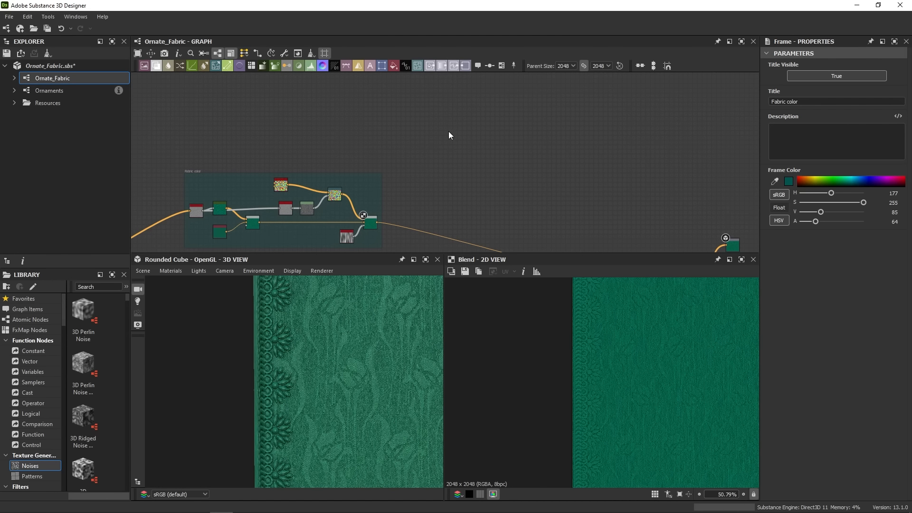
{"action": "middle_click_drag", "start_coordinate": [548, 231], "coordinate": [467, 171]}
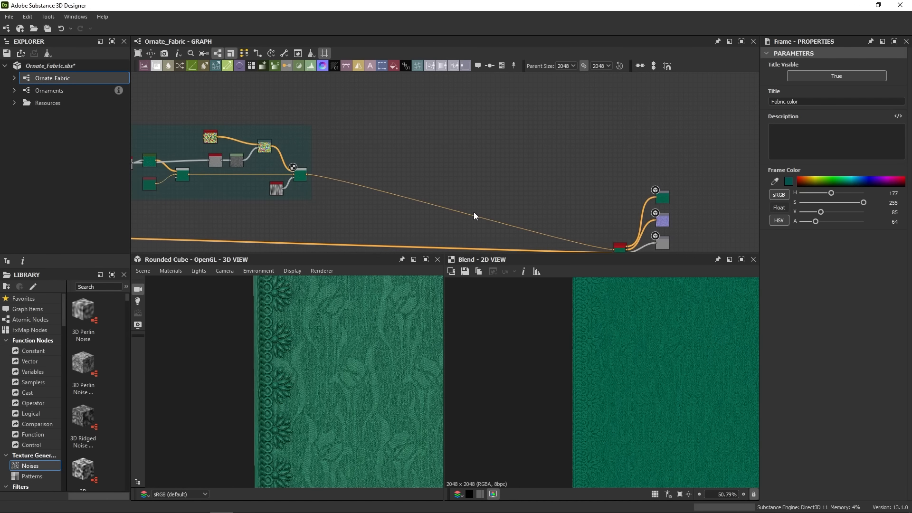
{"action": "middle_click_drag", "start_coordinate": [299, 162], "coordinate": [473, 238]}
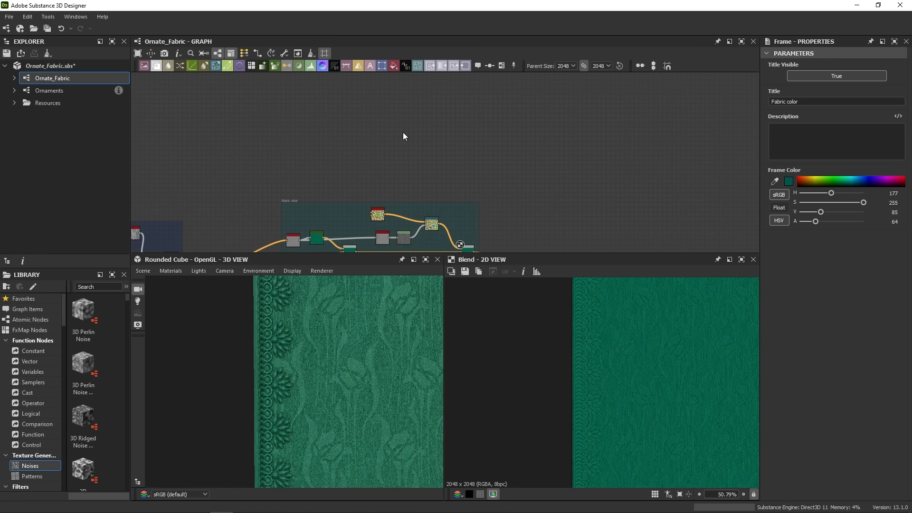
{"action": "key", "text": "alt+Tab"}
{"action": "scroll", "coordinate": [719, 102], "scroll_direction": "up", "scroll_amount": 4}
{"action": "middle_click_drag", "start_coordinate": [616, 75], "coordinate": [621, 100]}
{"action": "scroll", "coordinate": [645, 77], "scroll_direction": "up", "scroll_amount": 3}
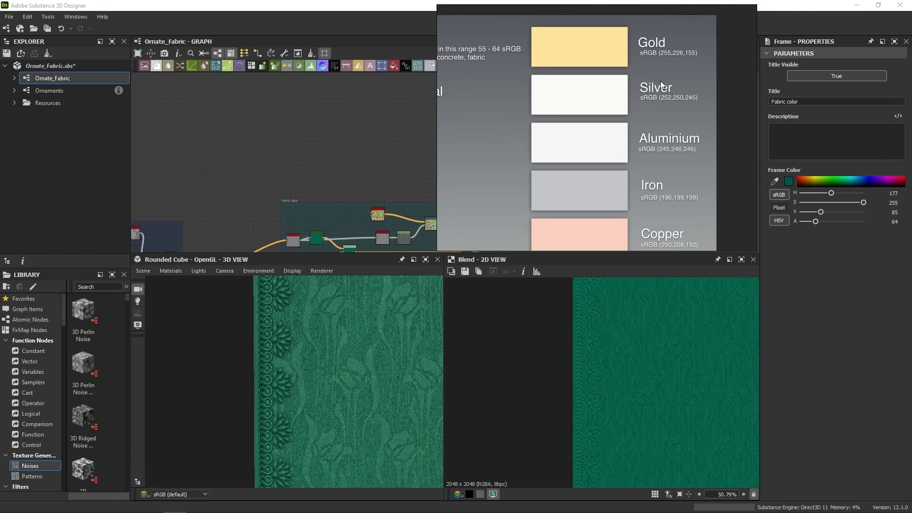
{"action": "left_click_drag", "start_coordinate": [660, 80], "coordinate": [246, 112]}
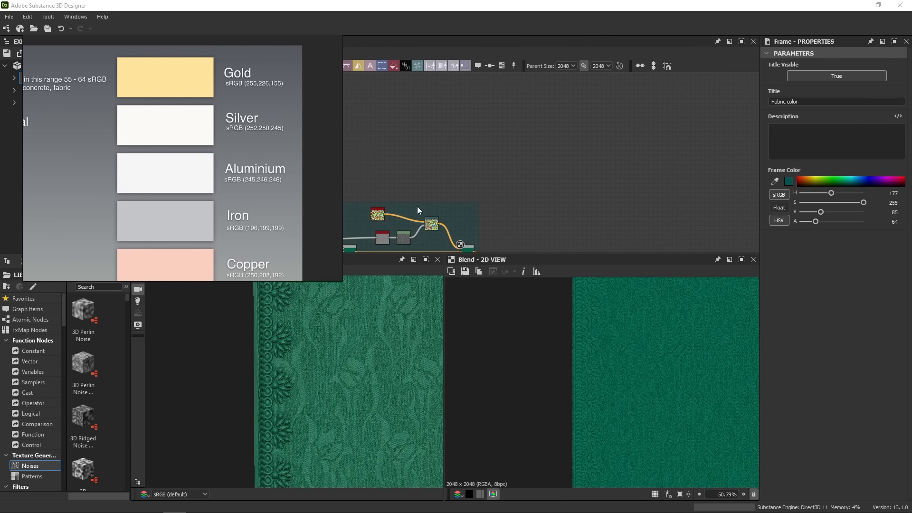
Add a Uniform Color node in the empty space above the Fabric color frame
{"action": "middle_click_drag", "start_coordinate": [376, 160], "coordinate": [435, 159]}
{"action": "key", "text": "space"}
{"action": "type", "text": "un"}
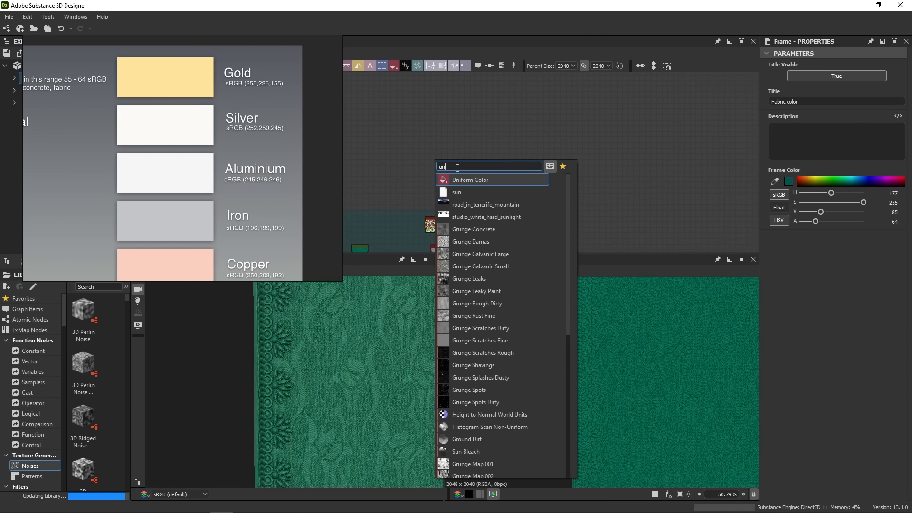
{"action": "key", "text": "Return"}
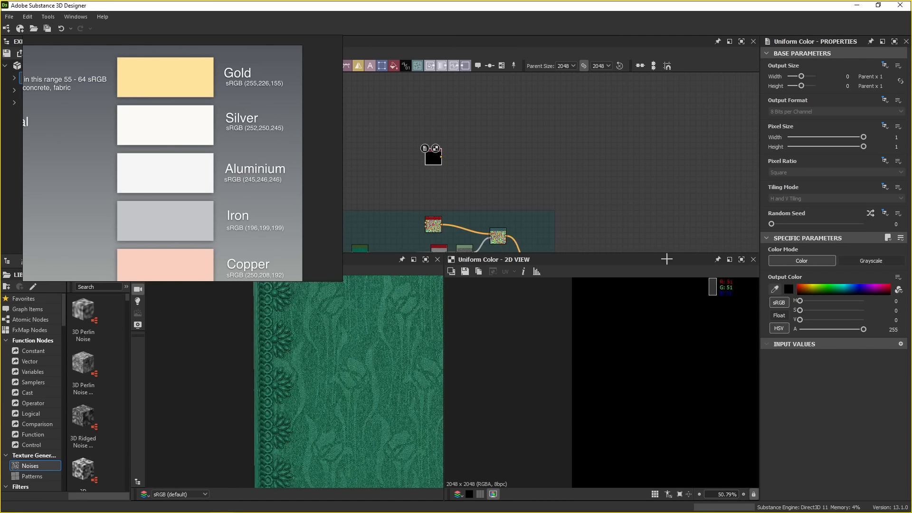